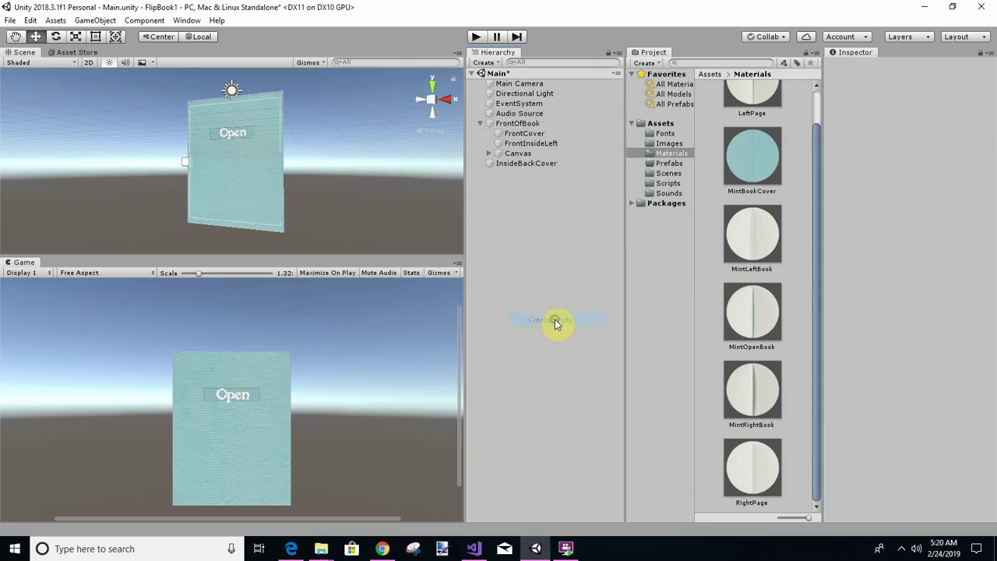
Create an empty object named ClosedBook and nest FrontOfBook and InsideBackCover under it
click(547, 174)
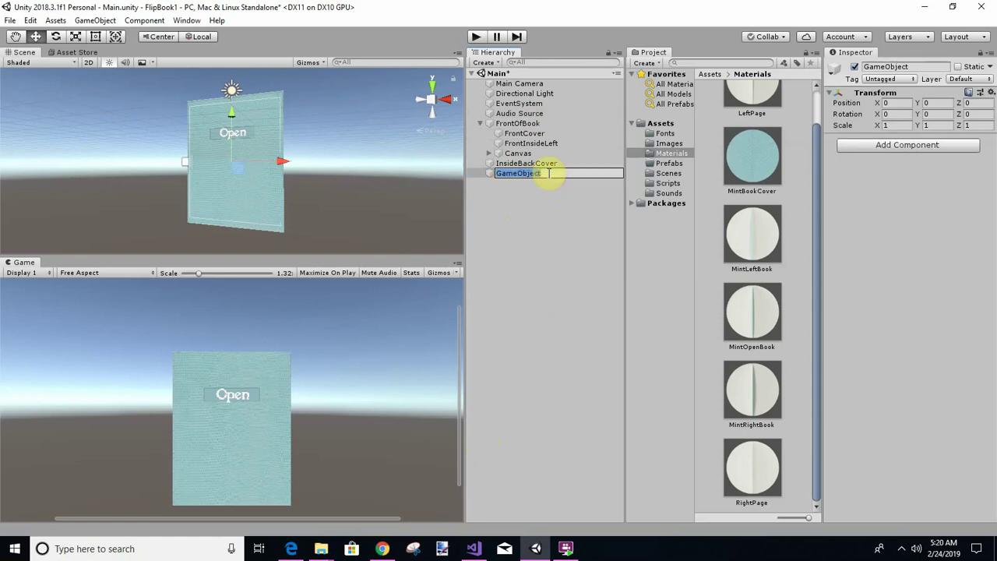
text(C)
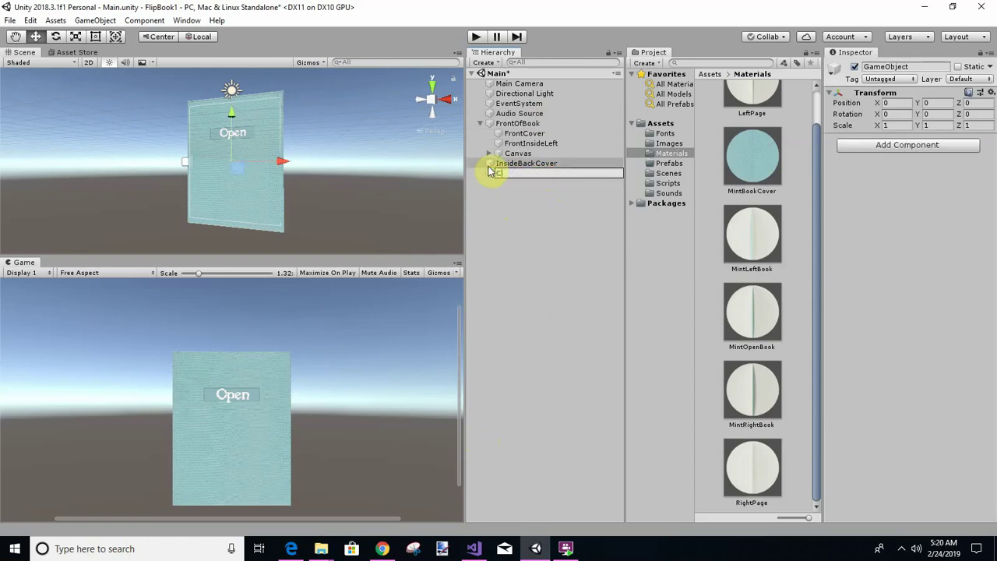
text(losedBook)
key(Return)
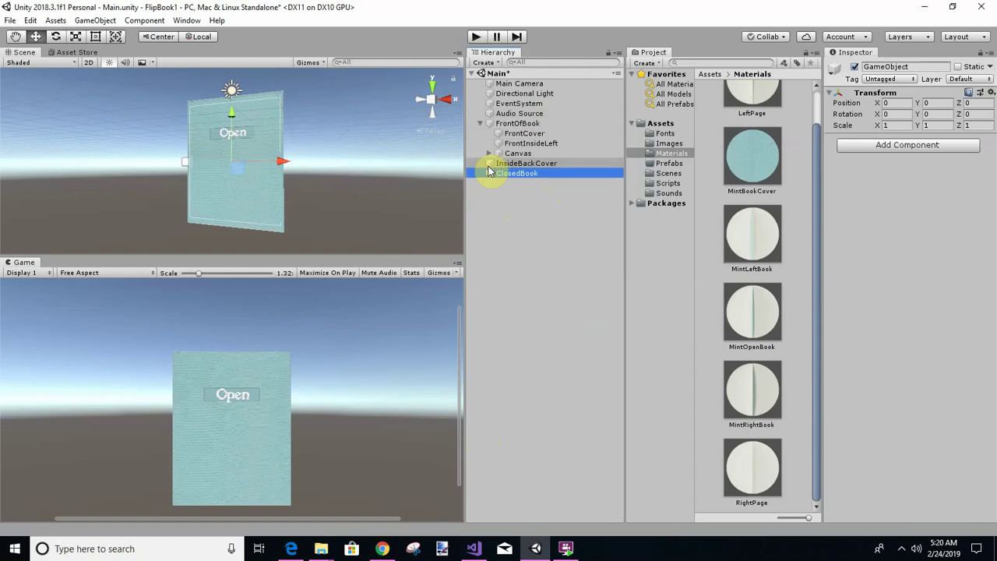
drag(502, 125, 598, 272)
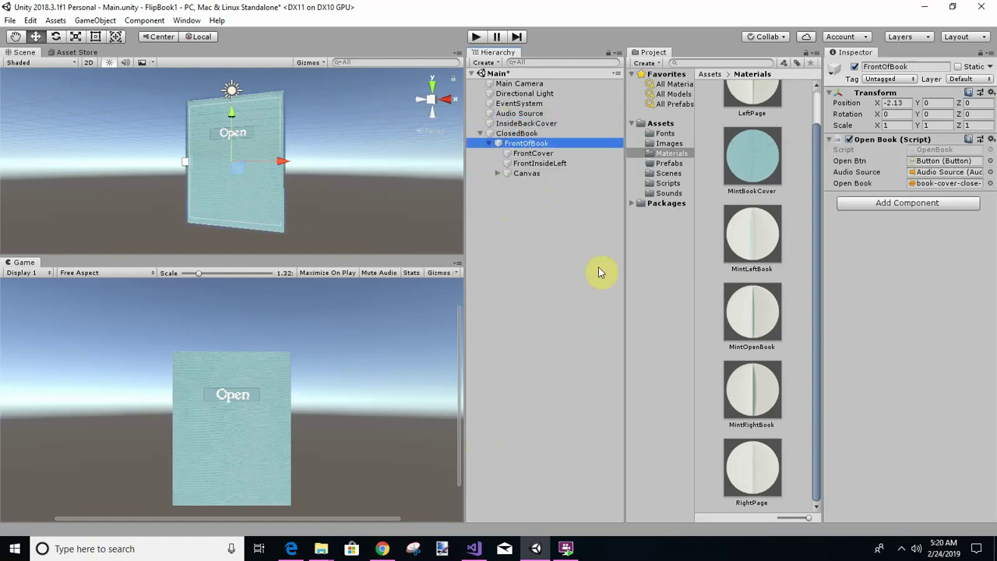
mouse_move(526, 123)
mouse_down()
mouse_move(534, 137)
mouse_move(520, 134)
mouse_up()
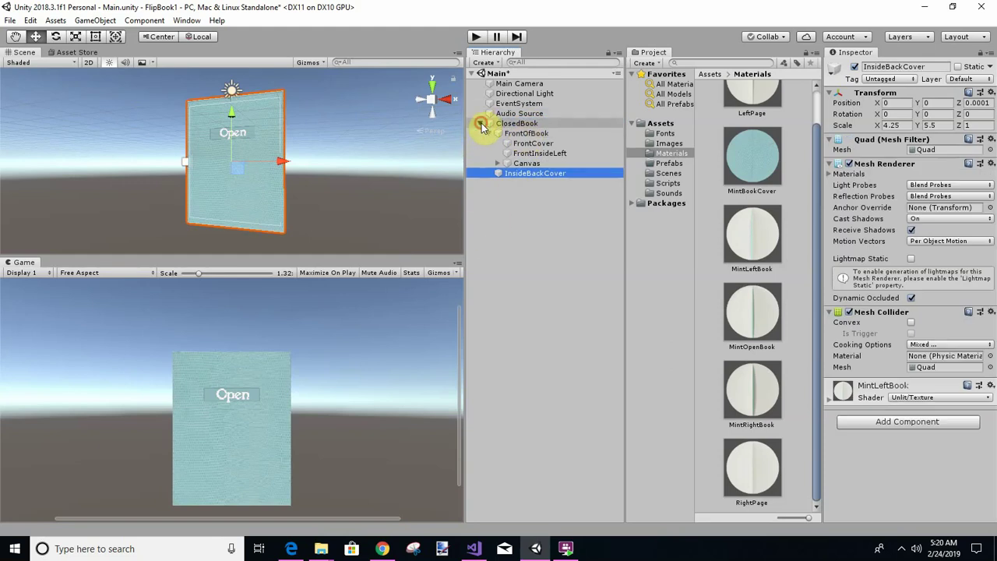
Play-test the scene, opening the book cover in the Game view, then stop
click(481, 124)
click(476, 36)
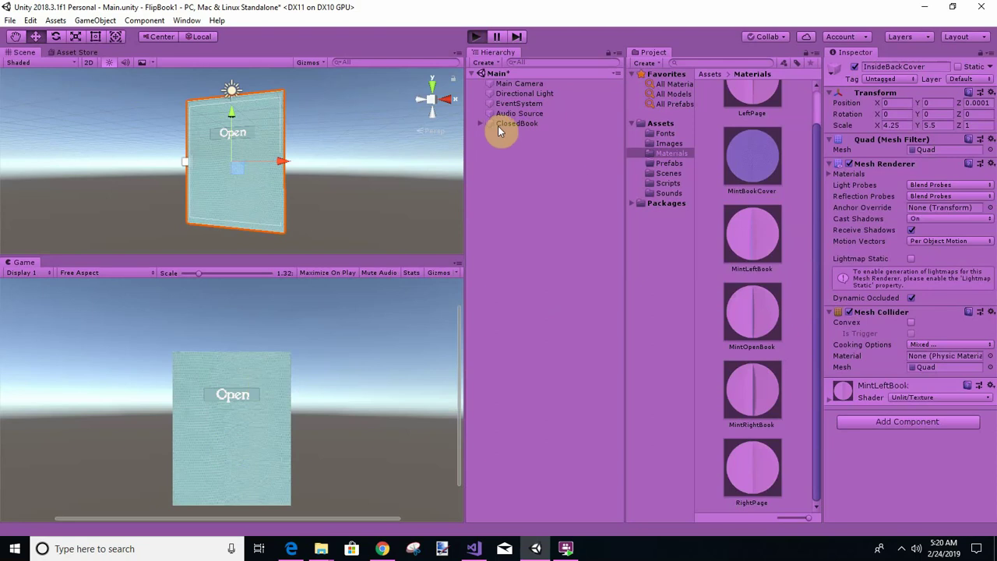
click(231, 397)
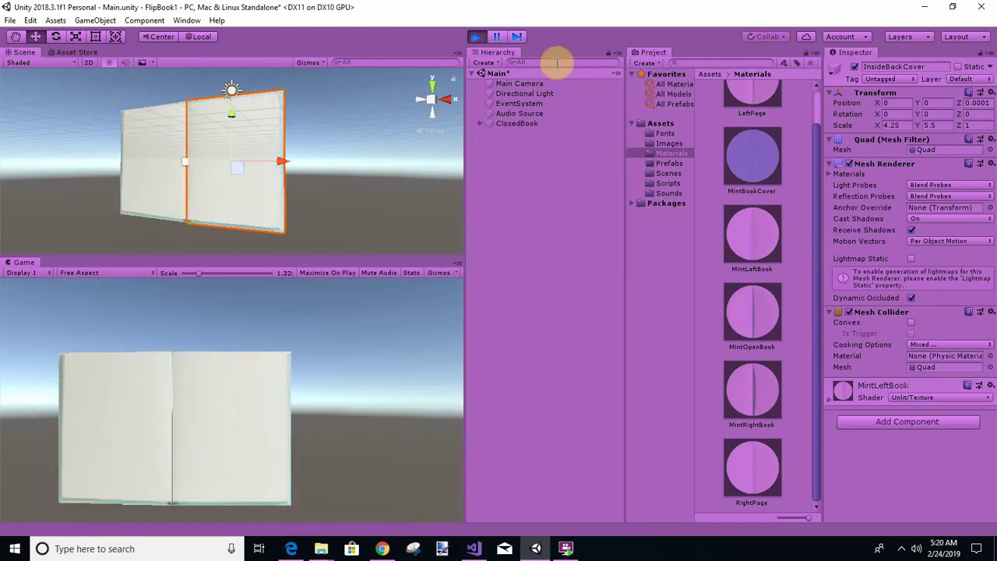
click(475, 37)
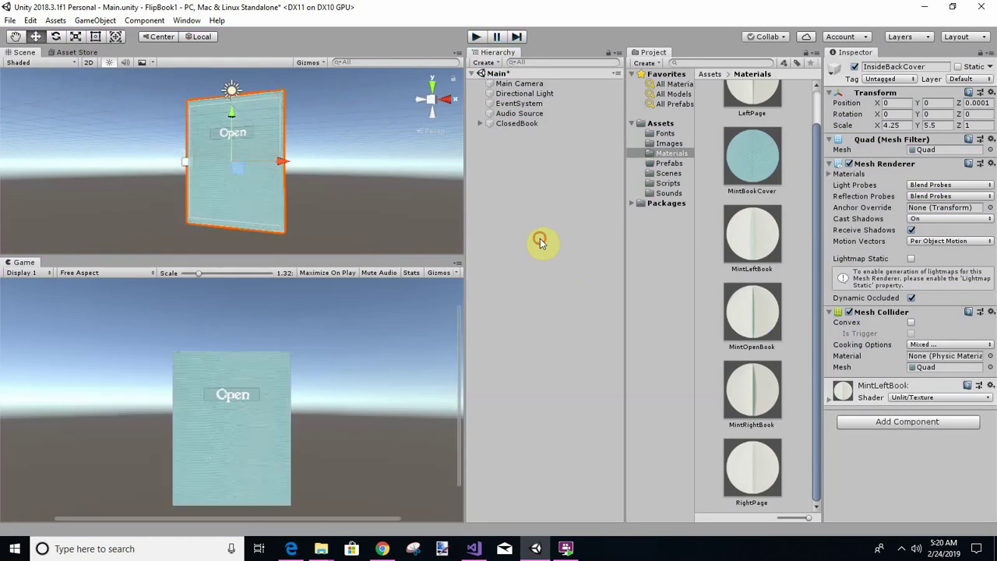
Deactivate ClosedBook, then save the project and the Main scene
click(517, 123)
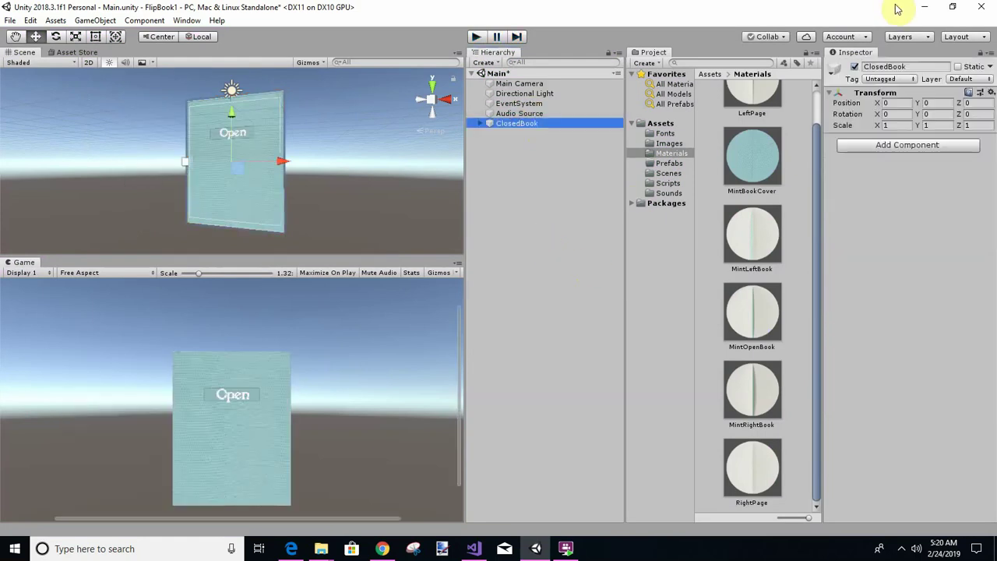
click(855, 66)
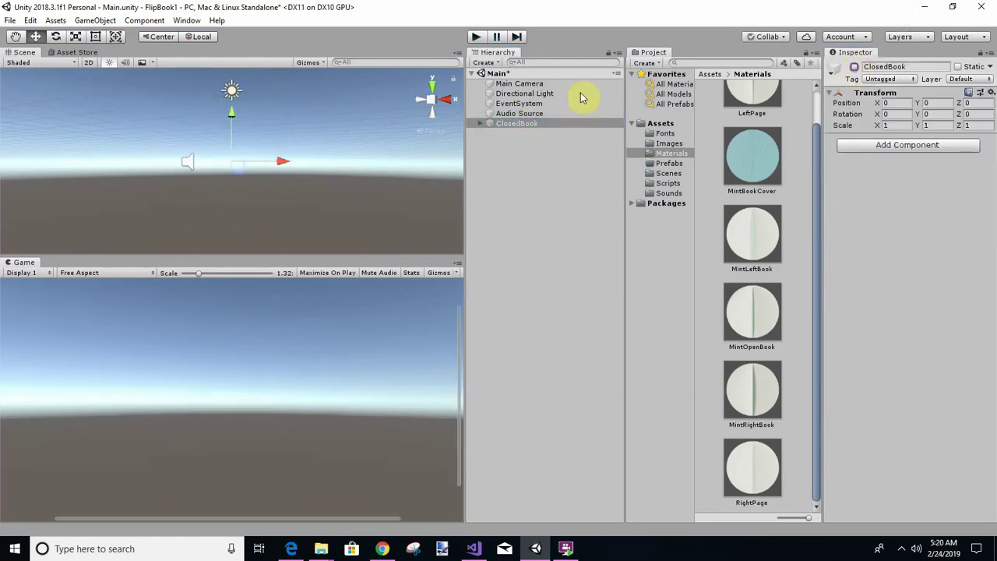
click(11, 20)
click(41, 126)
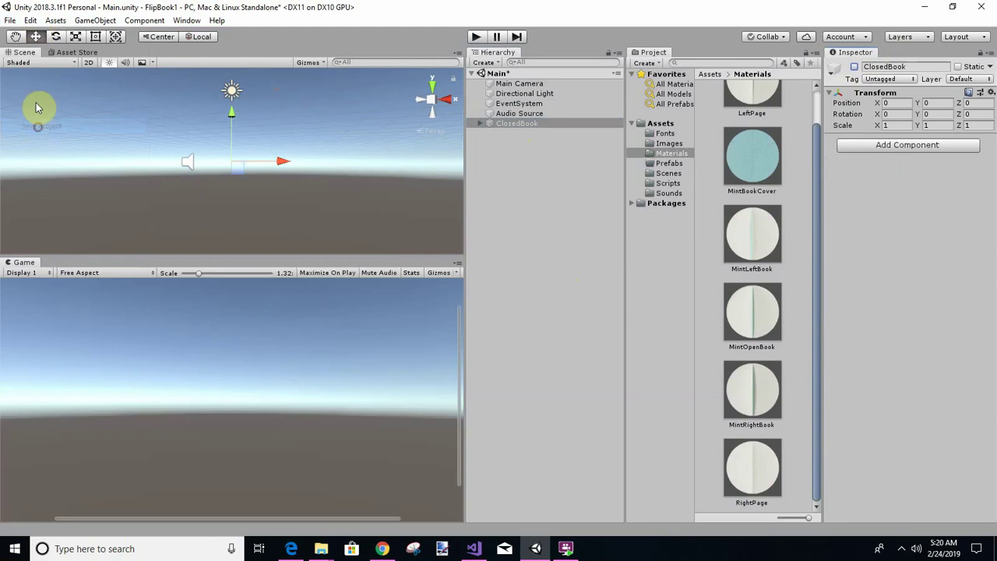
click(10, 20)
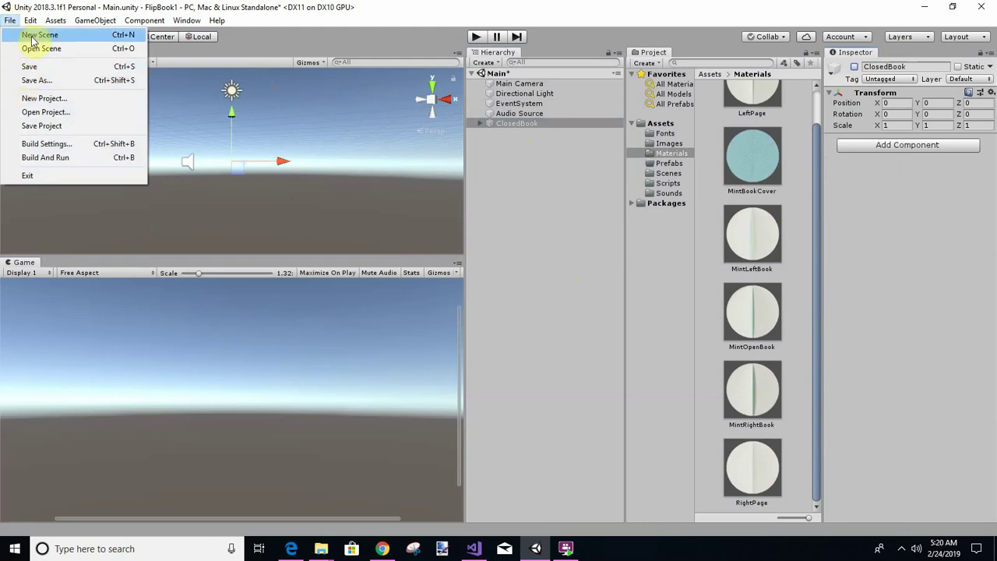
click(37, 68)
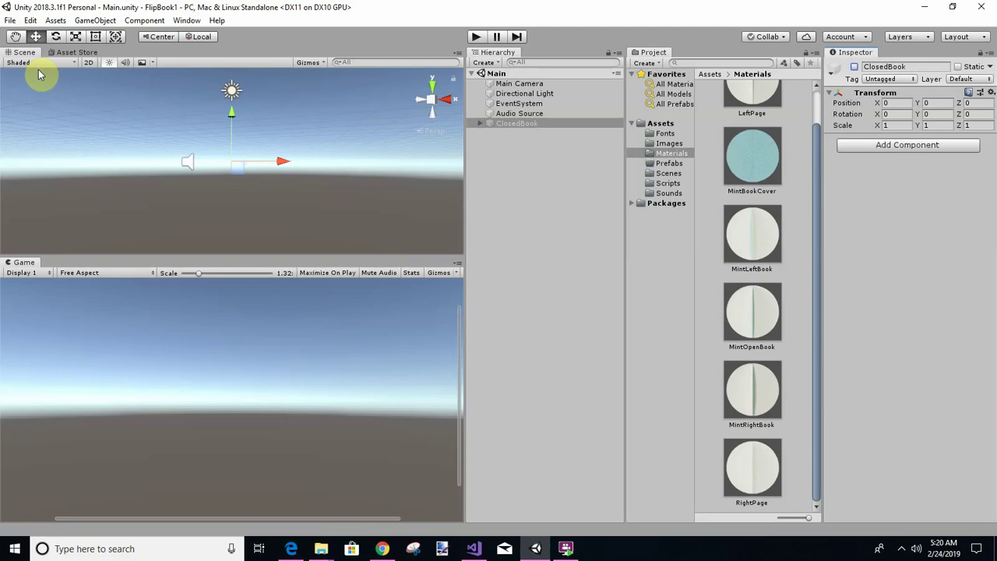
Add a 3D quad and scale it to X 8.5 and Y 5.5
right_click(506, 175)
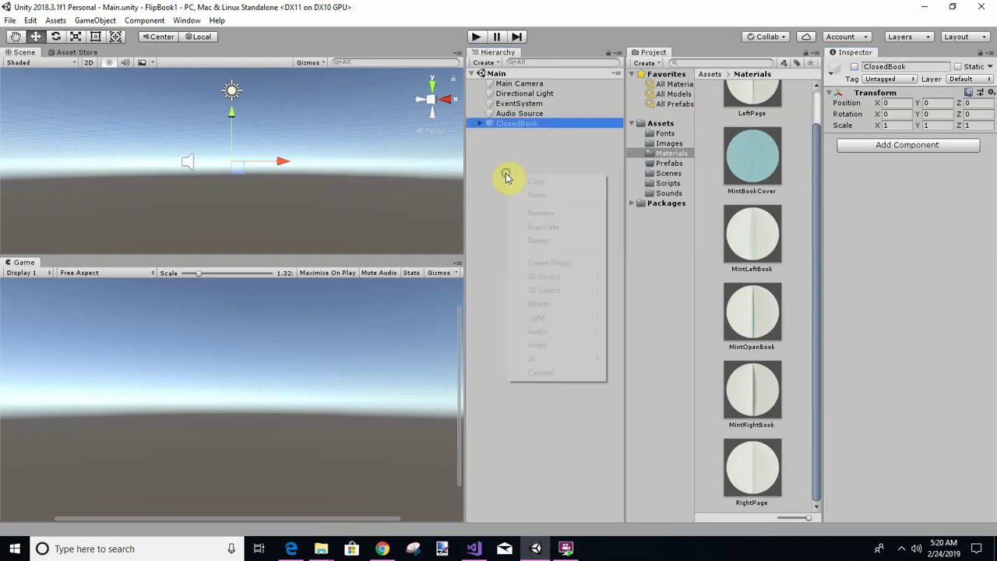
mouse_move(557, 278)
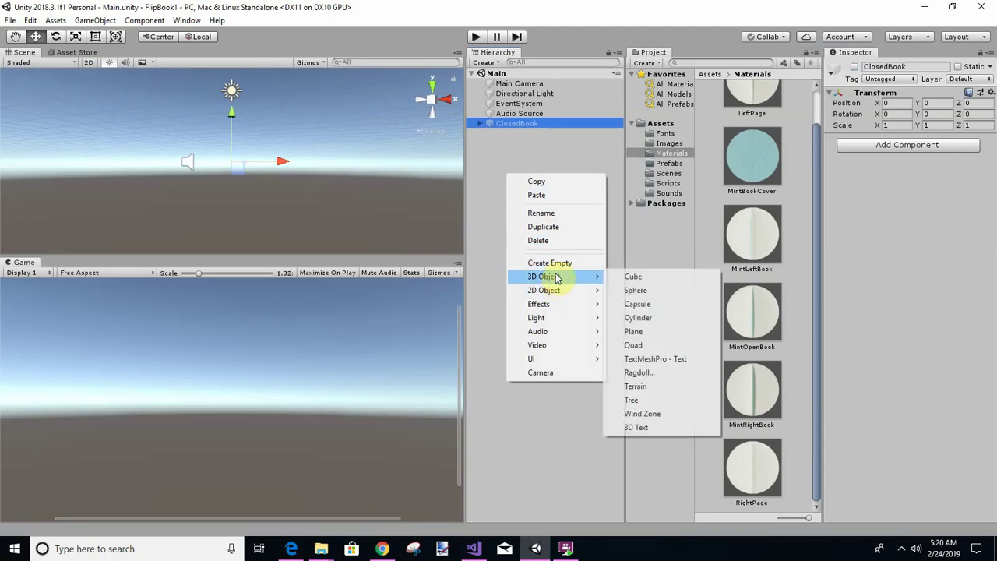
click(652, 345)
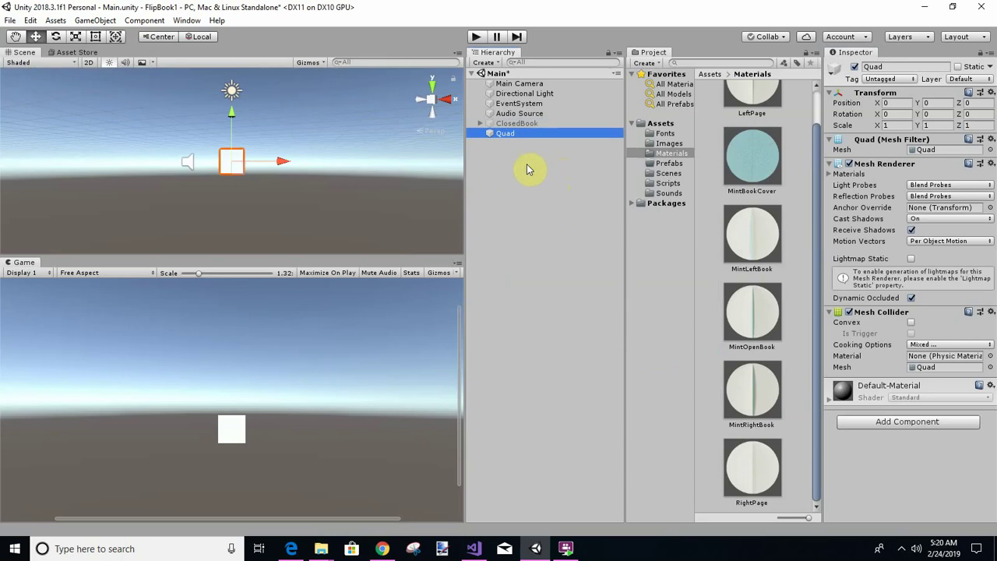
click(892, 124)
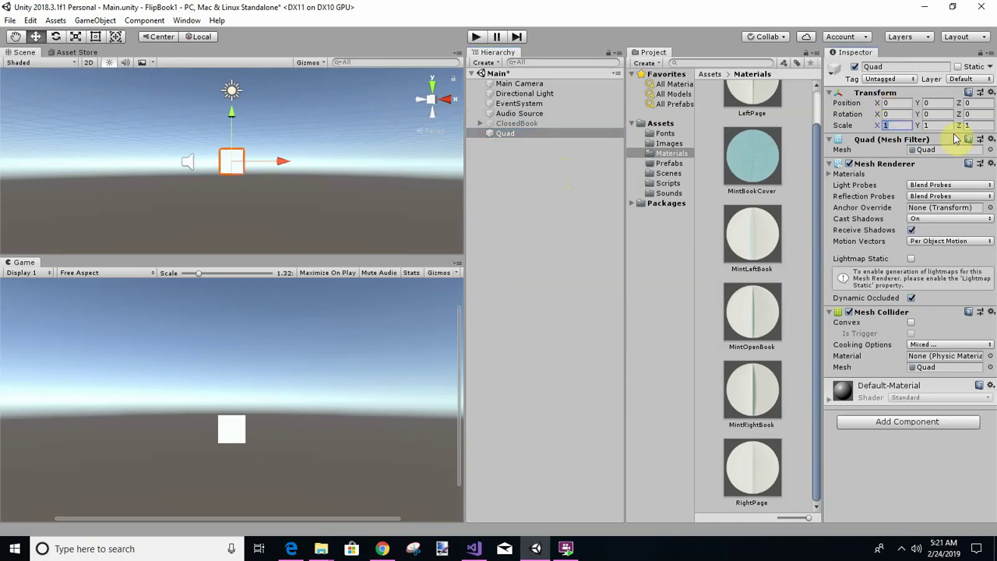
text(8.5)
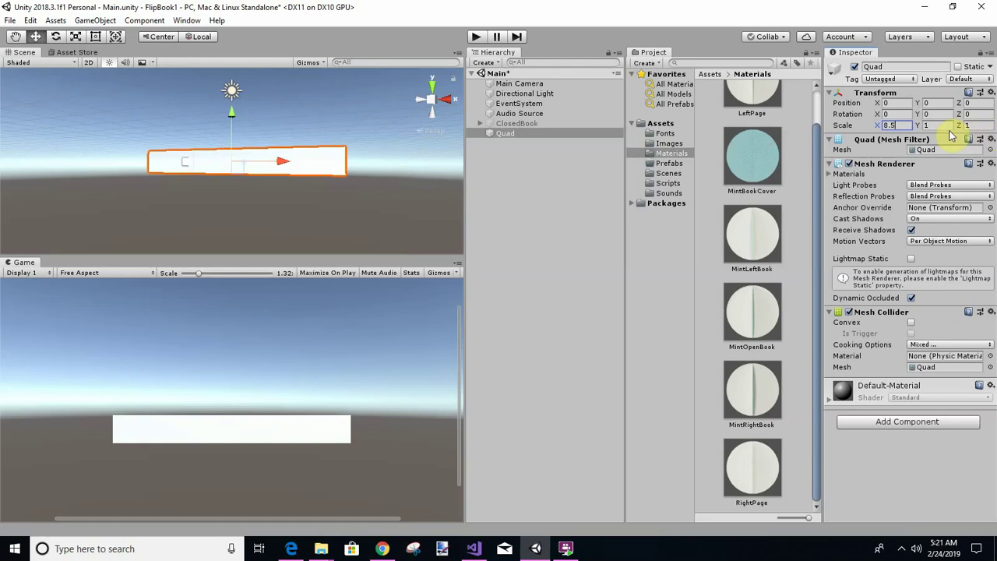
click(951, 126)
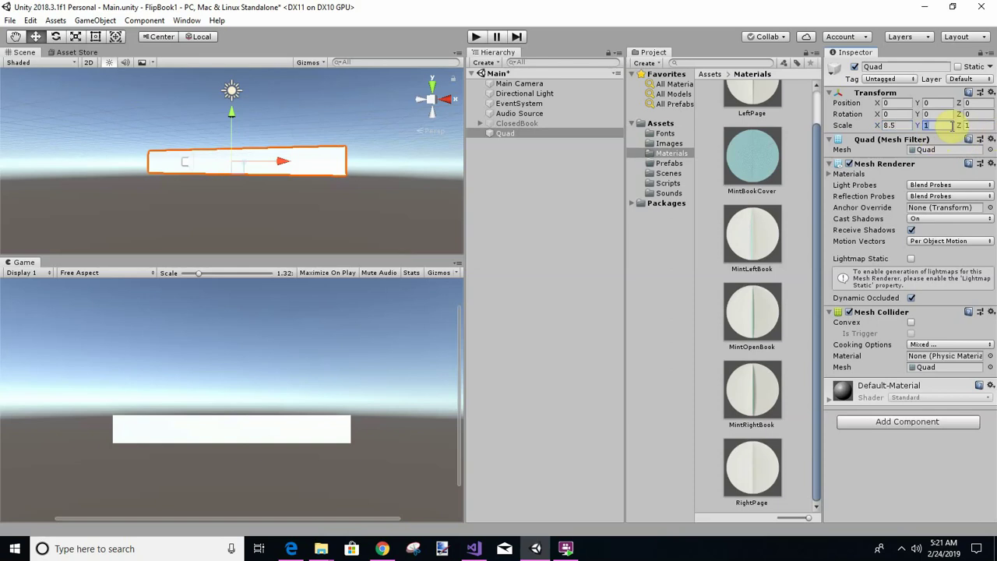
text(5.5)
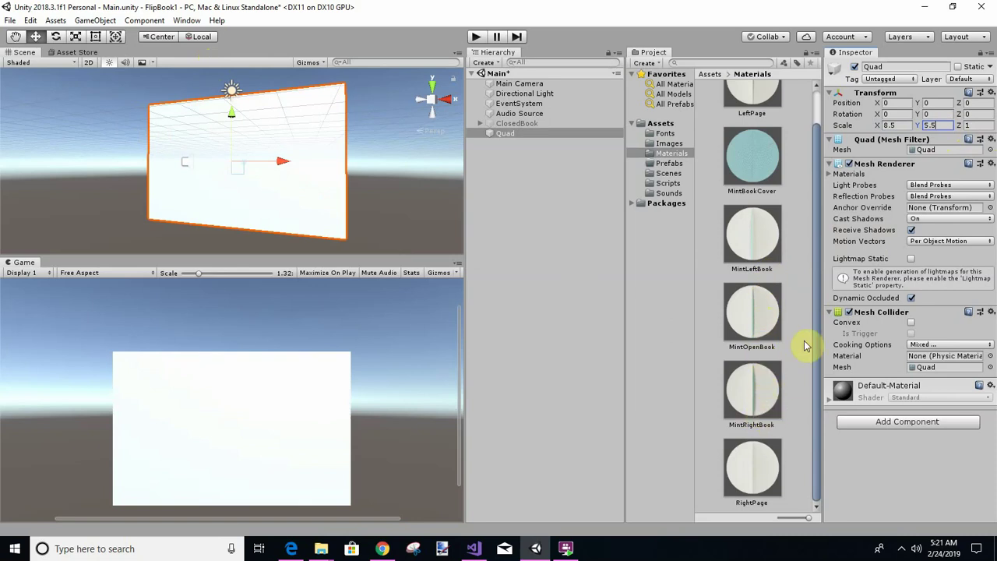
Apply the MintOpenBook material to the quad and rename it BookBase
drag(754, 314, 507, 138)
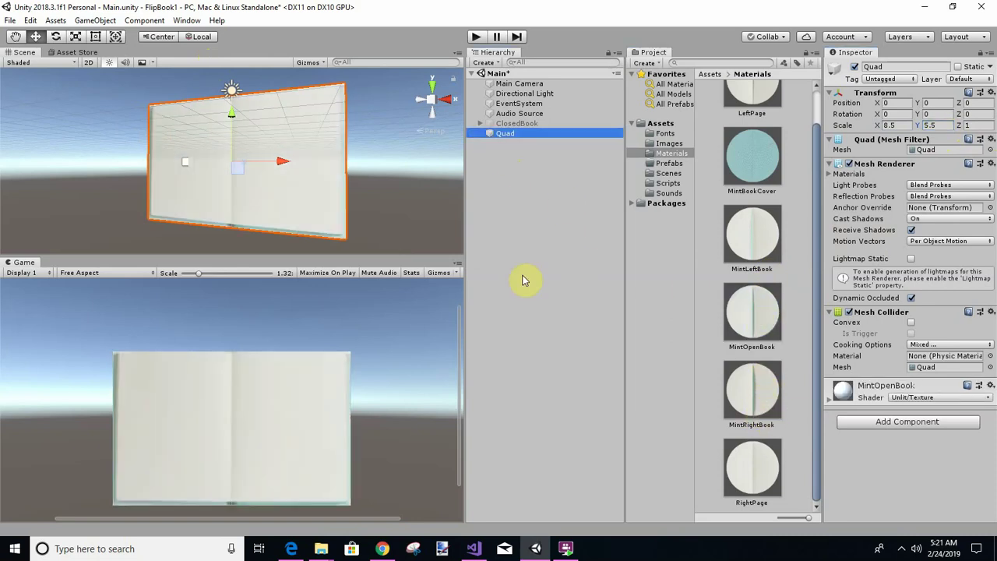
click(520, 135)
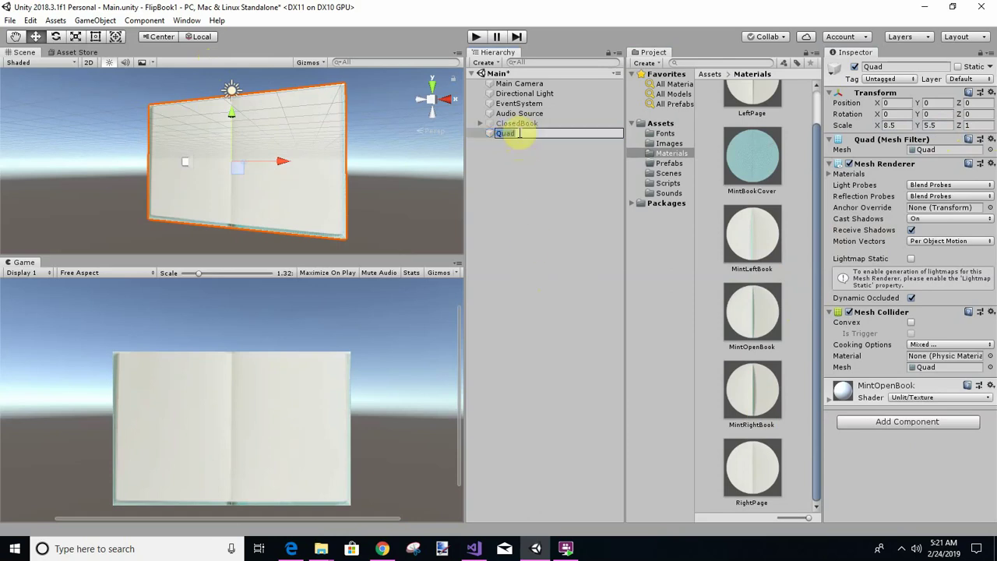
key(BackSpace)
text(BookBase)
key(Return)
click(518, 164)
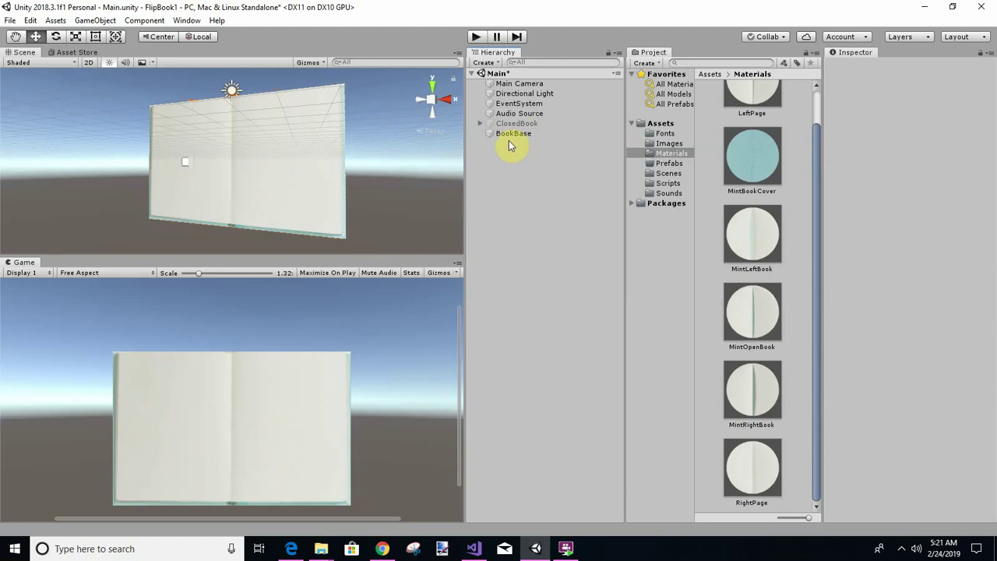
click(502, 134)
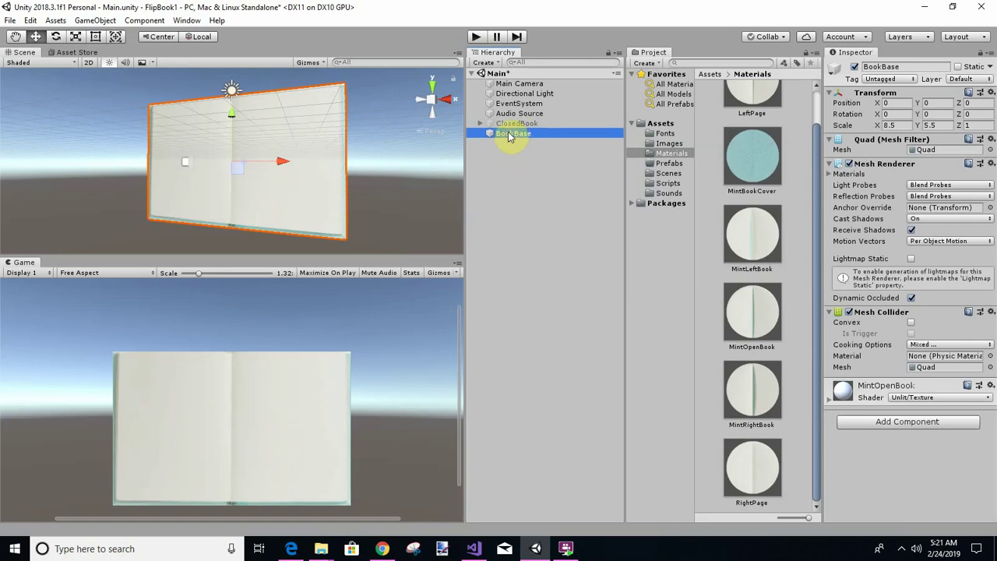
Add a Canvas under BookBase and set its render mode to World Space
right_click(508, 134)
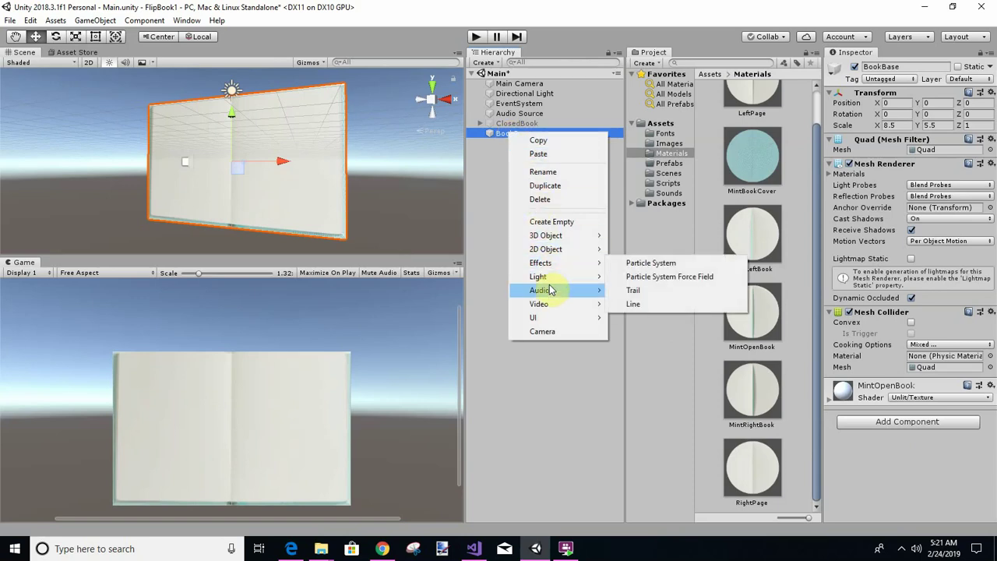
mouse_move(545, 318)
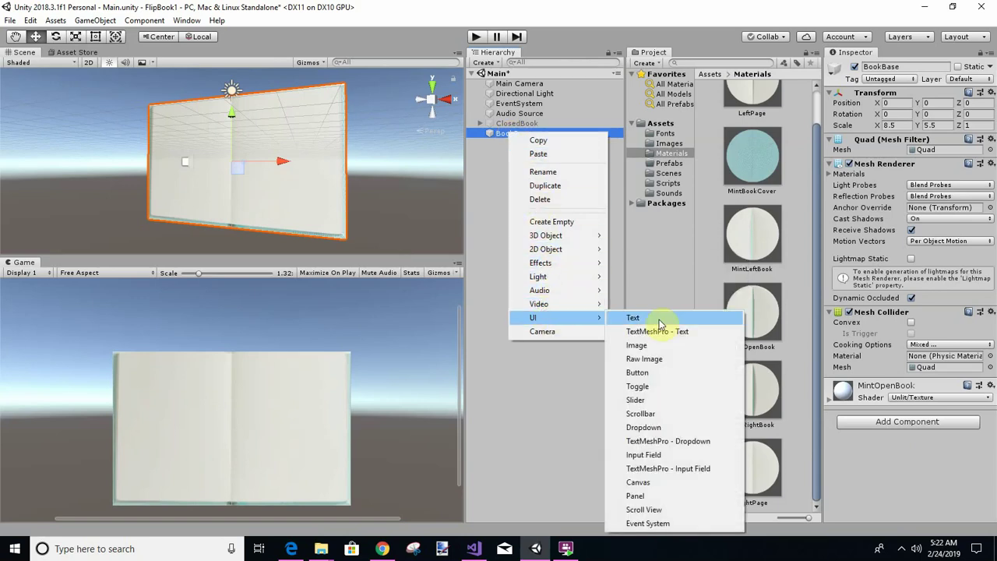
click(652, 484)
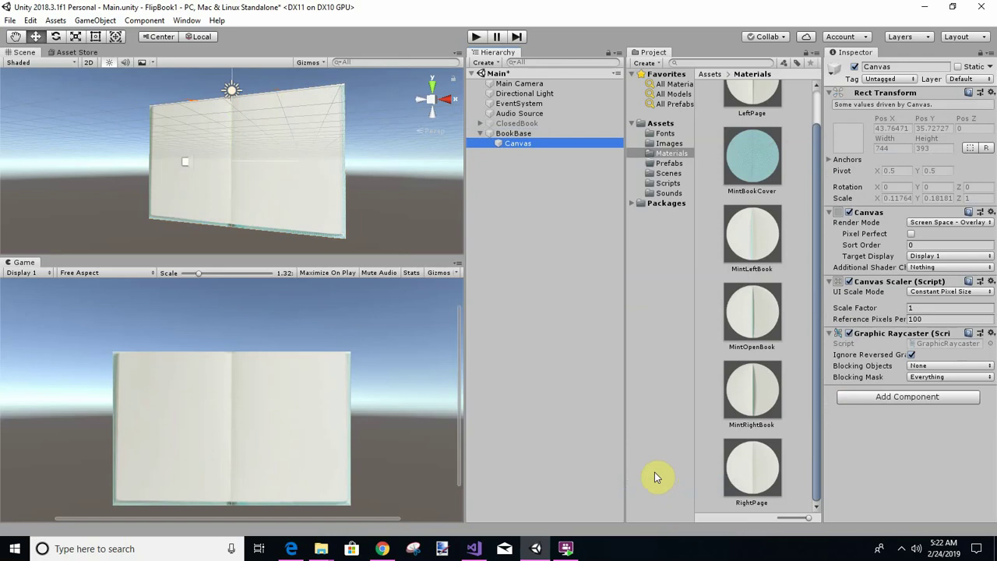
click(990, 224)
click(911, 262)
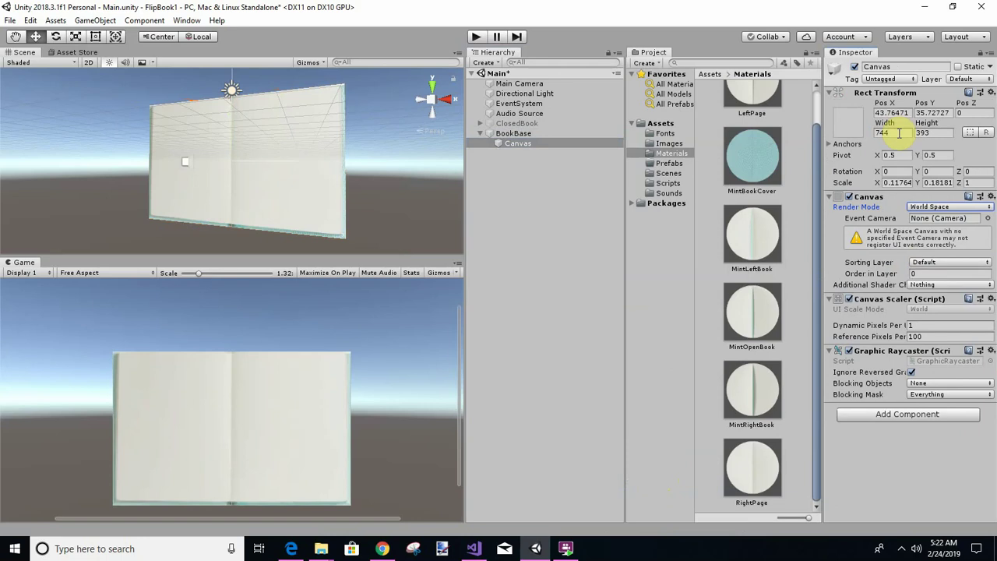
Set the Canvas position to 0, 0, 0 and its width from 744 to 850
click(921, 111)
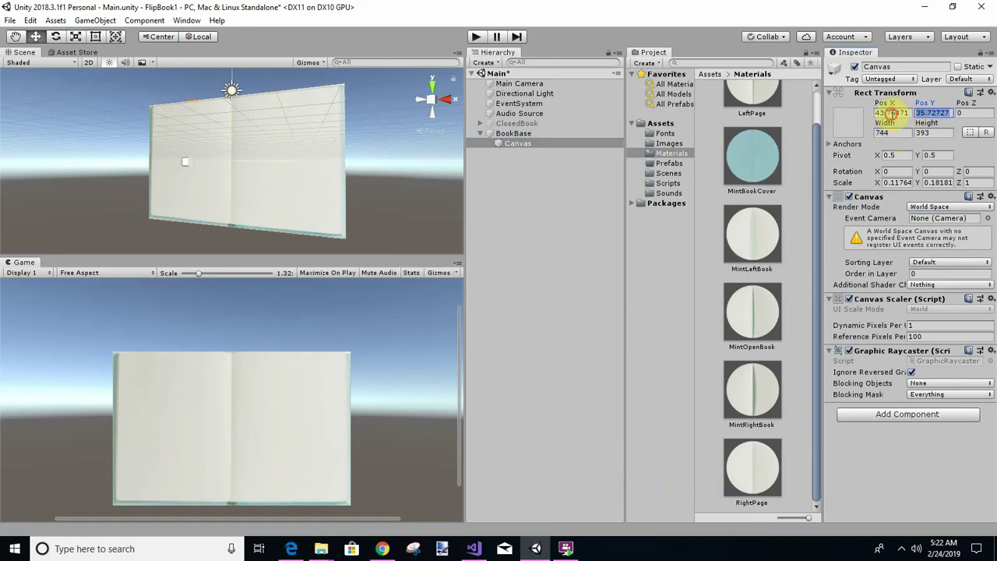
click(889, 113)
text(0)
key(Tab)
text(0)
key(Tab)
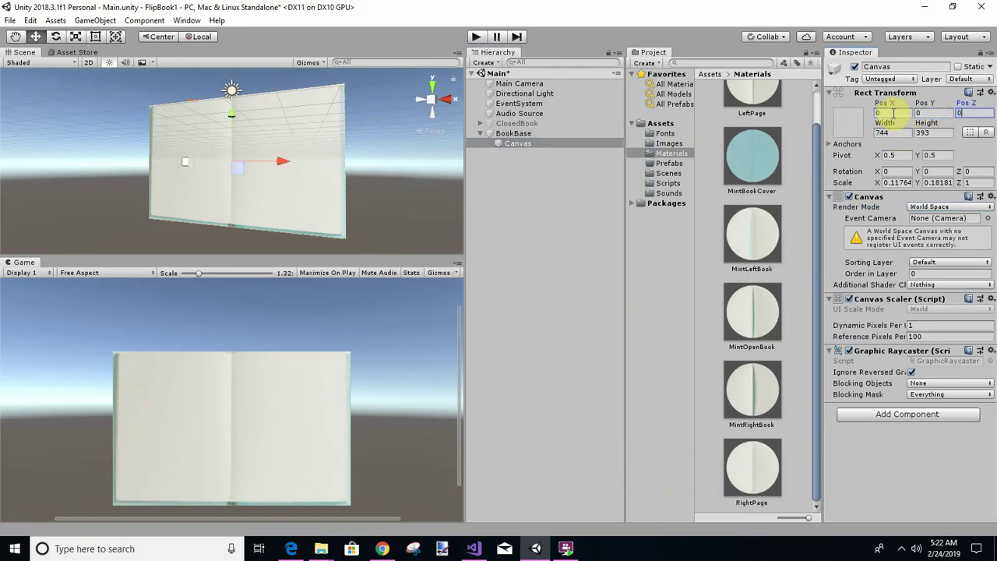
key(Tab)
click(896, 133)
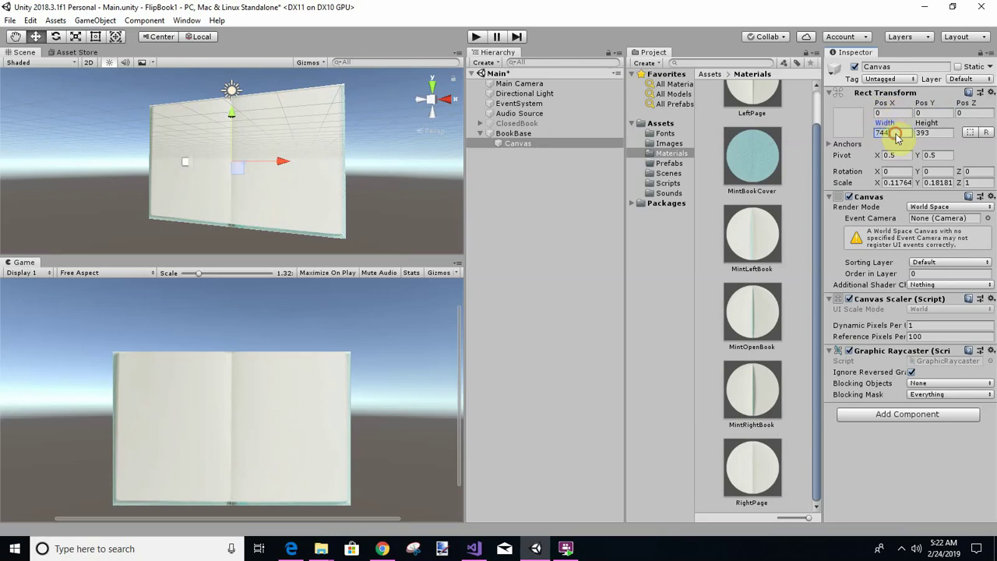
double_click(894, 133)
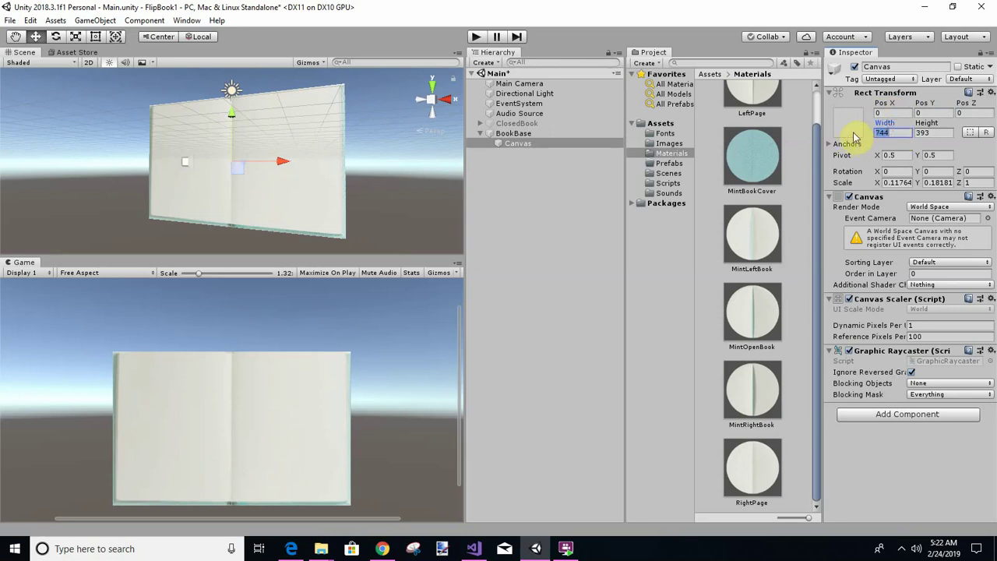
text(850)
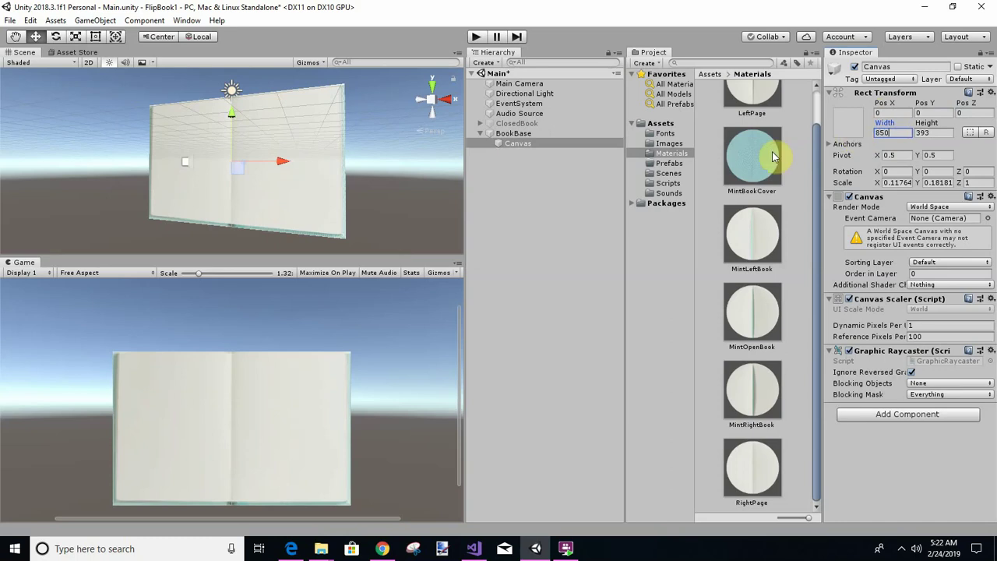
click(511, 134)
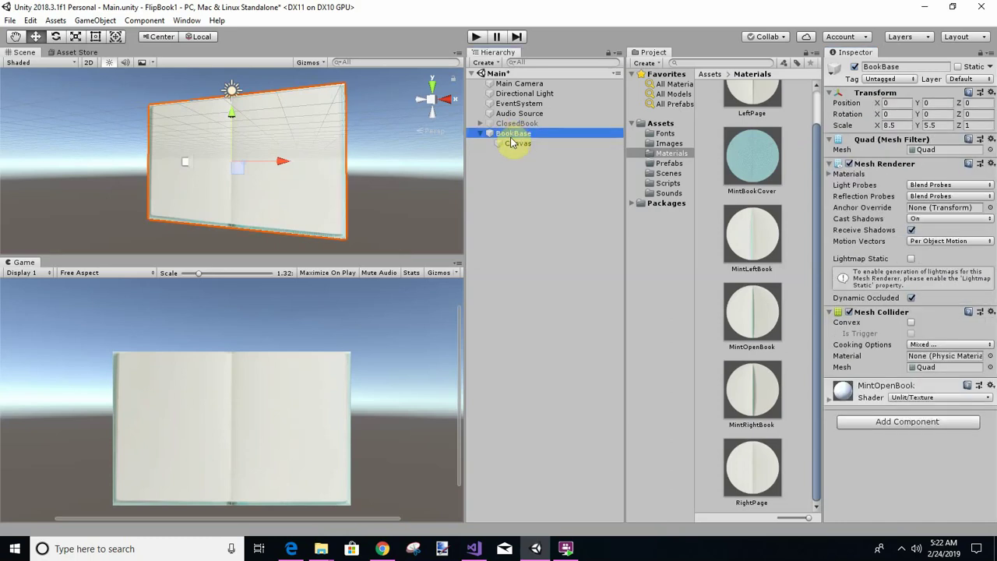
Set the Canvas height to 1000 and try Scale X 0.00125 and Scale Y 0.001
click(515, 145)
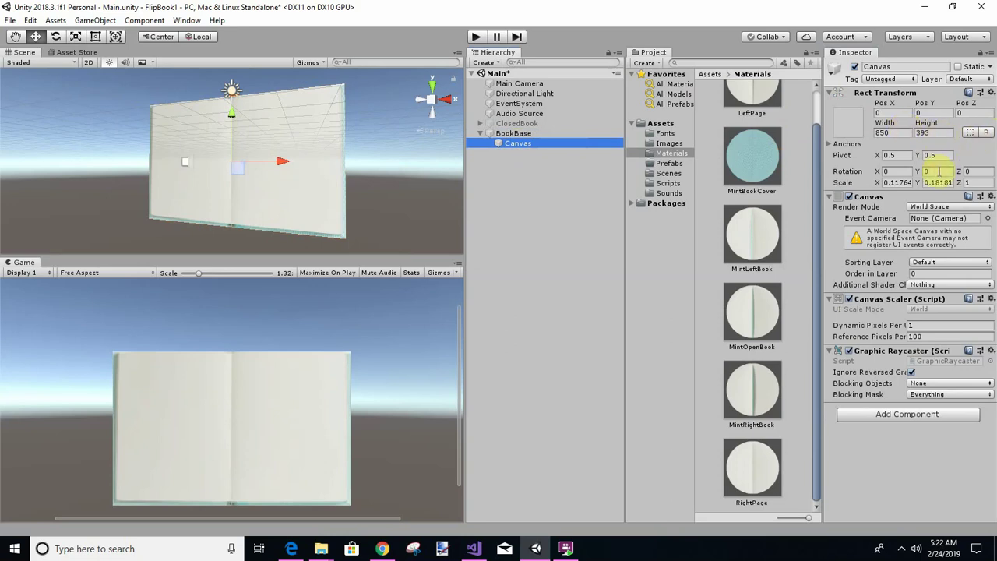
click(944, 133)
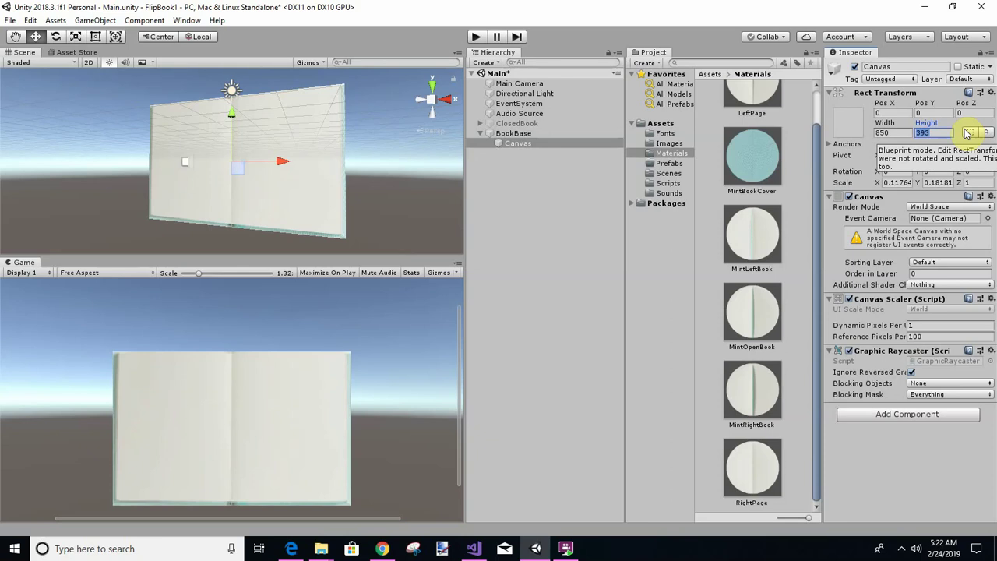
text(1000)
click(900, 184)
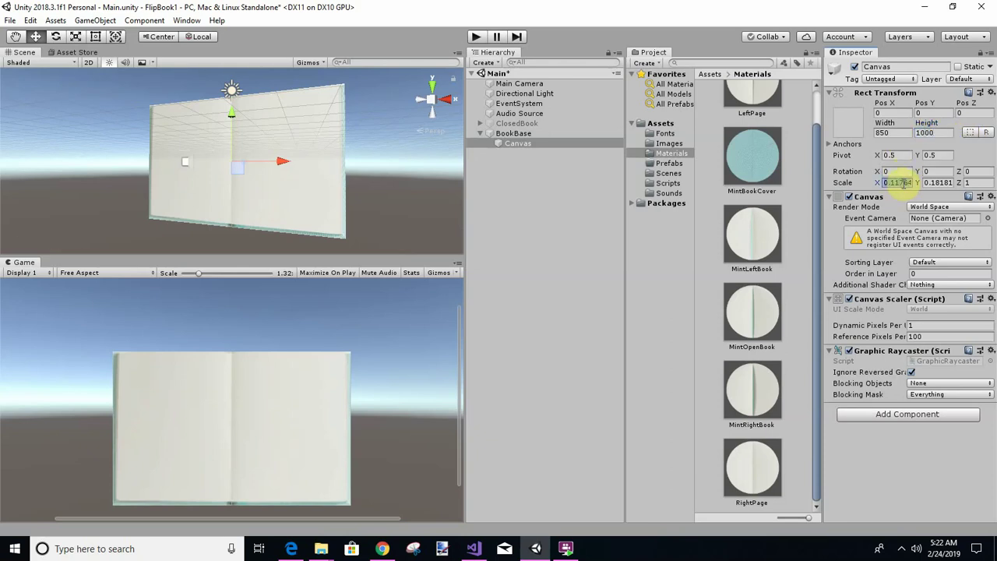
text(125)
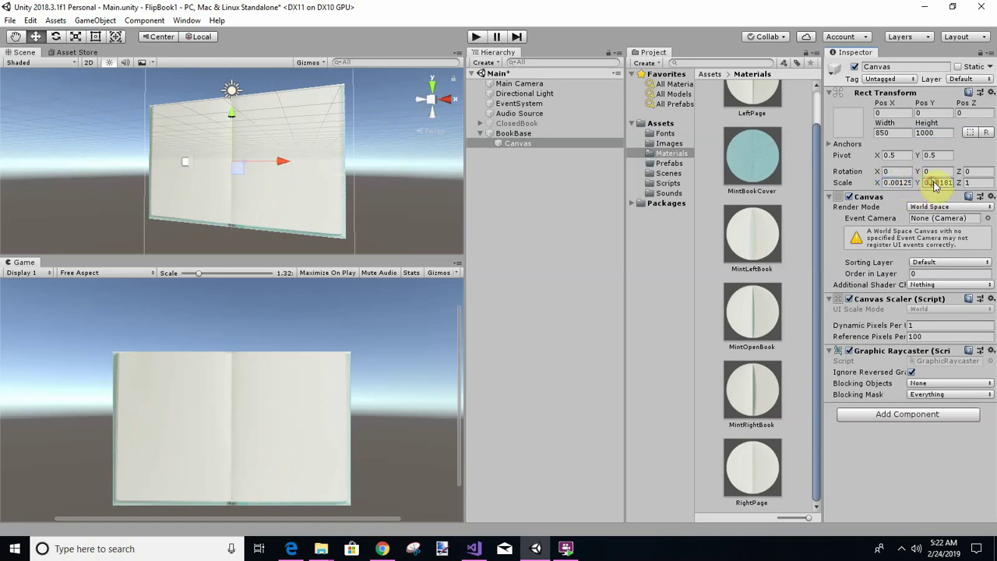
key(Tab)
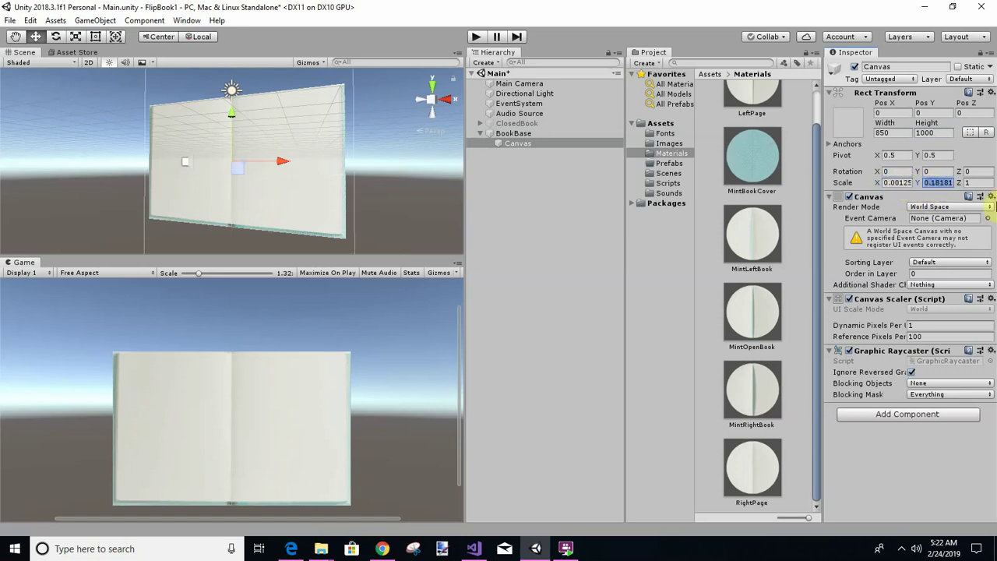
text(.001)
click(492, 227)
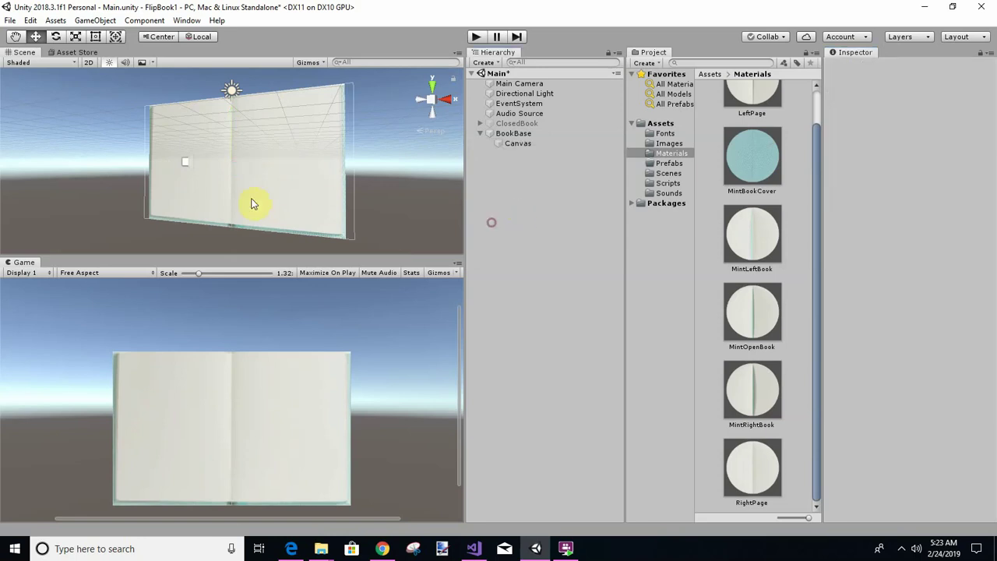
Rework the Canvas Y scale, settling on 0.001
click(251, 201)
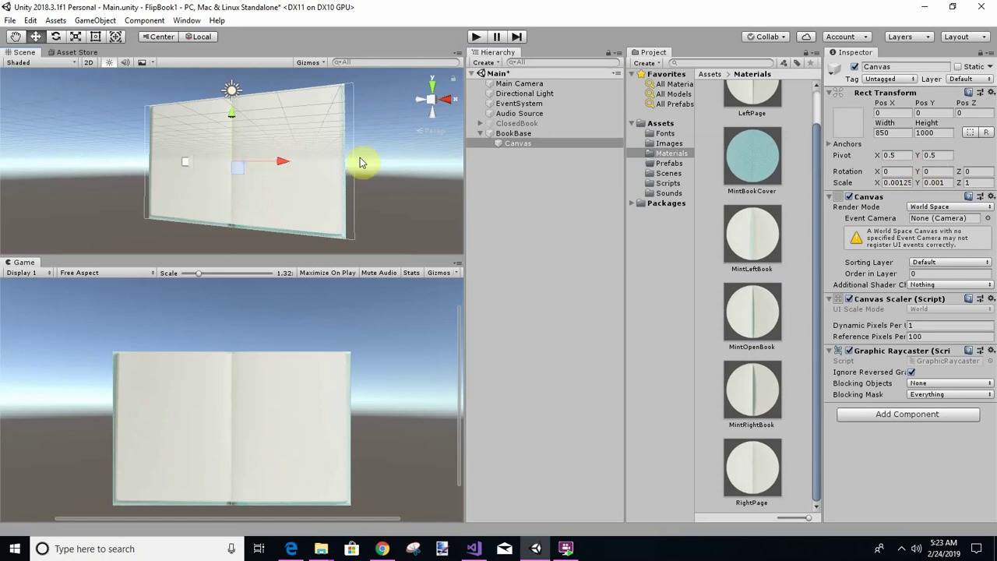
click(924, 183)
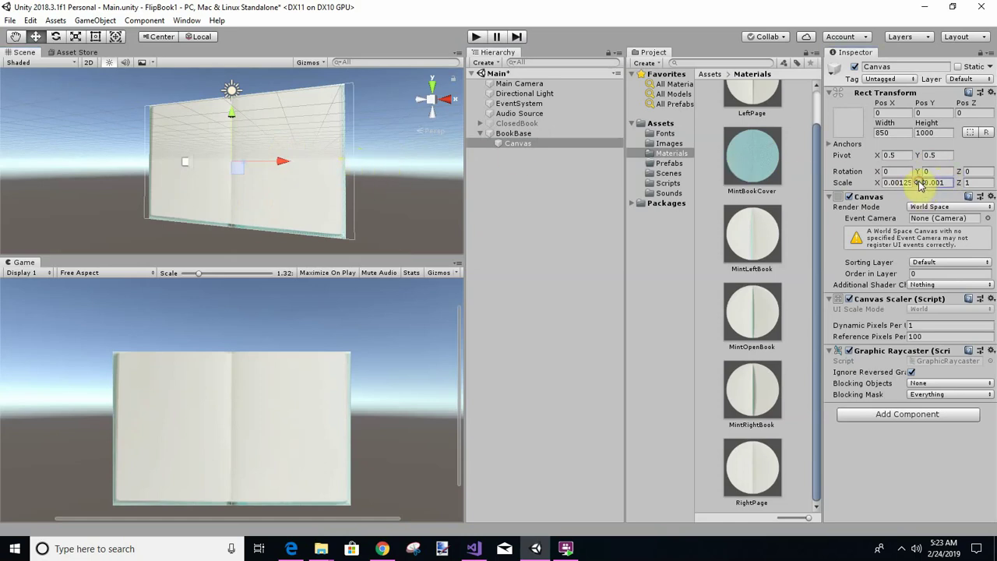
text(-0.45)
double_click(935, 183)
text(-4.13)
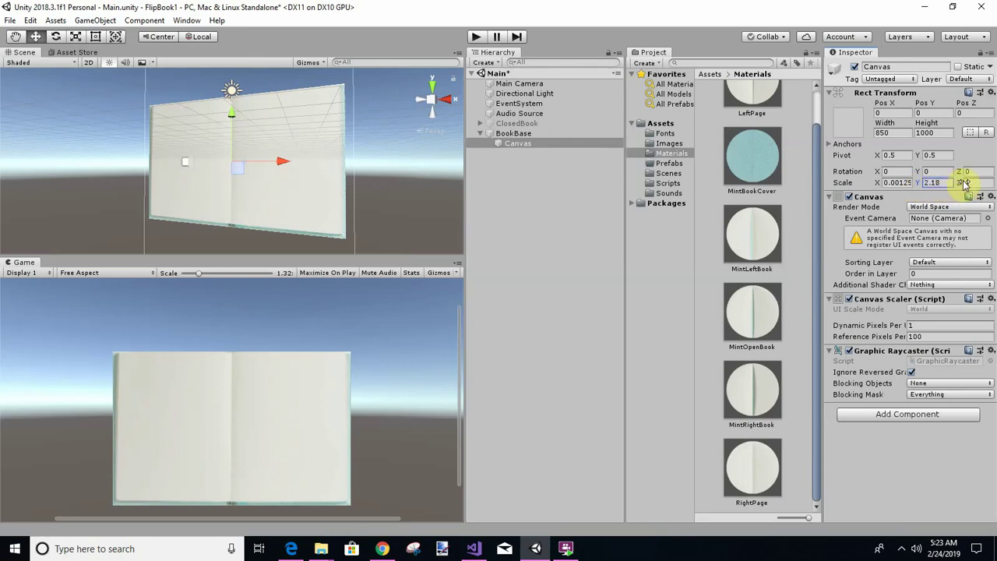
drag(828, 183, 776, 172)
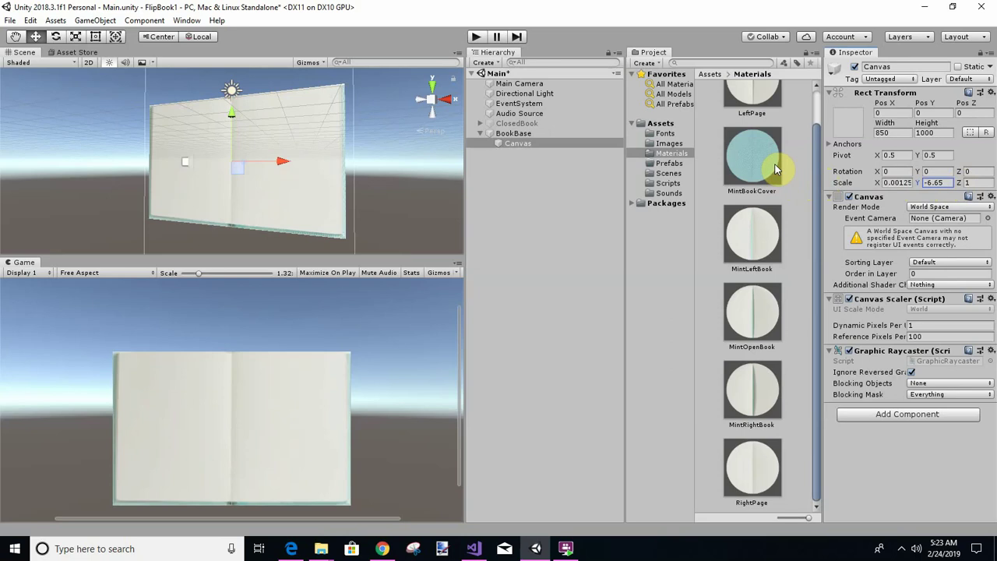
text(0.001)
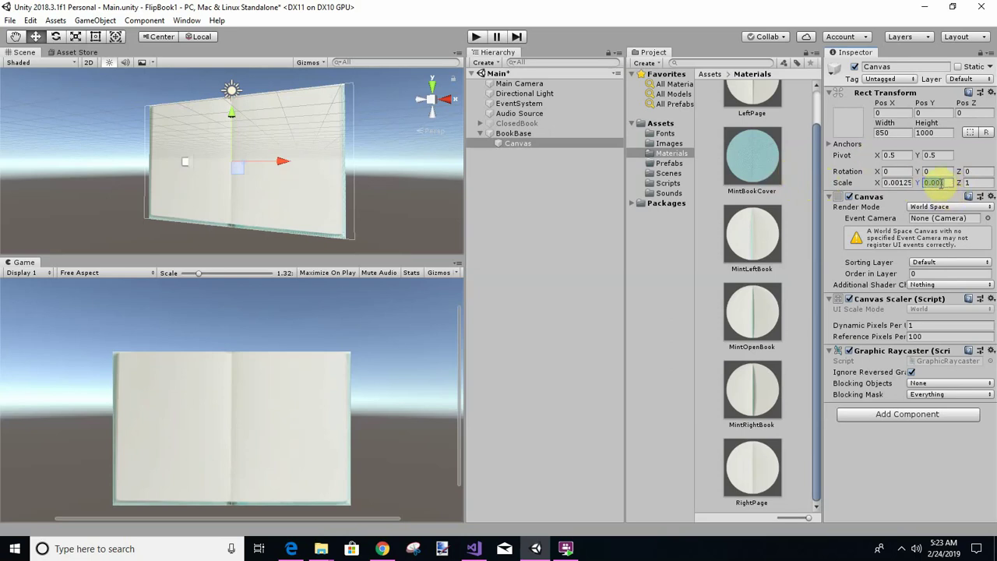
drag(926, 183, 951, 181)
click(950, 181)
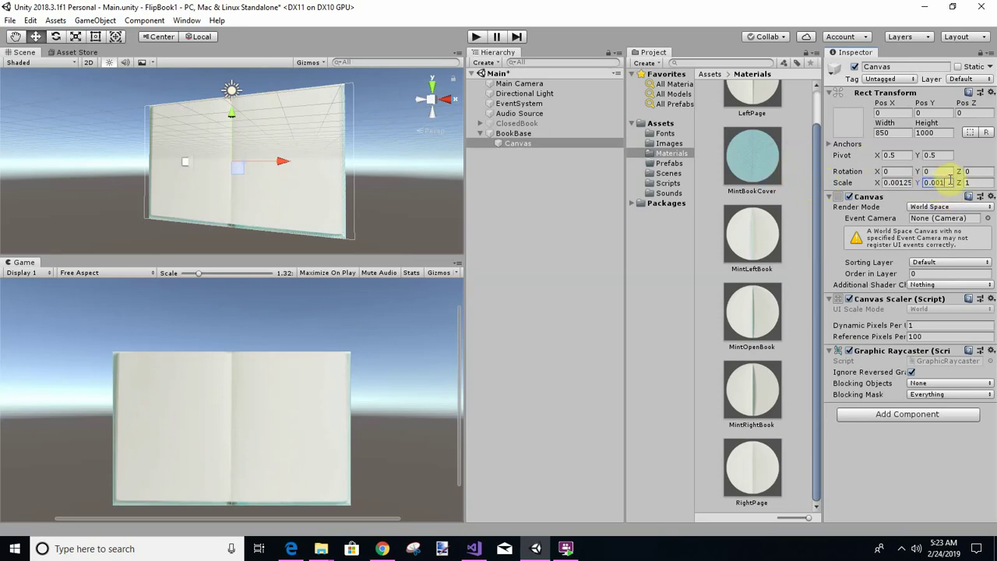
key(BackSpace)
text(05)
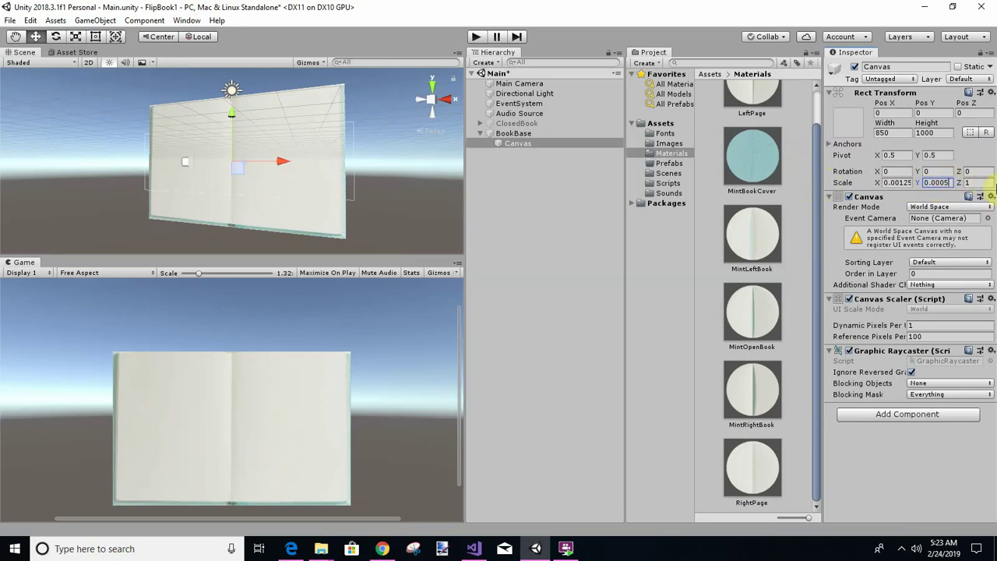
key(Escape)
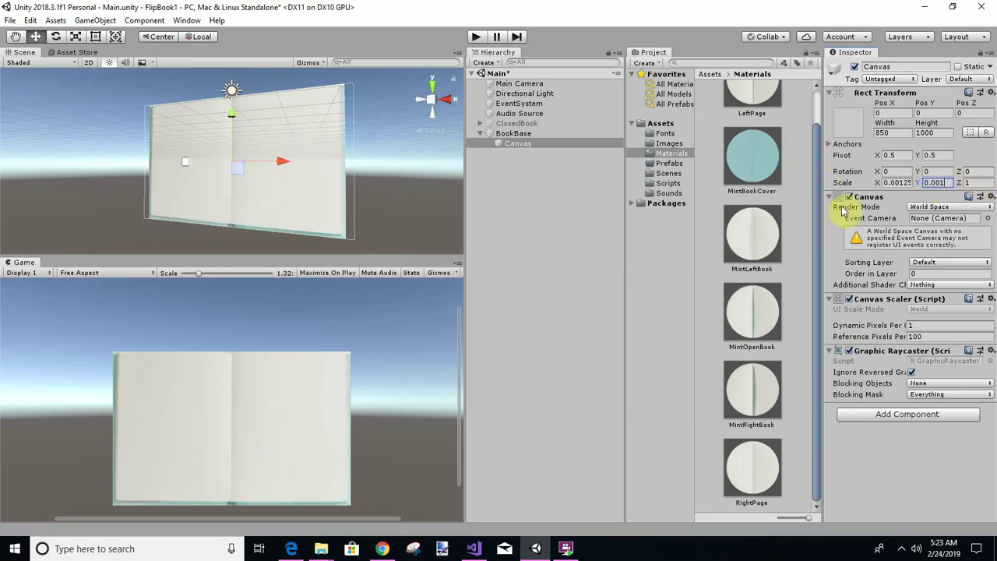
Adjust the Canvas X scale down to about 0.0005
click(896, 182)
click(899, 184)
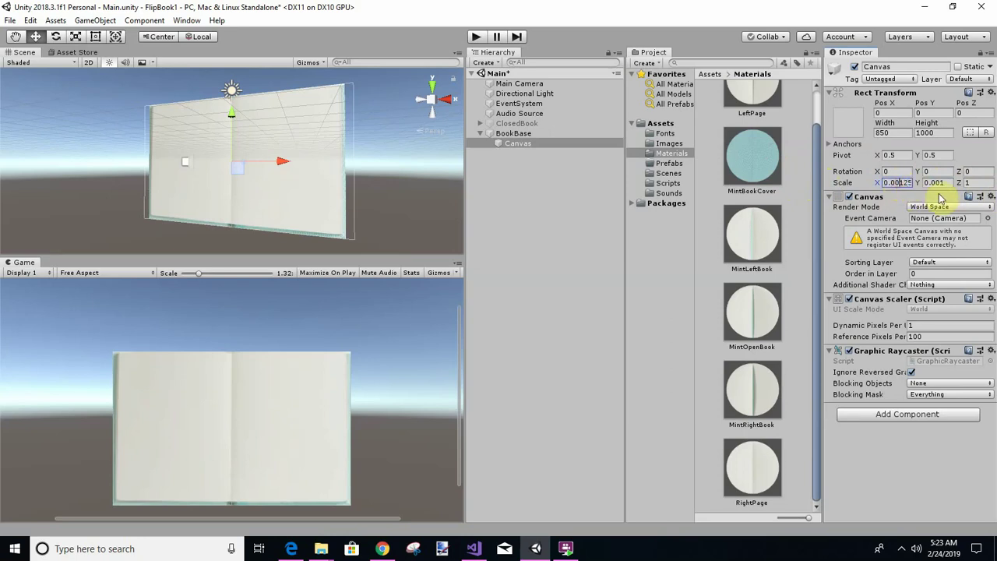
drag(876, 184, 909, 182)
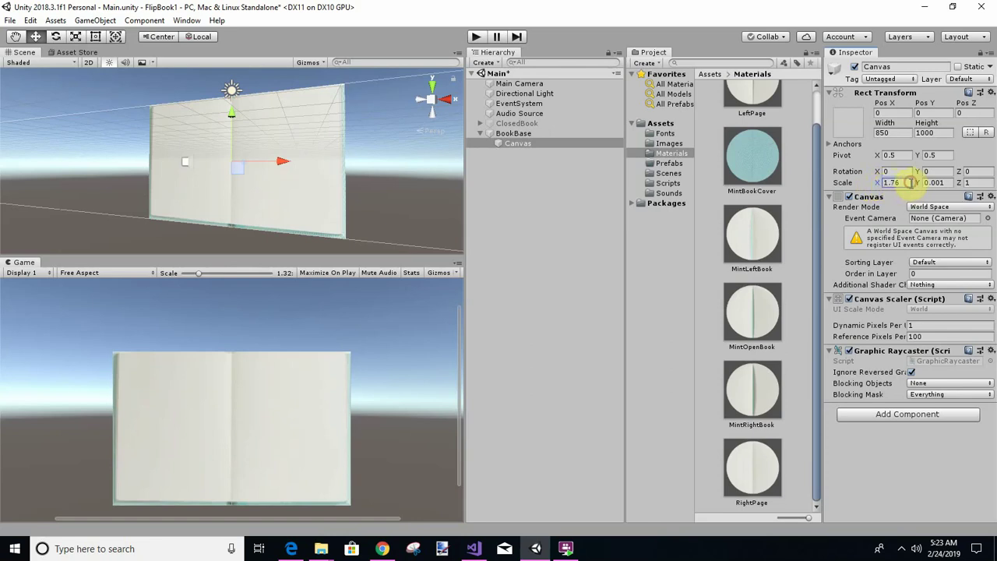
text(0.0013)
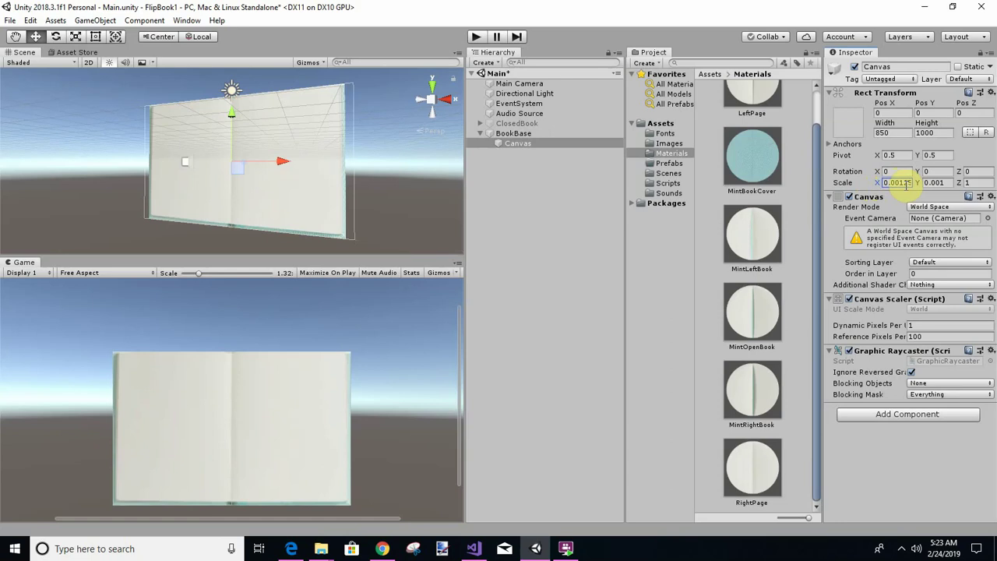
key(BackSpace)
text(25)
double_click(898, 182)
text(0.0025)
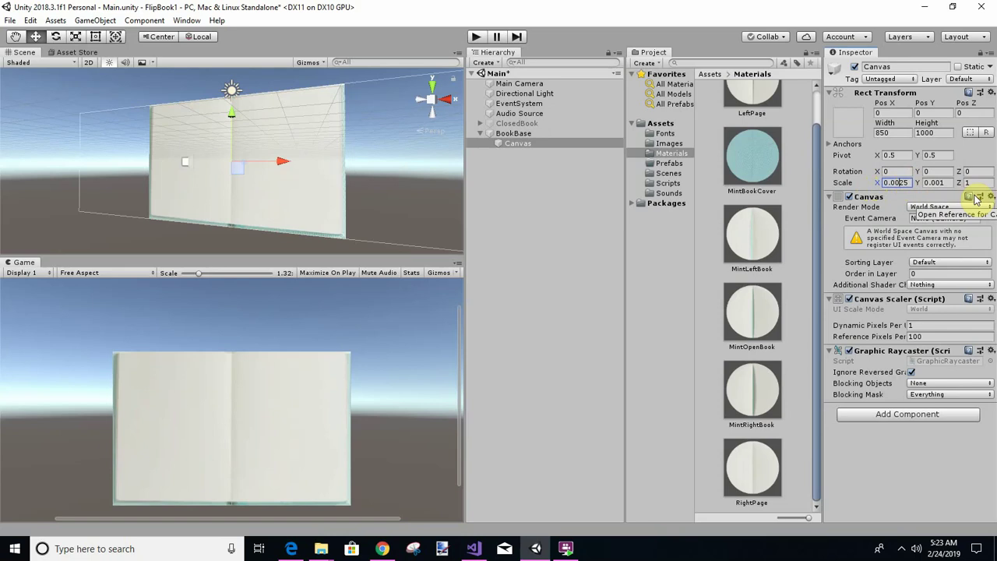
text(0)
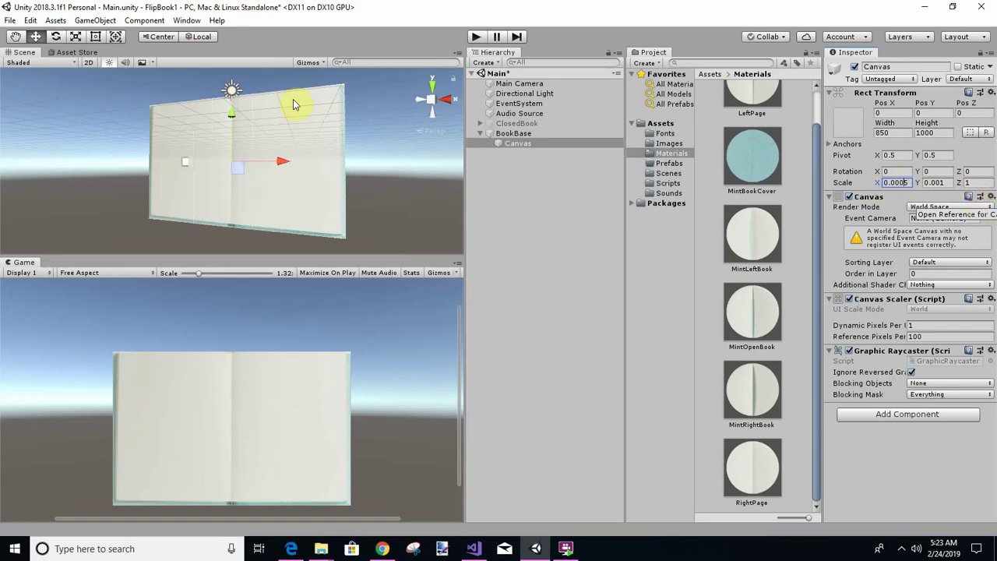
click(283, 161)
Drag the Canvas along X over the open book until Pos X reads -0.242
drag(283, 162, 238, 170)
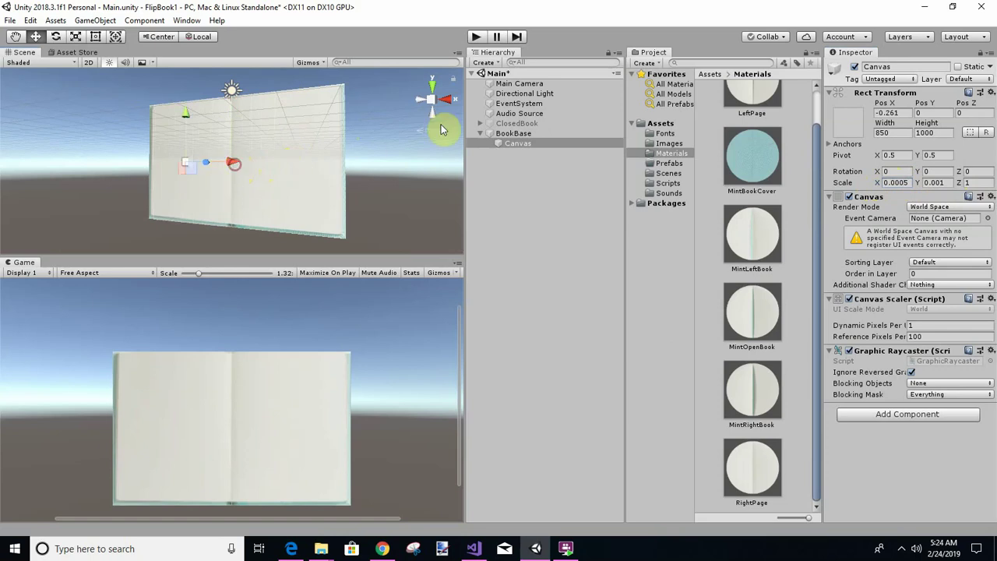
double_click(507, 143)
scroll(296, 141, up, 8)
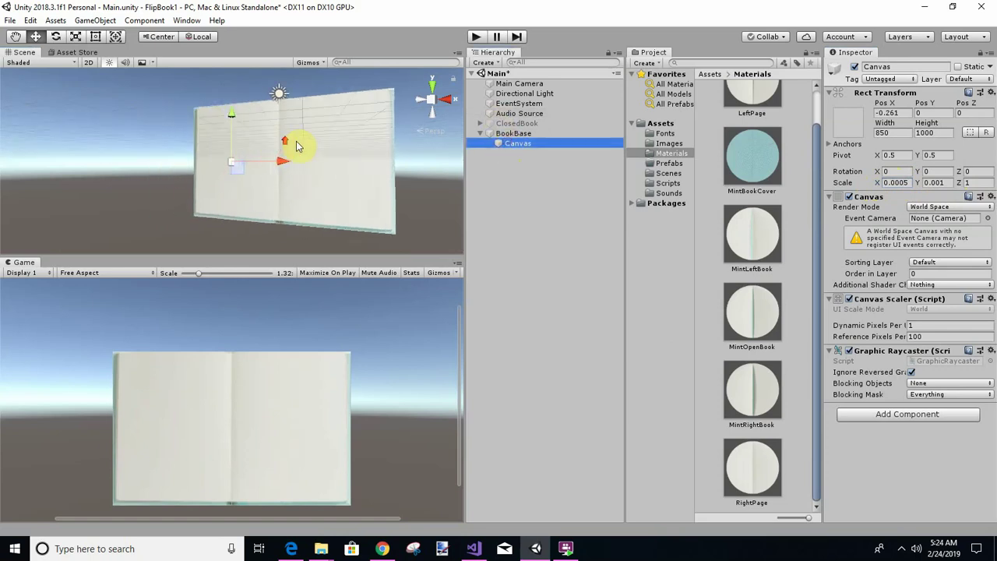
scroll(357, 173, down, 2)
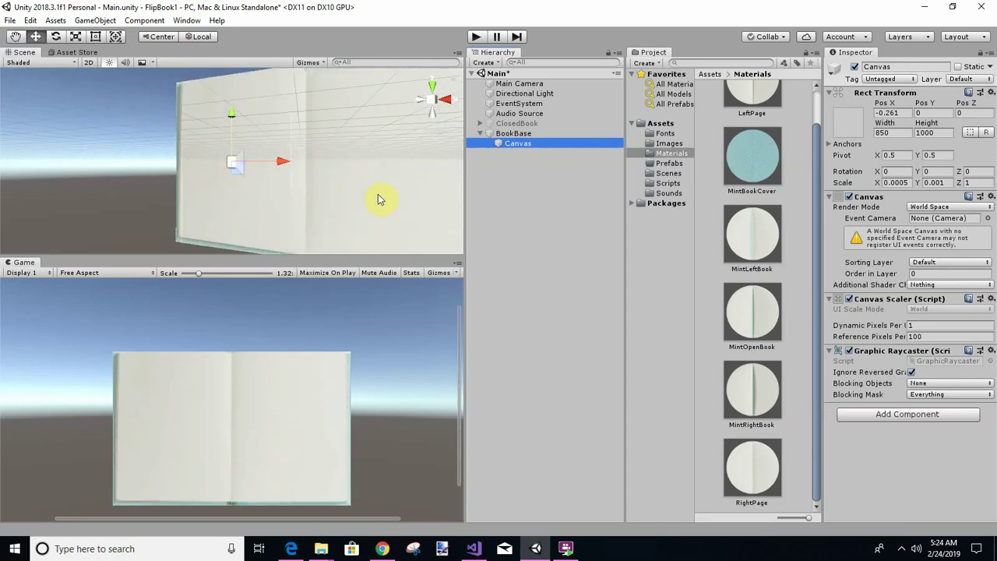
alt+drag(377, 198, 444, 178)
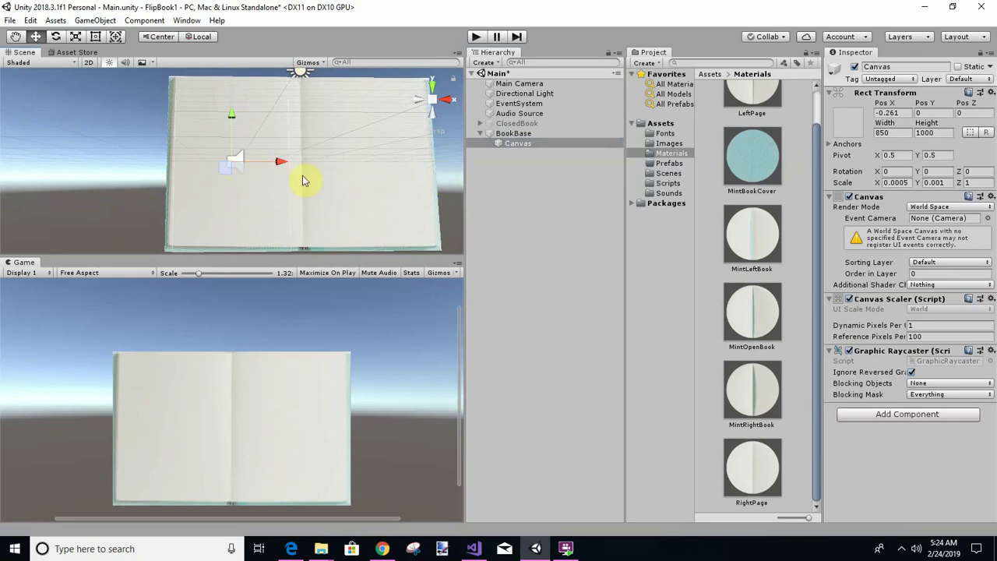
drag(278, 163, 286, 166)
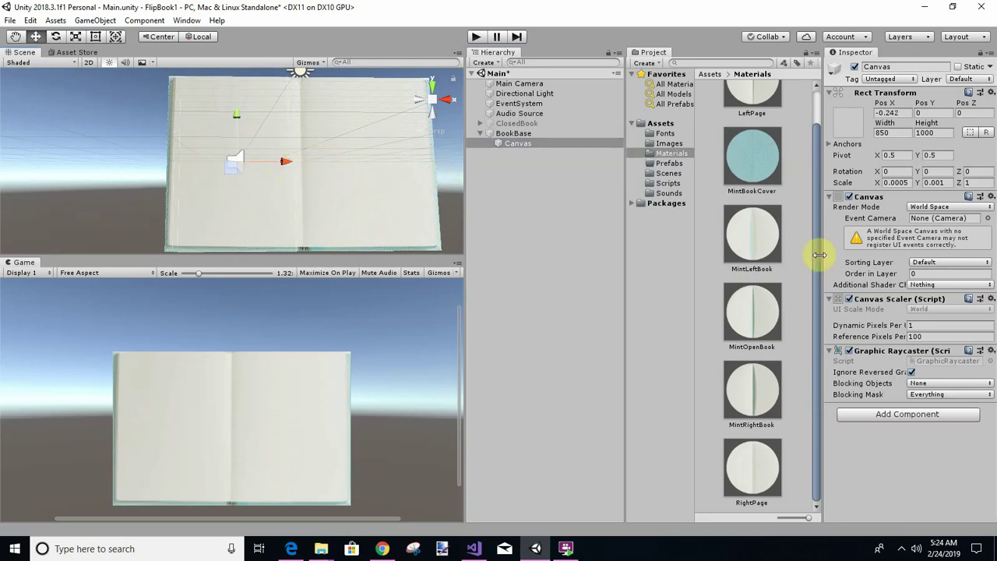
Edit the Canvas Rect Transform Scale Y value to 0.00095
click(515, 143)
click(906, 183)
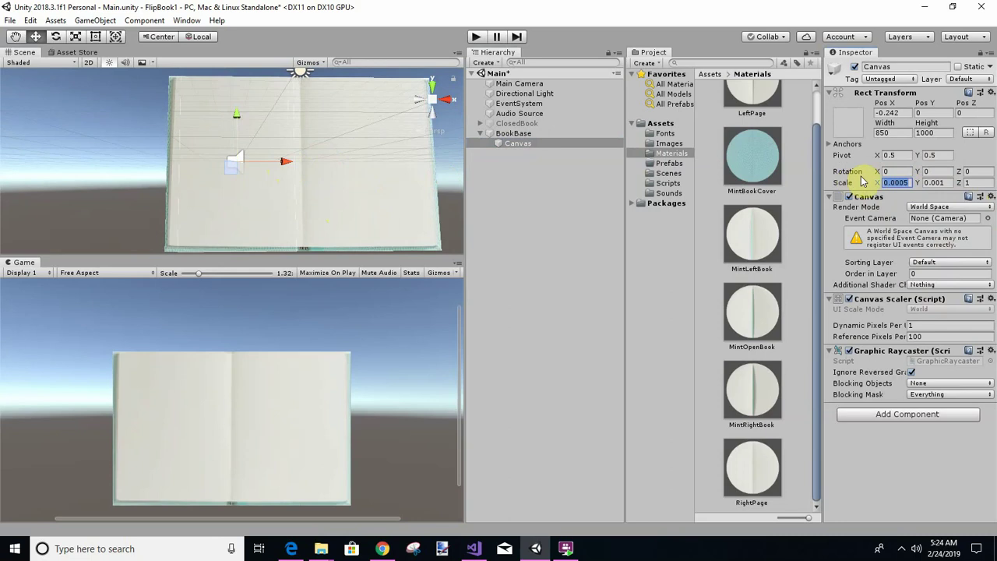
click(908, 183)
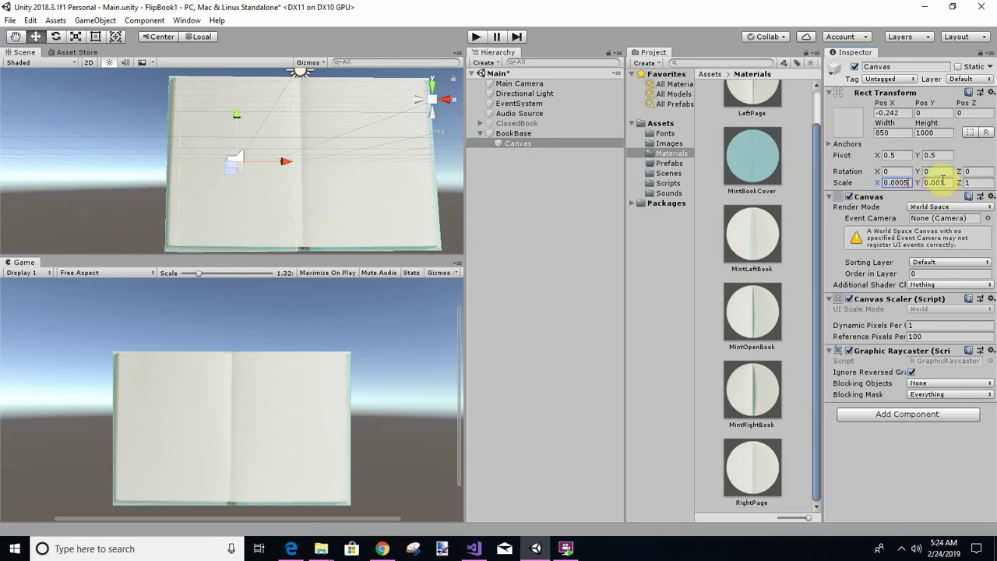
click(939, 182)
click(941, 183)
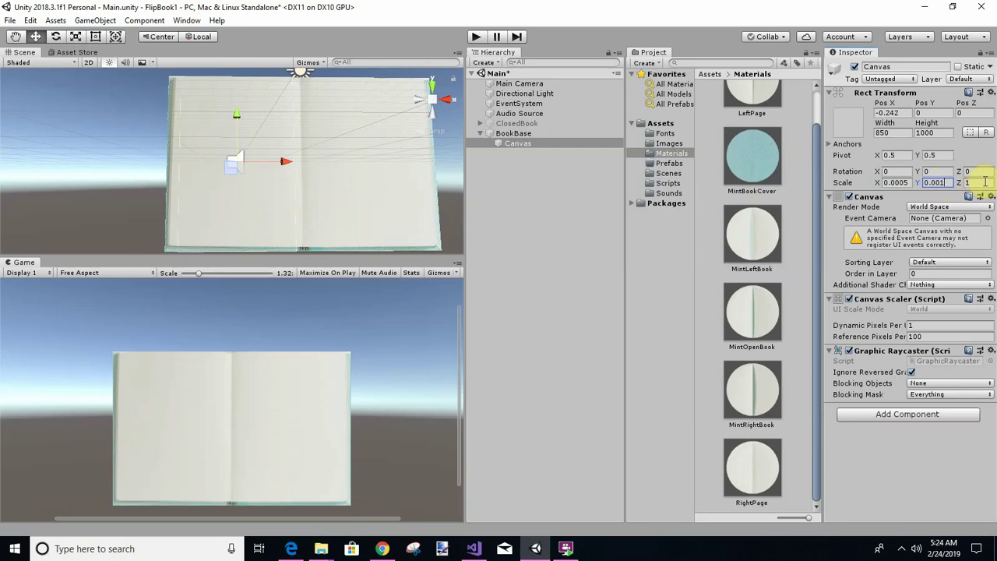
key(BackSpace)
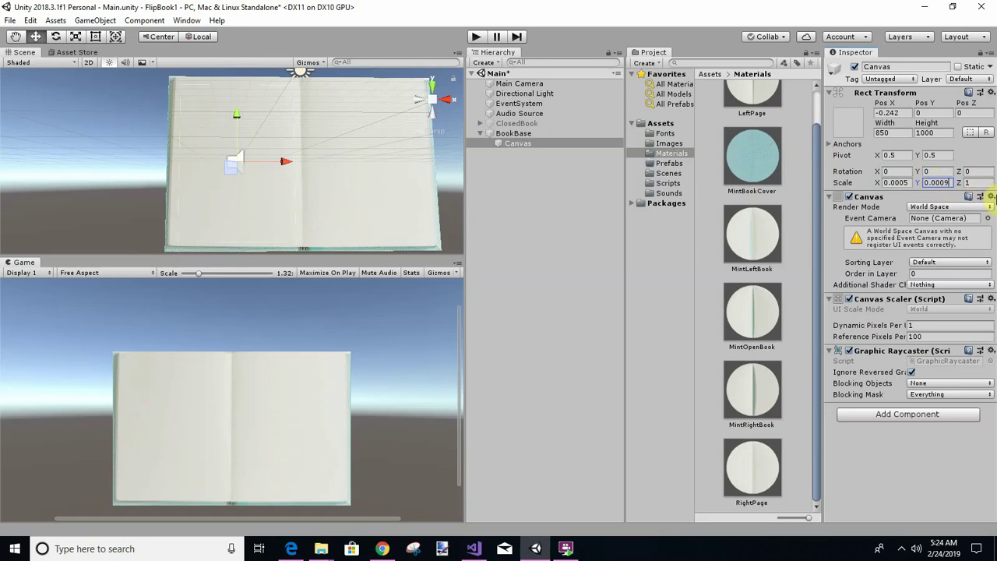
text(5)
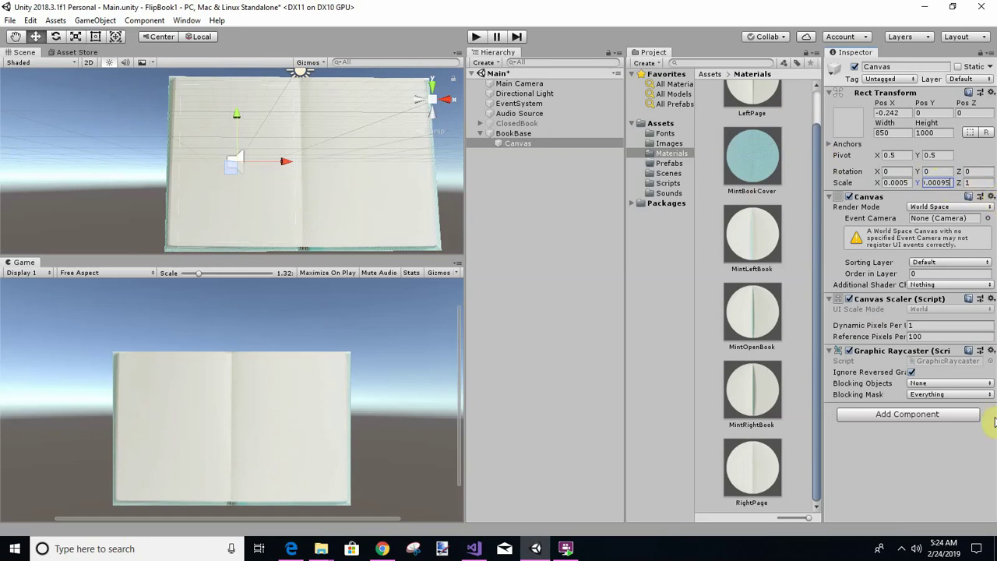
click(898, 182)
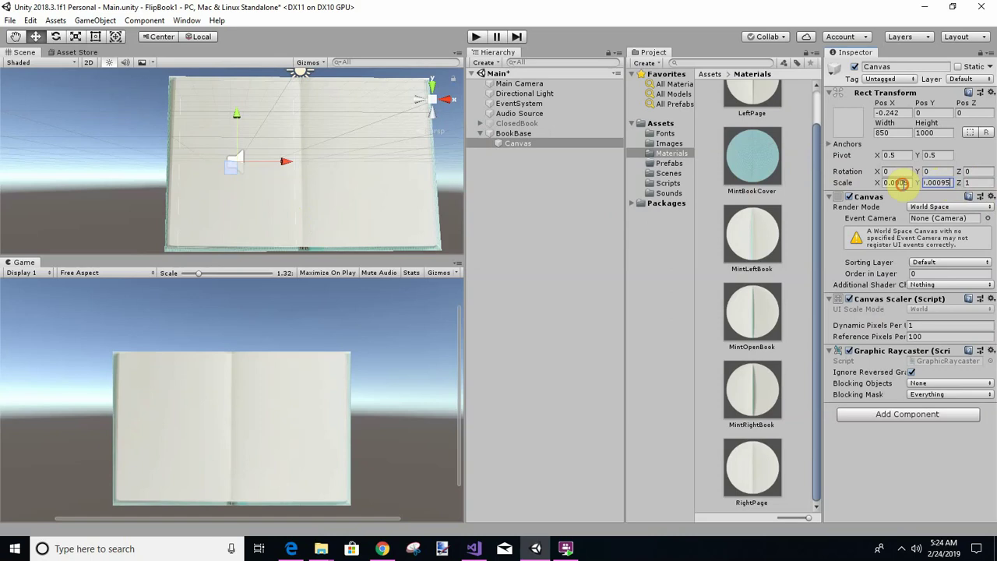
click(207, 205)
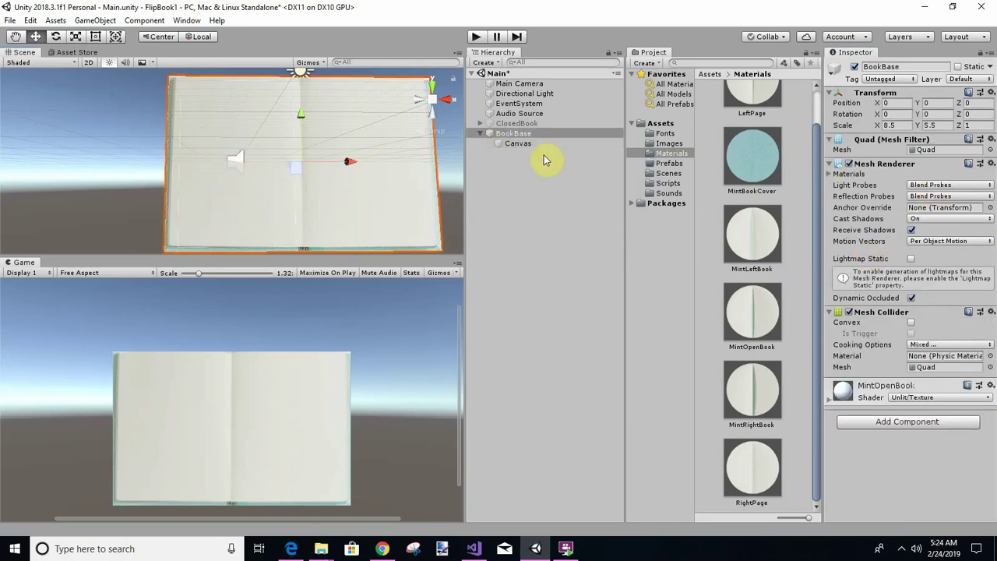
click(519, 143)
click(178, 161)
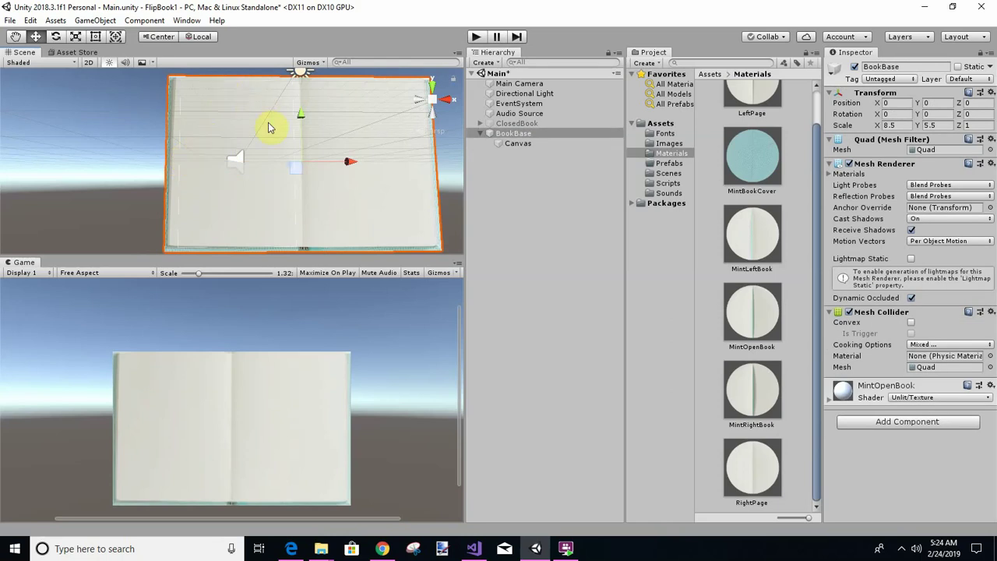
scroll(285, 137, up, 5)
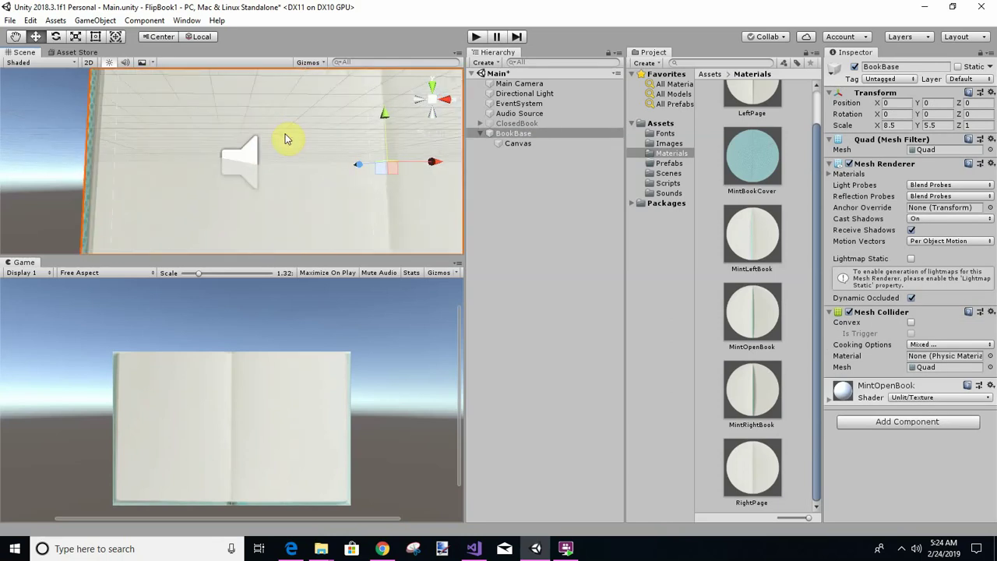
click(515, 144)
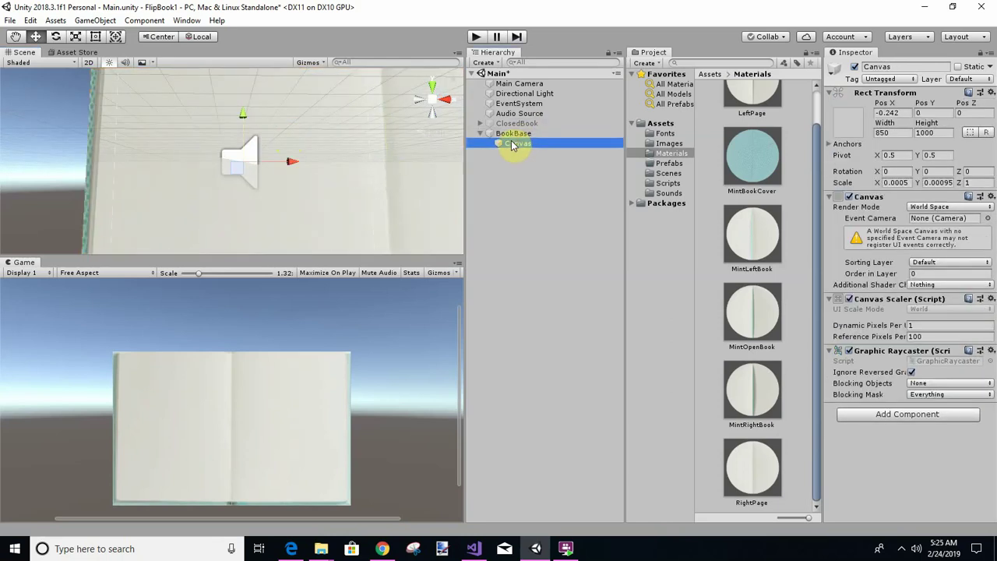
double_click(512, 145)
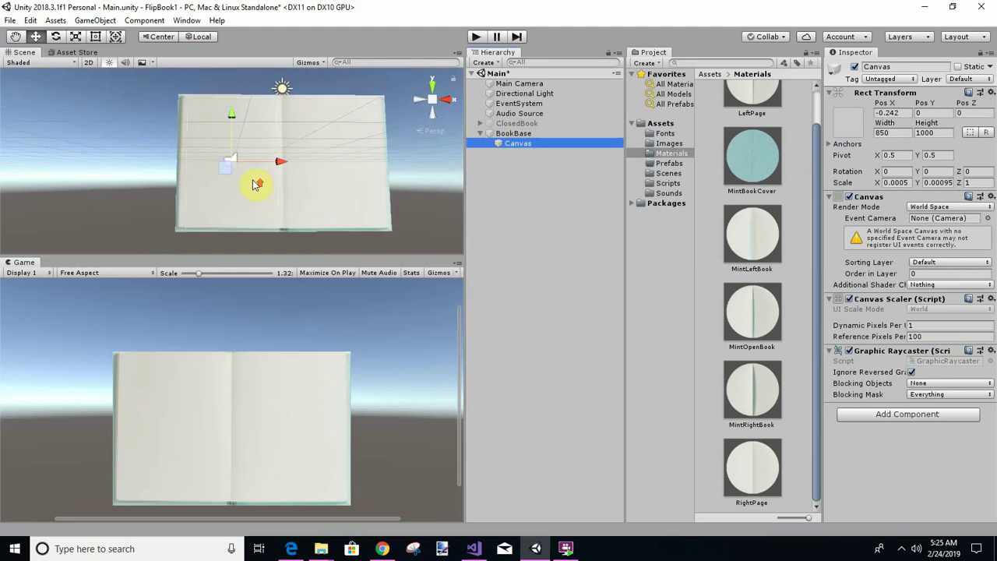
scroll(226, 176, up, 2)
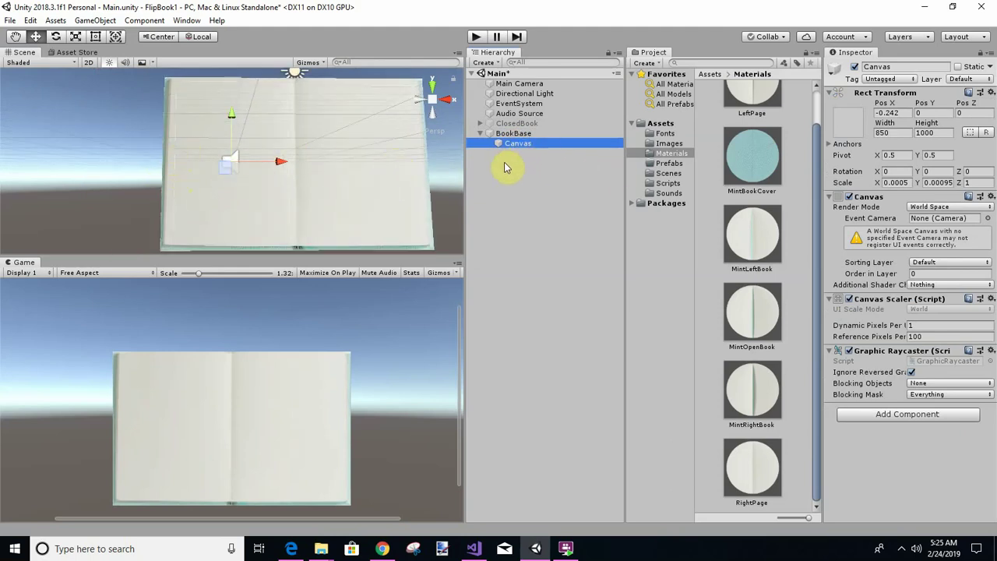
scroll(391, 150, up, 4)
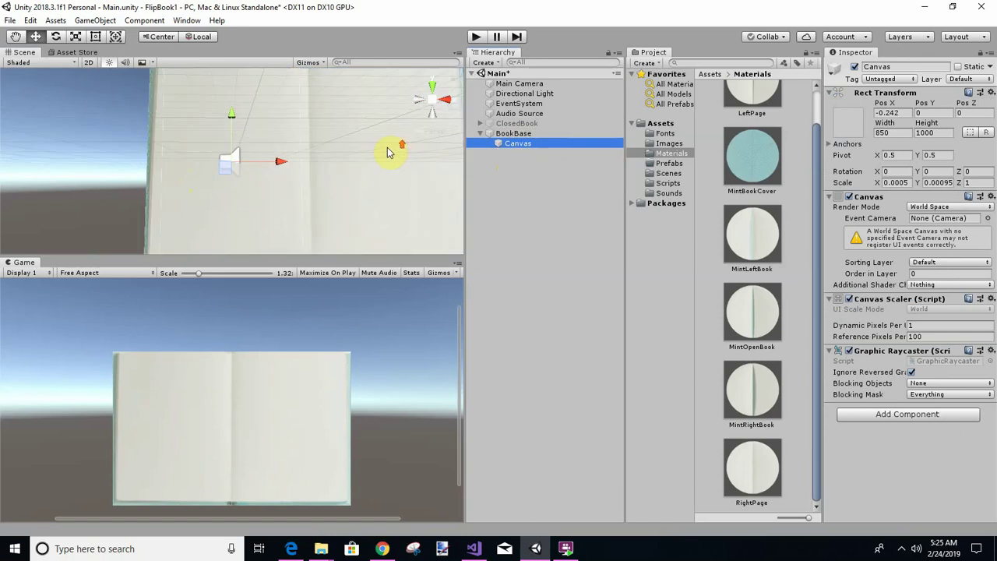
scroll(387, 151, down, 5)
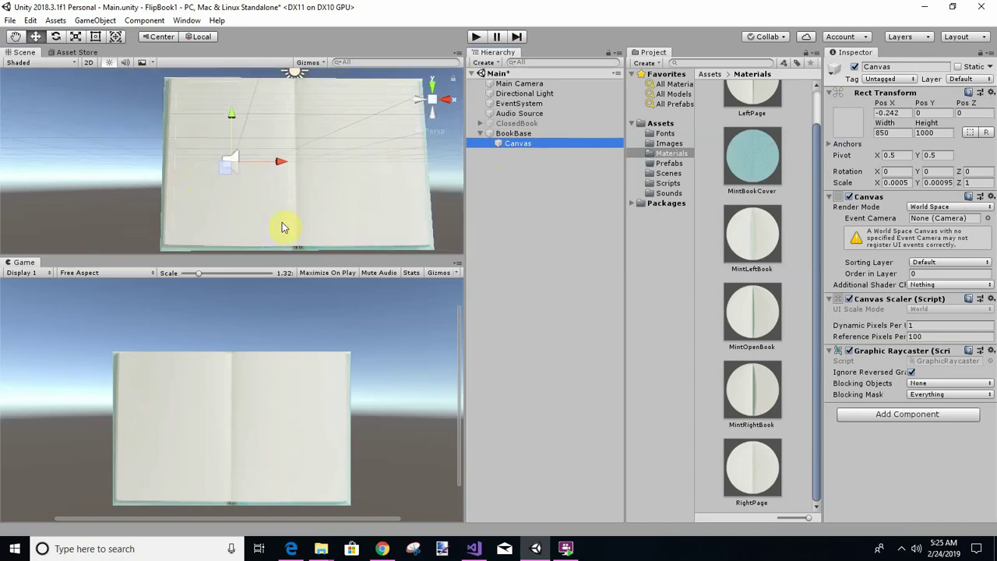
click(188, 220)
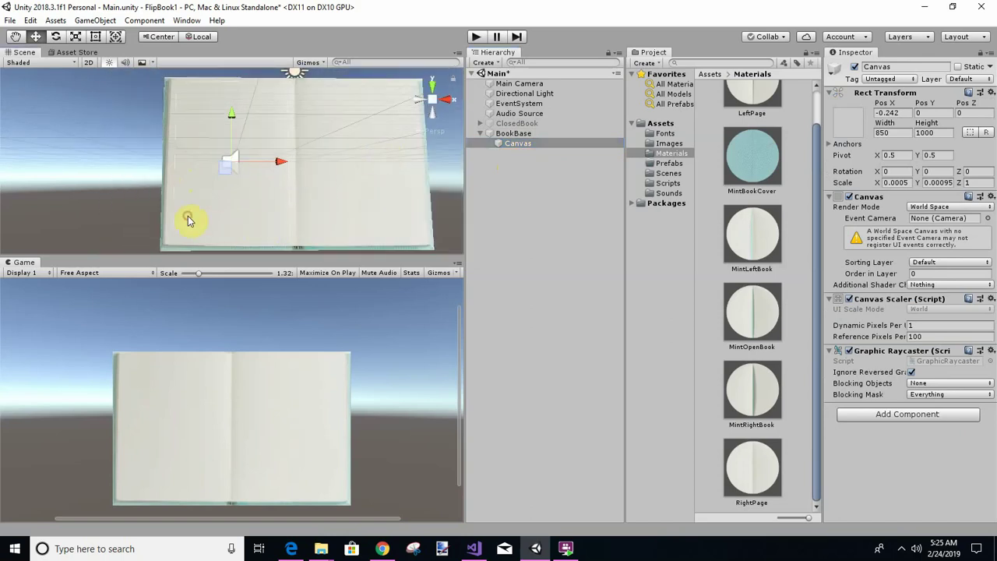
Save the Main scene, then briefly open and close the Project Settings window
click(11, 20)
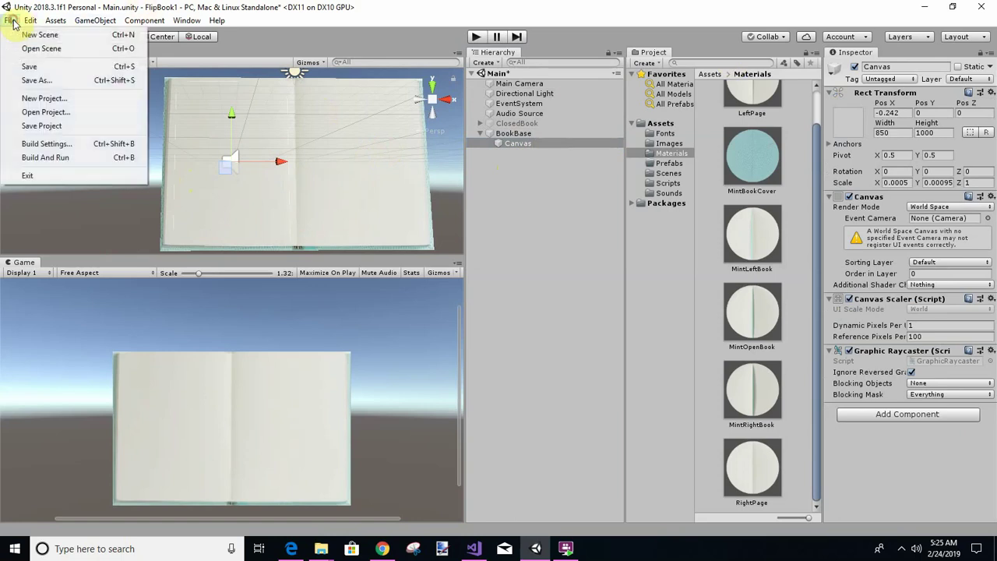
click(21, 65)
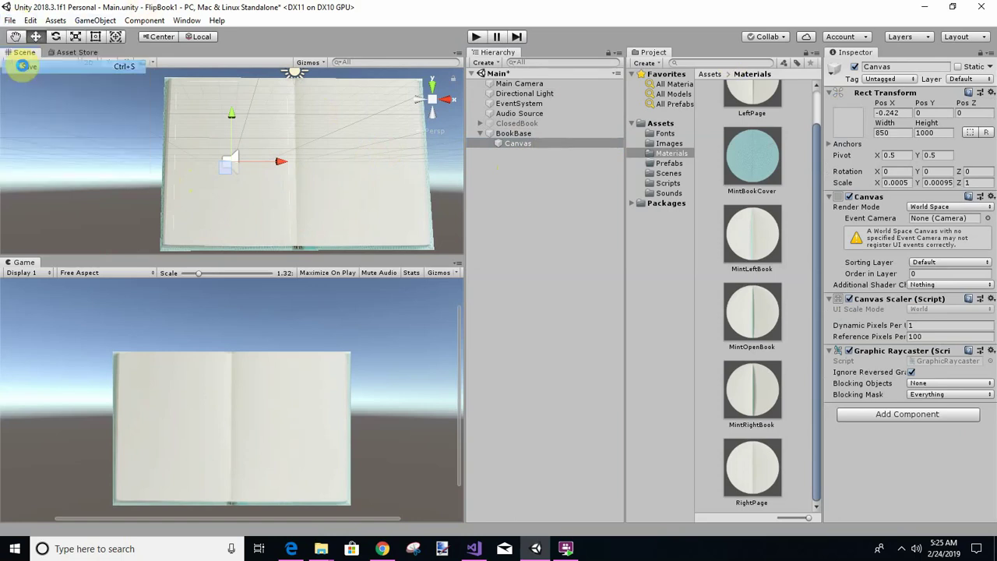
click(6, 22)
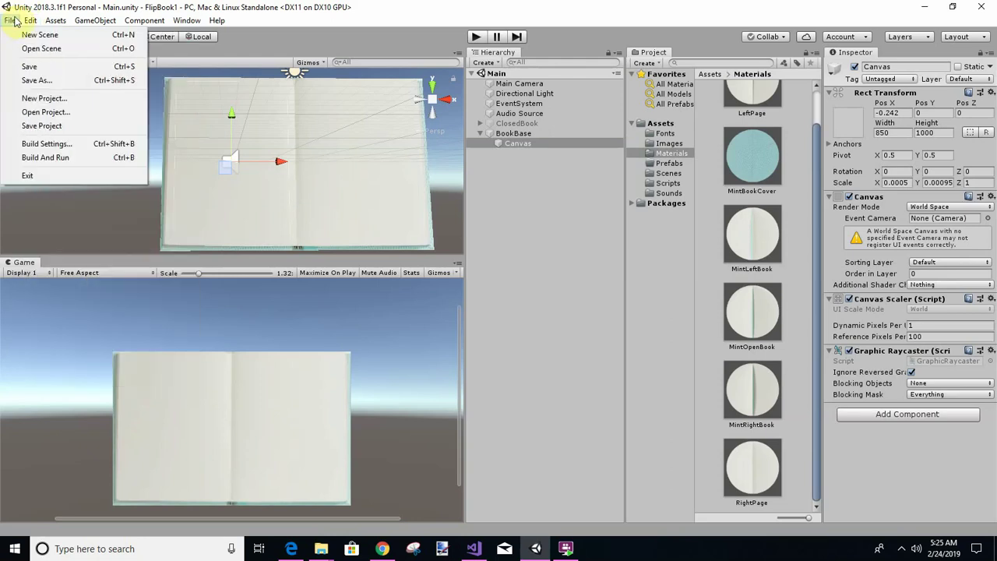
mouse_move(31, 20)
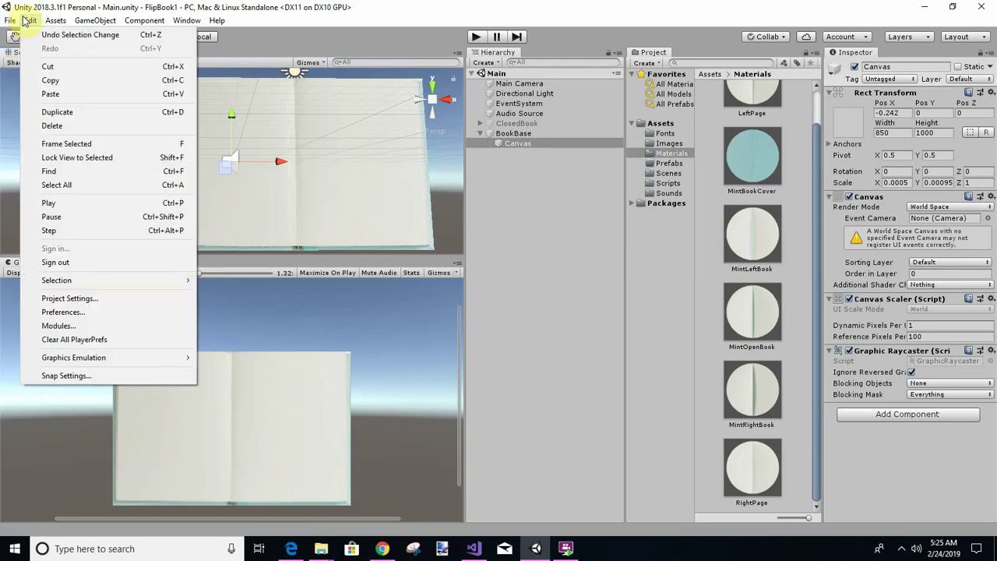
click(117, 303)
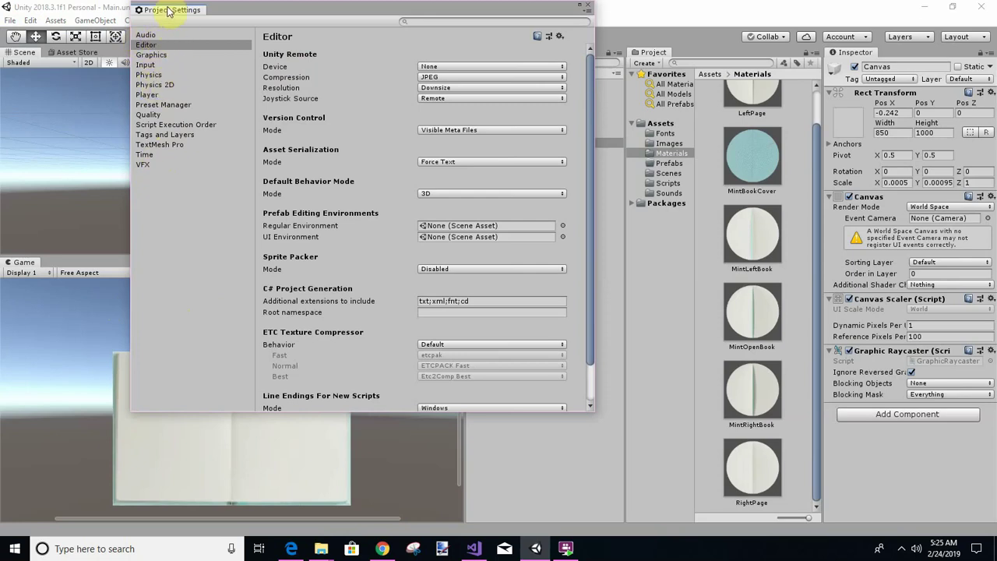
click(589, 7)
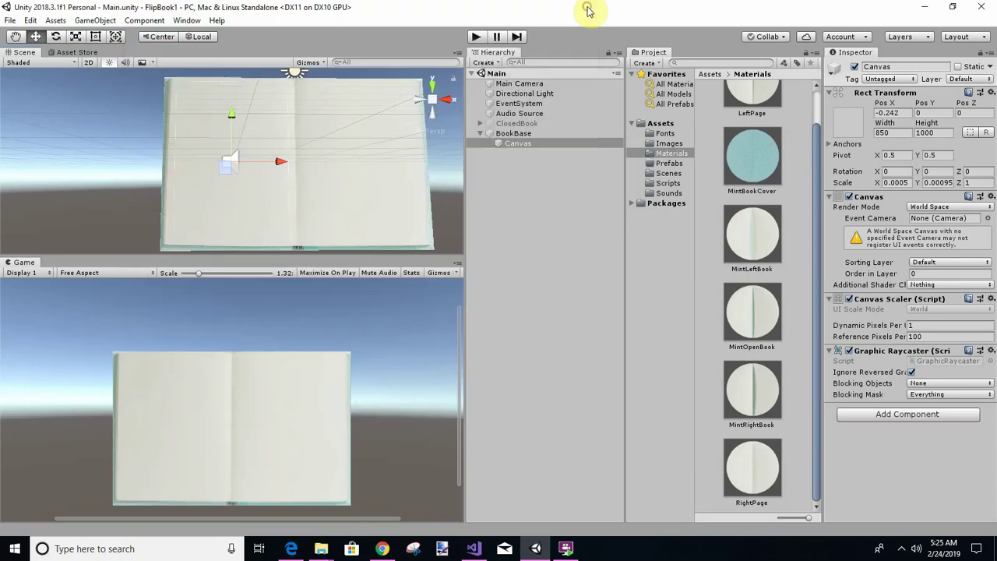
click(30, 20)
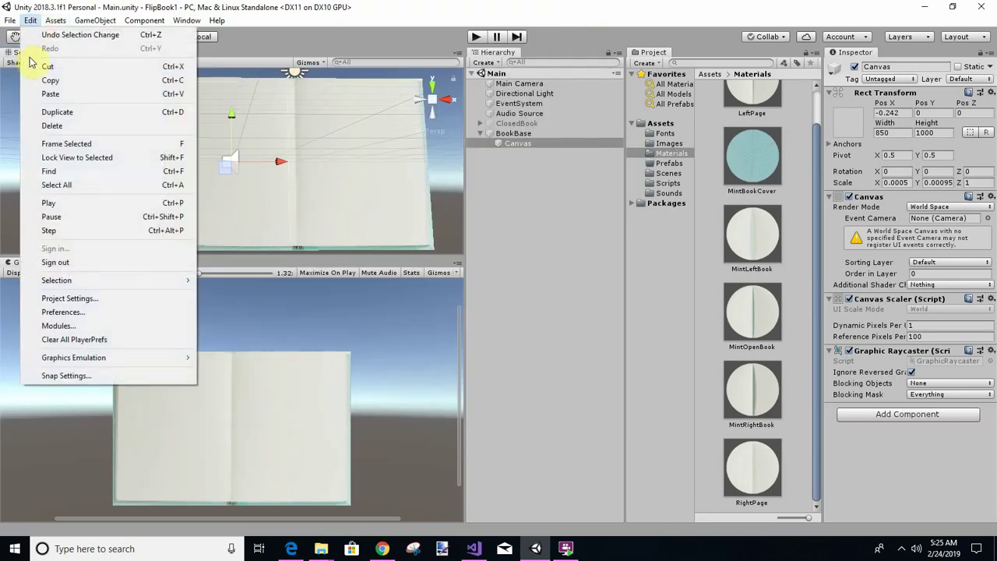
Set the Grid Component colour in Preferences > Colors to magenta E531D7, then close Preferences
click(74, 313)
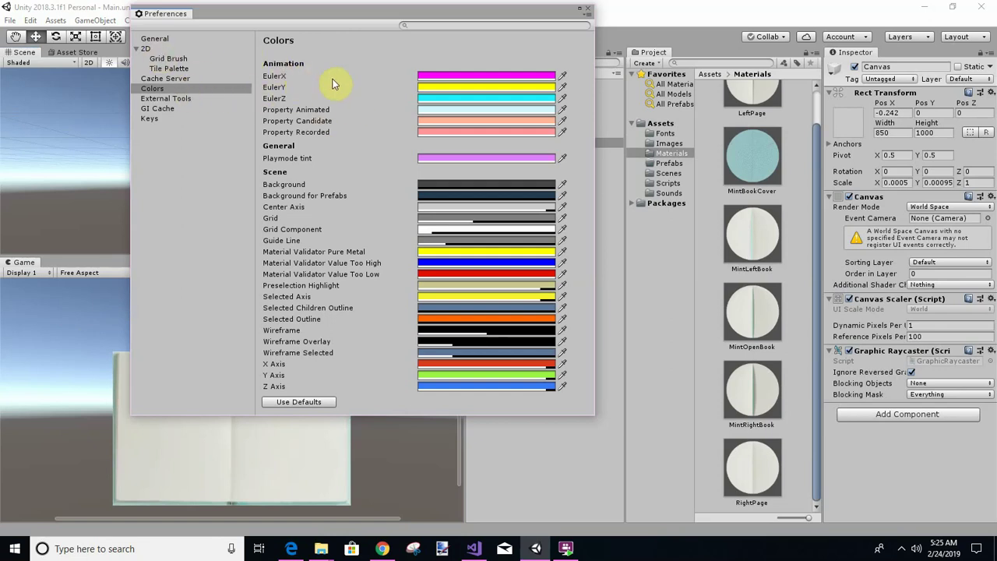
click(304, 232)
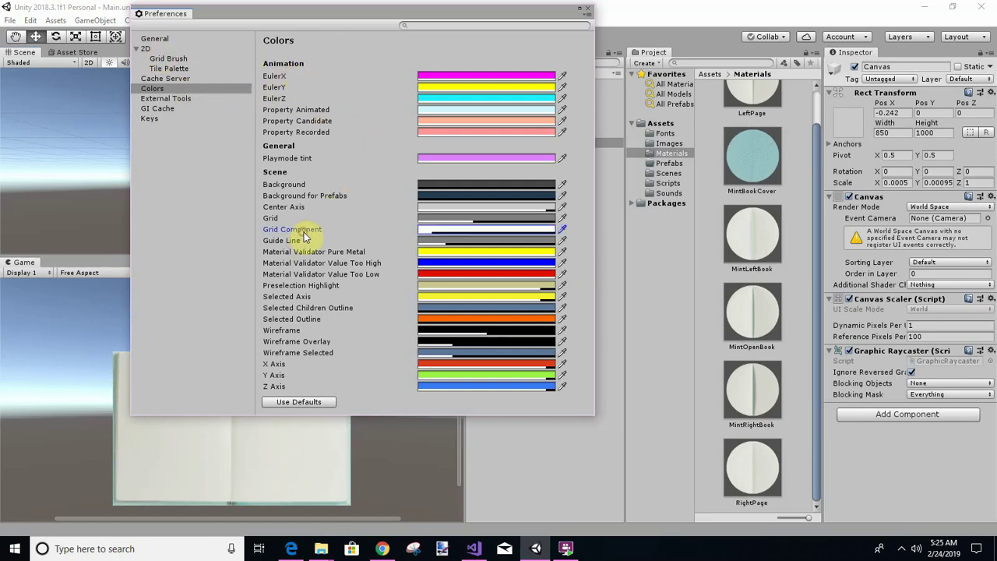
click(548, 231)
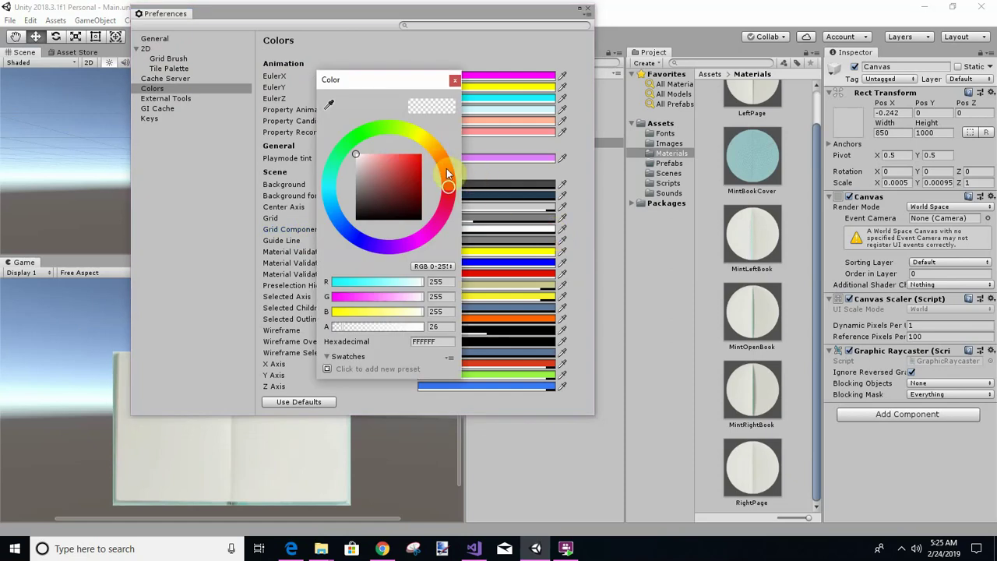
drag(448, 175, 441, 161)
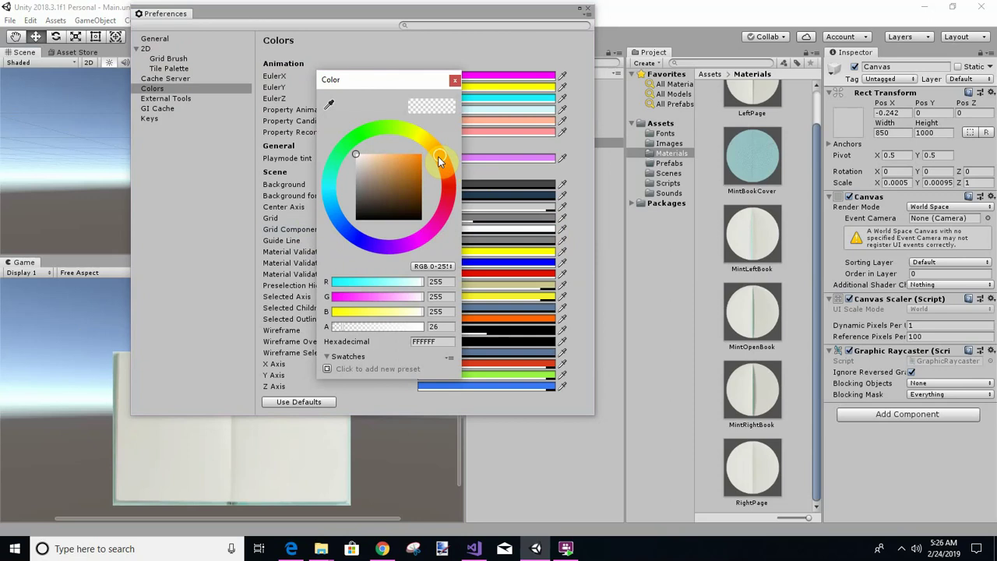
drag(407, 161, 410, 159)
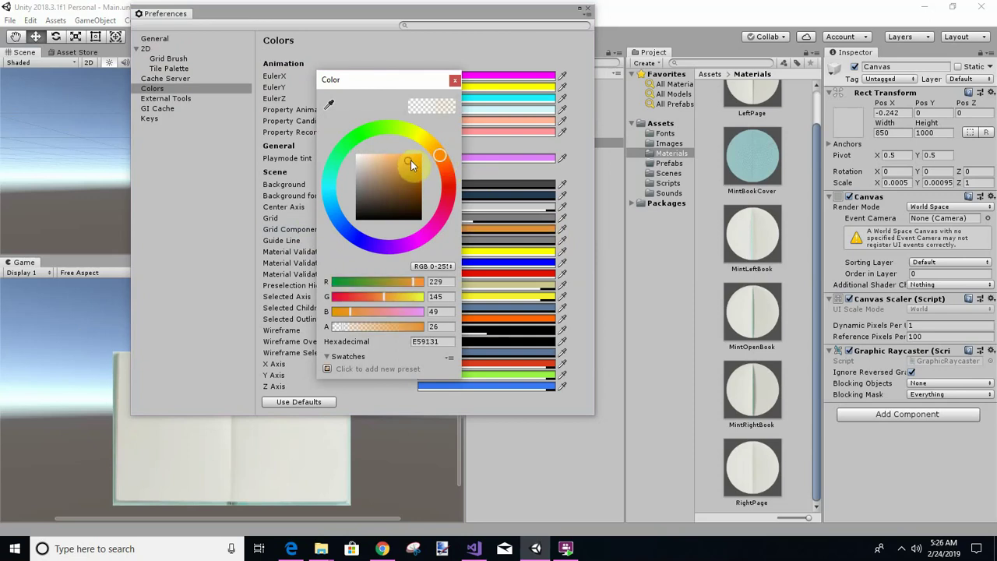
click(427, 230)
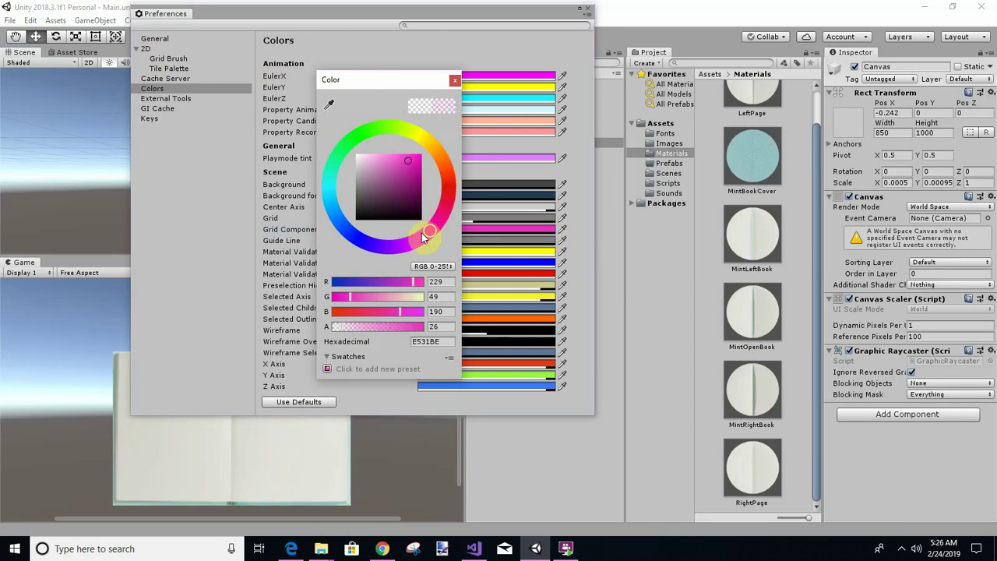
click(422, 235)
click(455, 80)
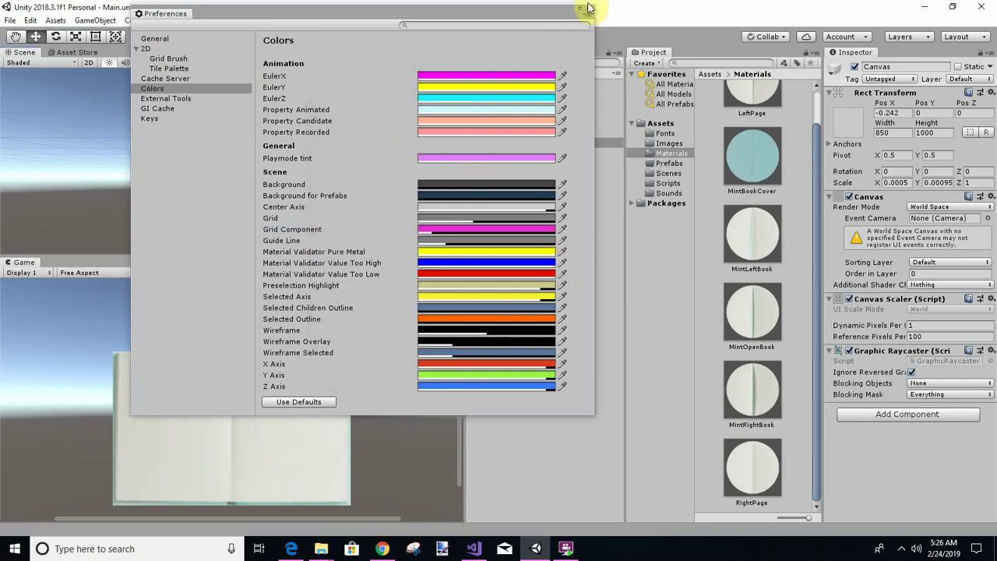
click(589, 14)
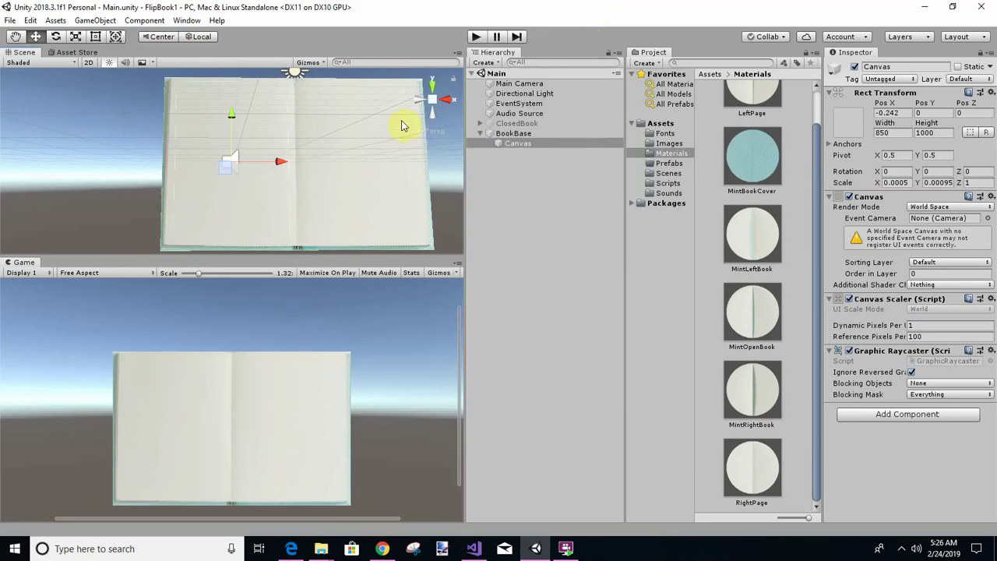
Rename BookBase's child Canvas to LeftCanvas and reselect it
click(515, 145)
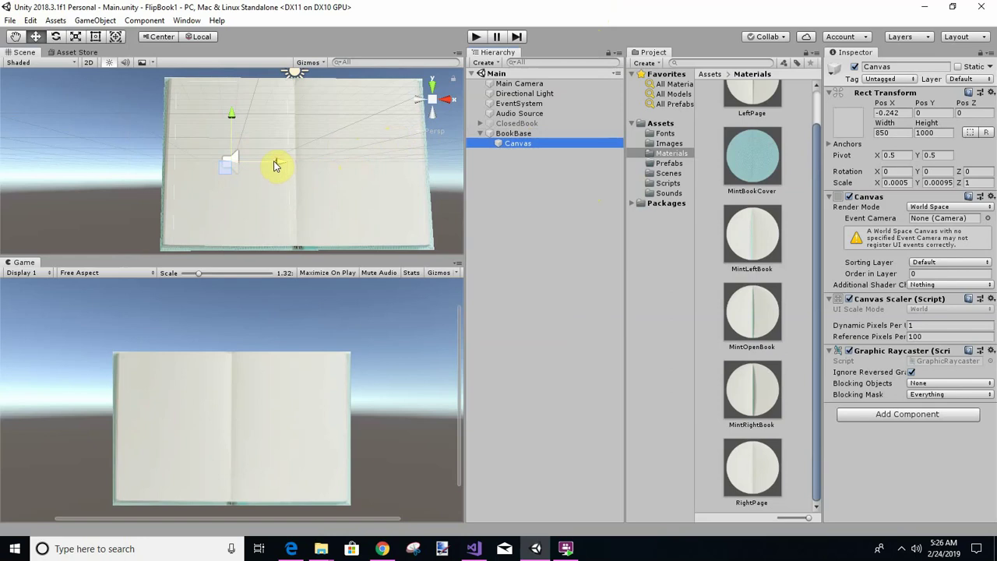
click(518, 145)
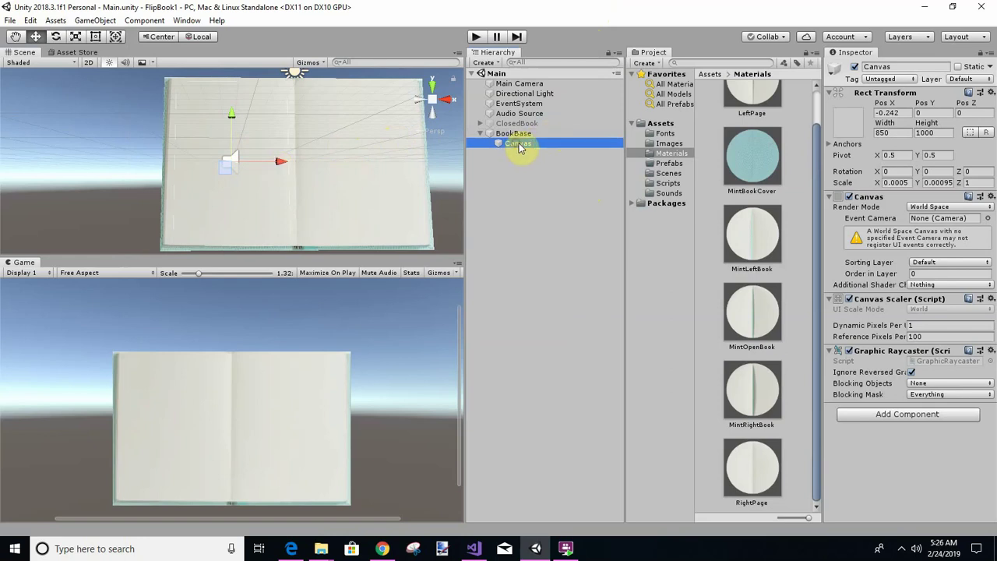
click(523, 144)
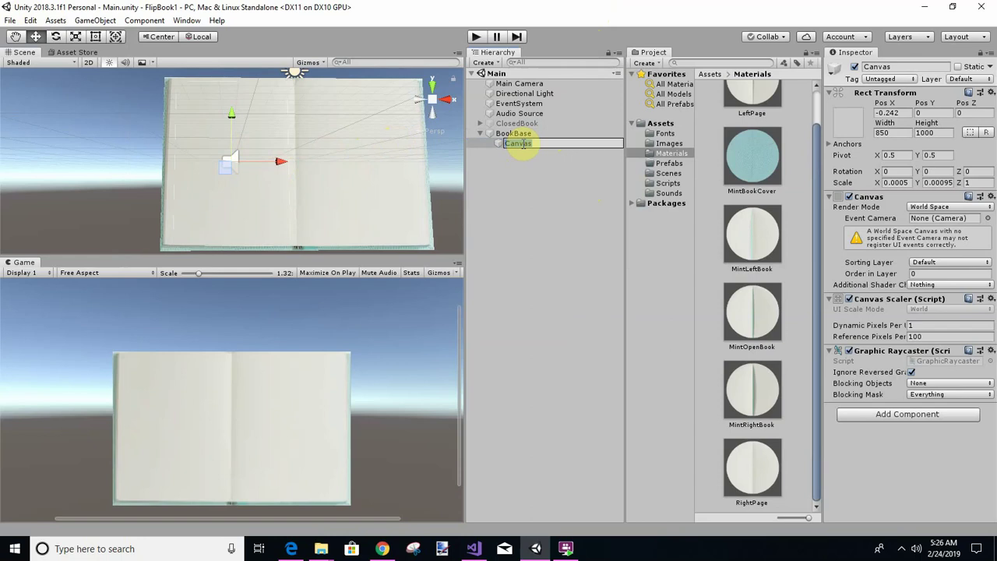
key(Home)
text(K)
key(BackSpace)
key(BackSpace)
text(Left)
key(Return)
click(510, 182)
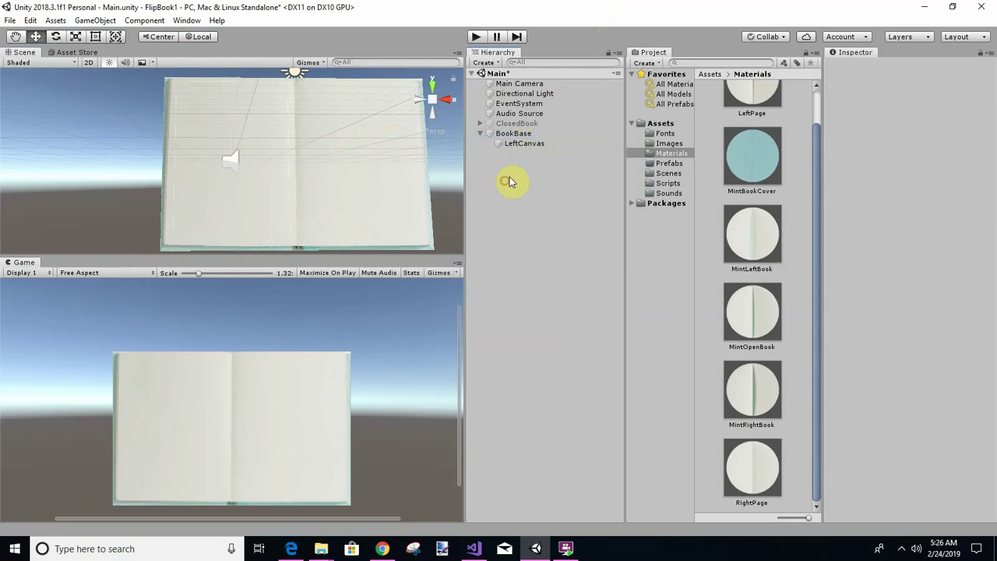
click(512, 148)
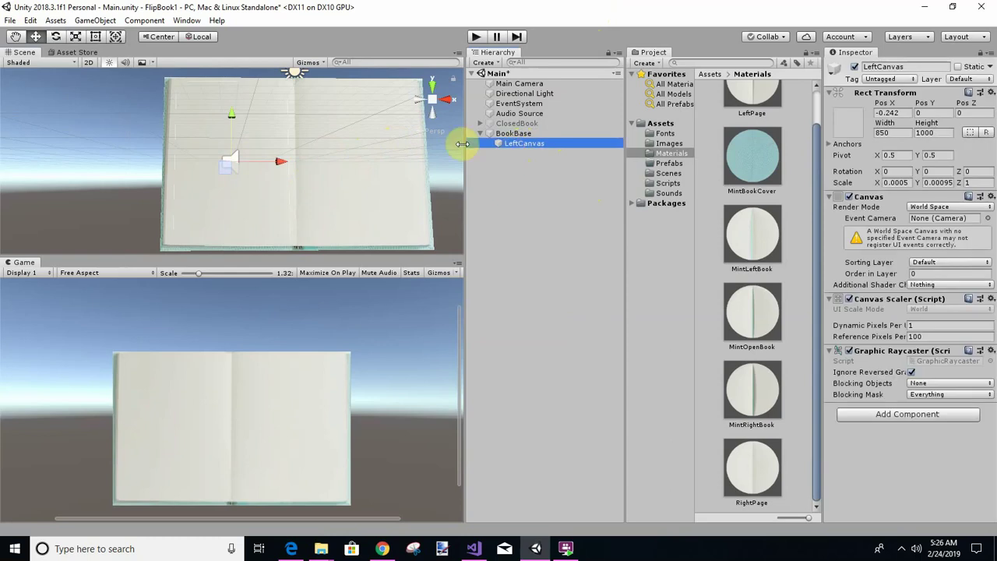
Add a Text element under LeftCanvas with font size 28 and a 700 × 80 box
right_click(518, 148)
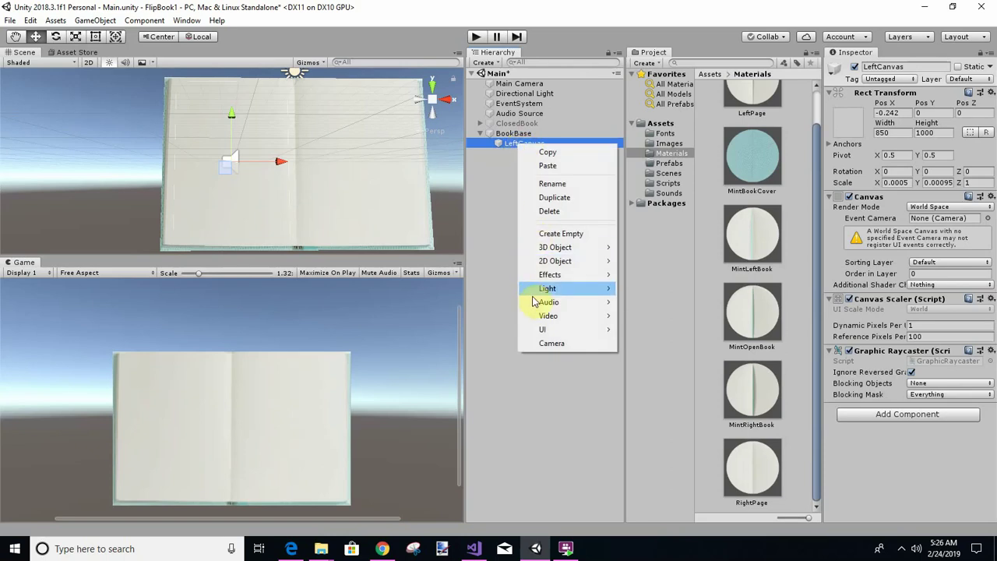
mouse_move(550, 331)
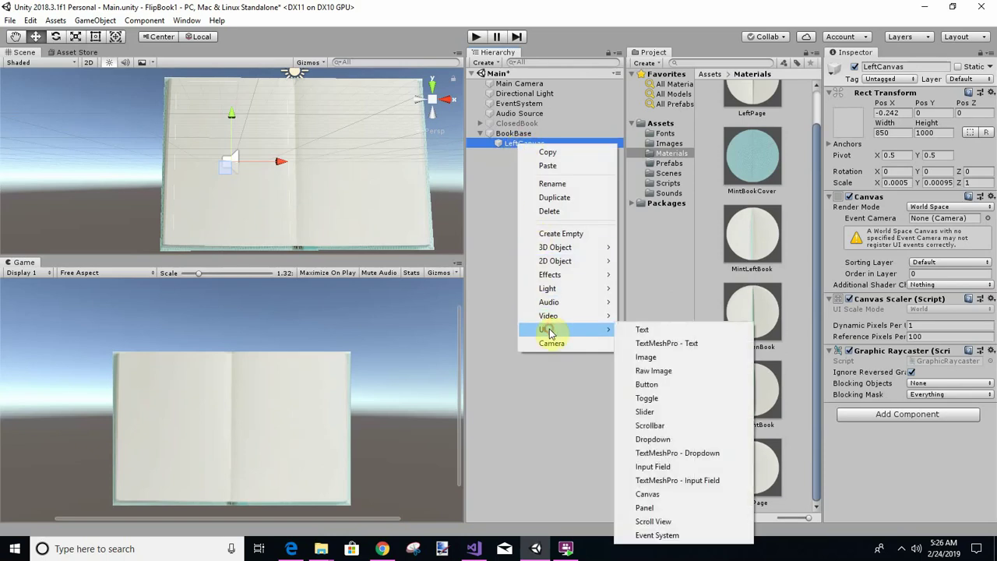
click(668, 331)
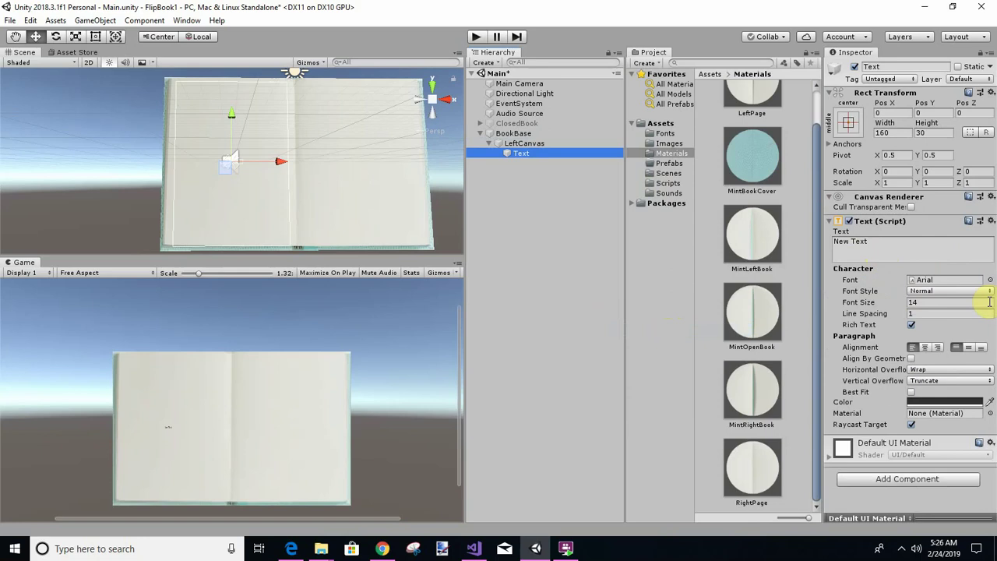
click(920, 301)
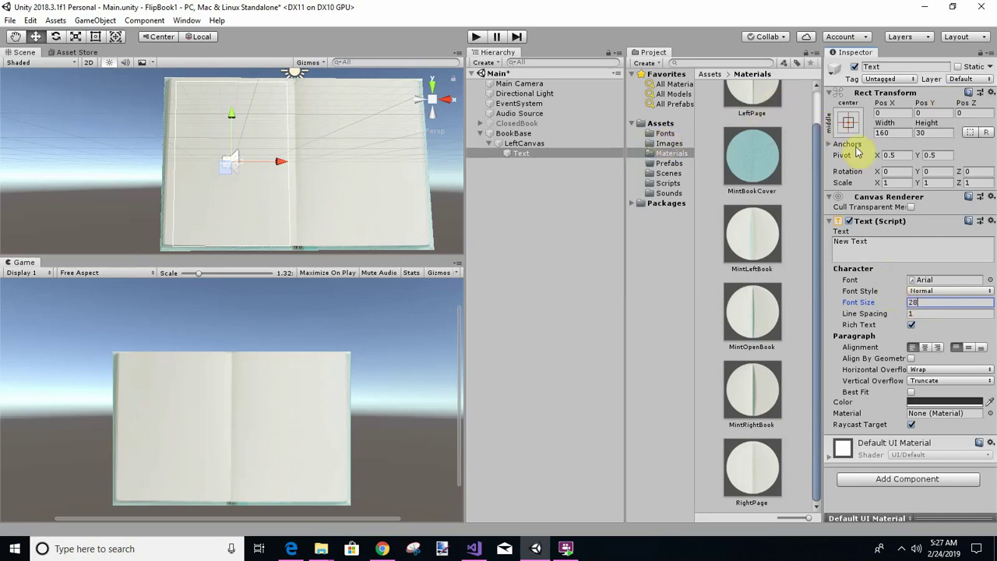
click(900, 131)
text(700)
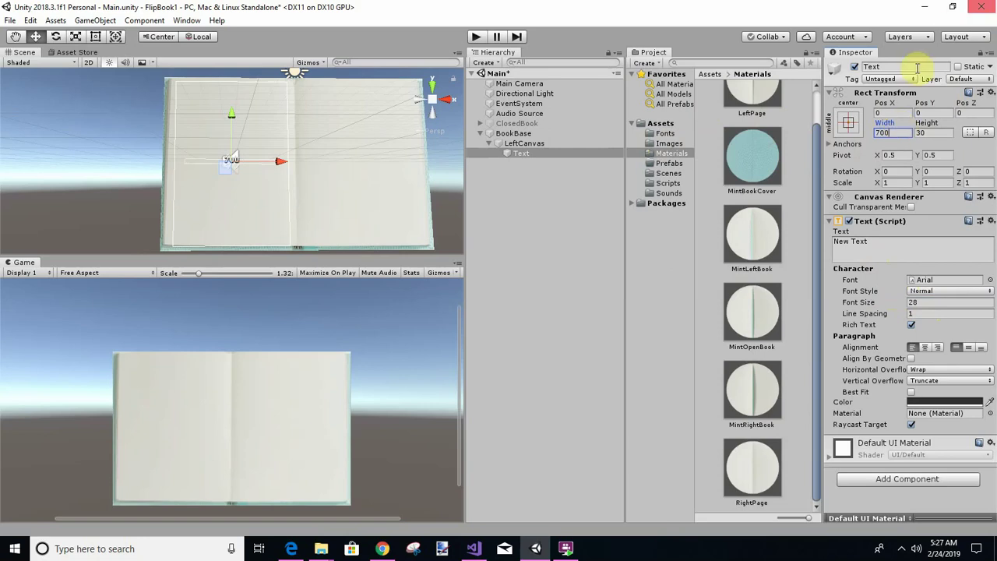
click(940, 131)
text(80)
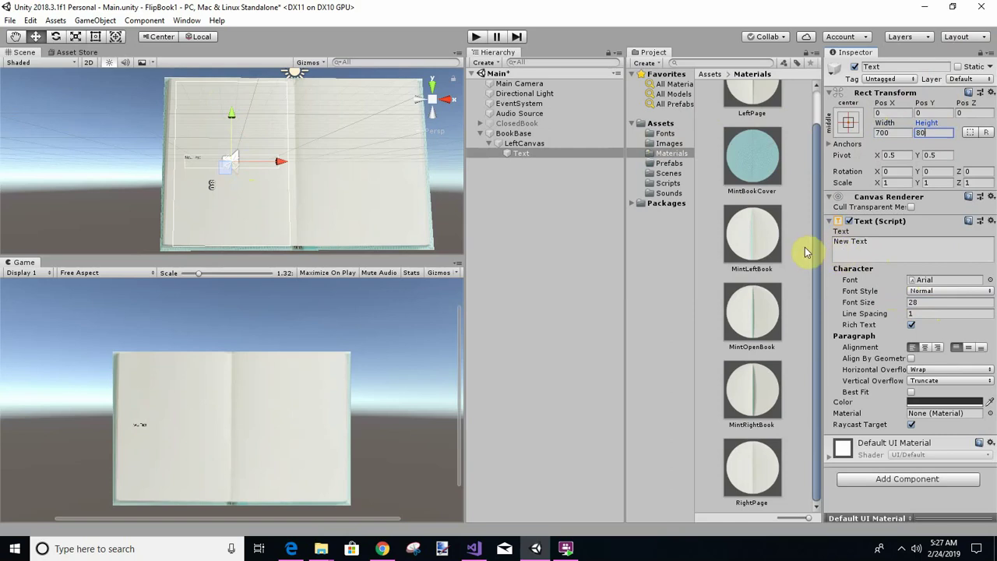
Change the text to 'Left Header Text' and centre it horizontally
click(886, 240)
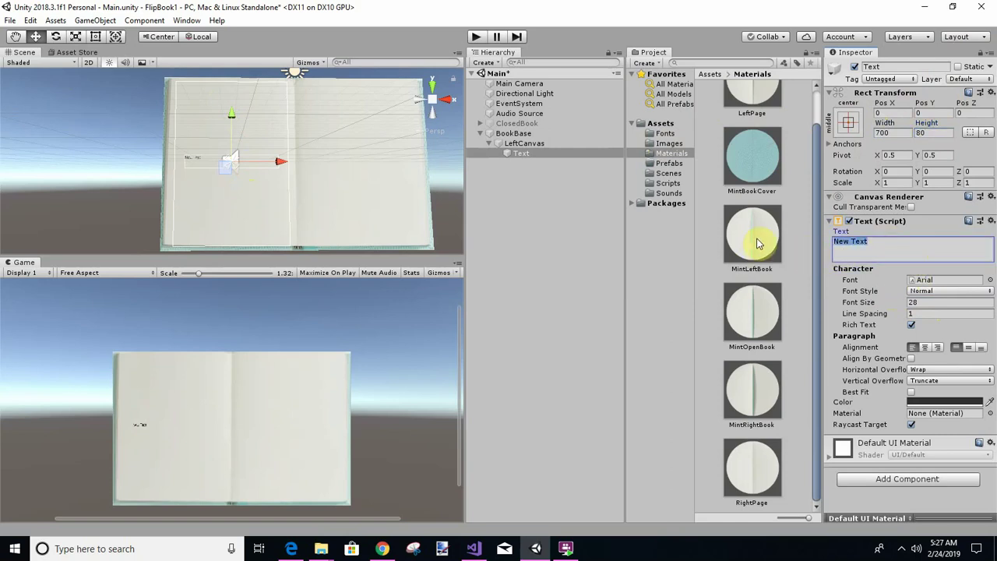
text(Left Header)
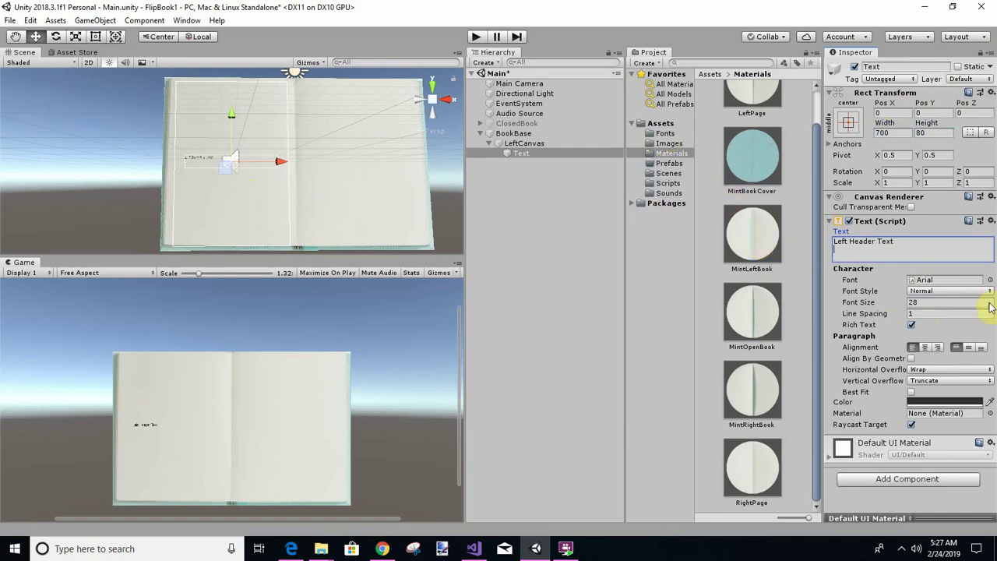
click(925, 346)
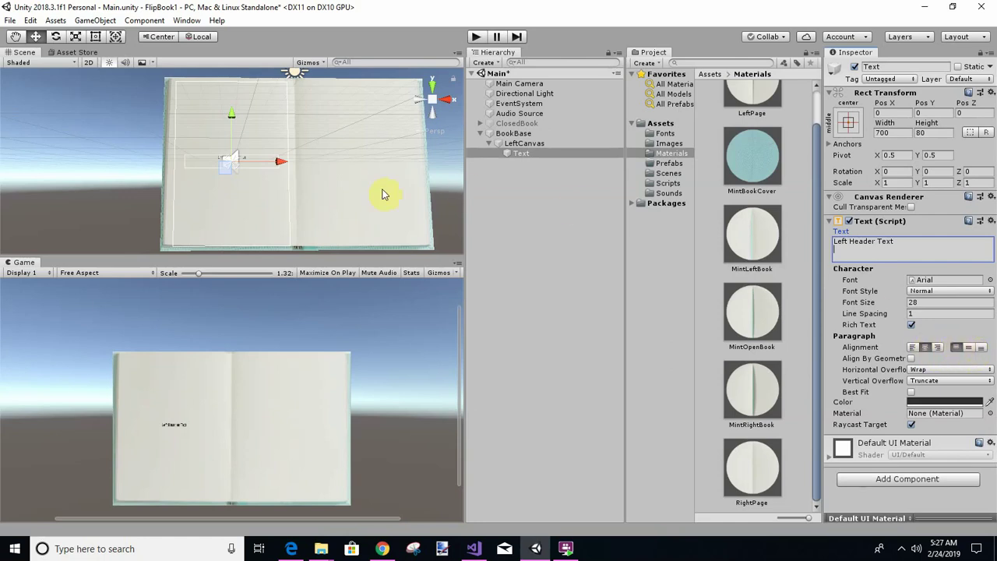
Move the header text up to Pos Y 461 at the top of the left page
drag(232, 117, 237, 39)
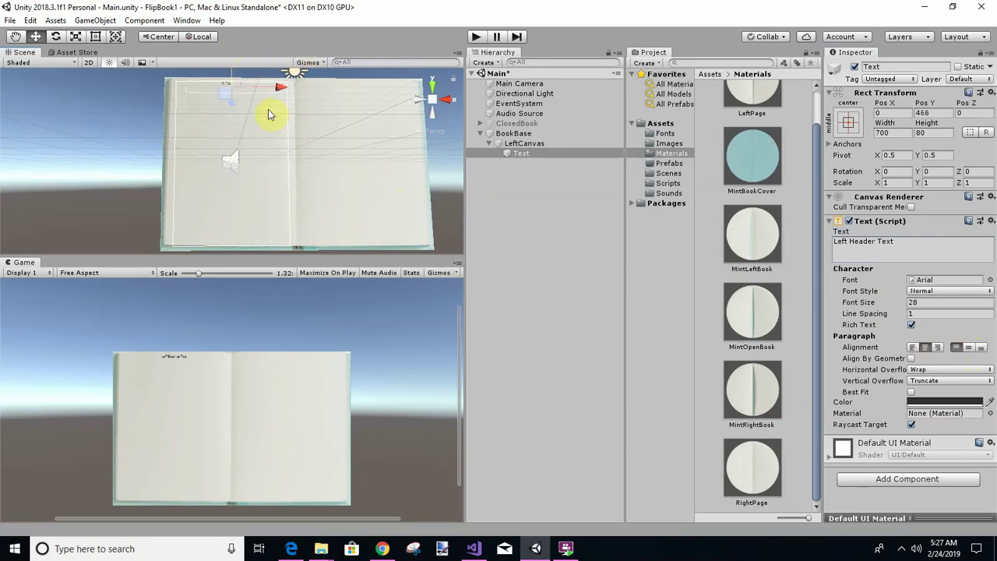
double_click(523, 154)
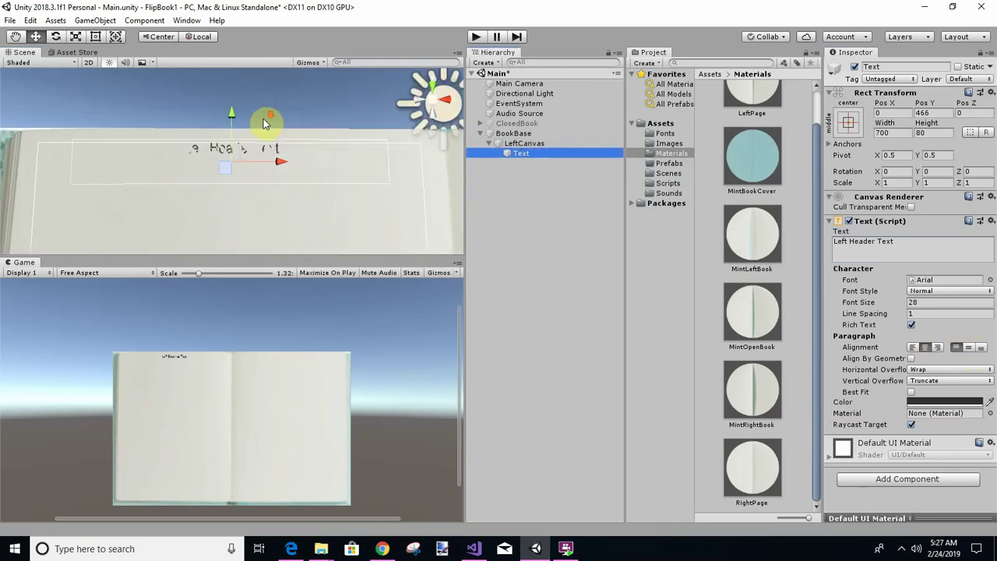
scroll(263, 118, down, 3)
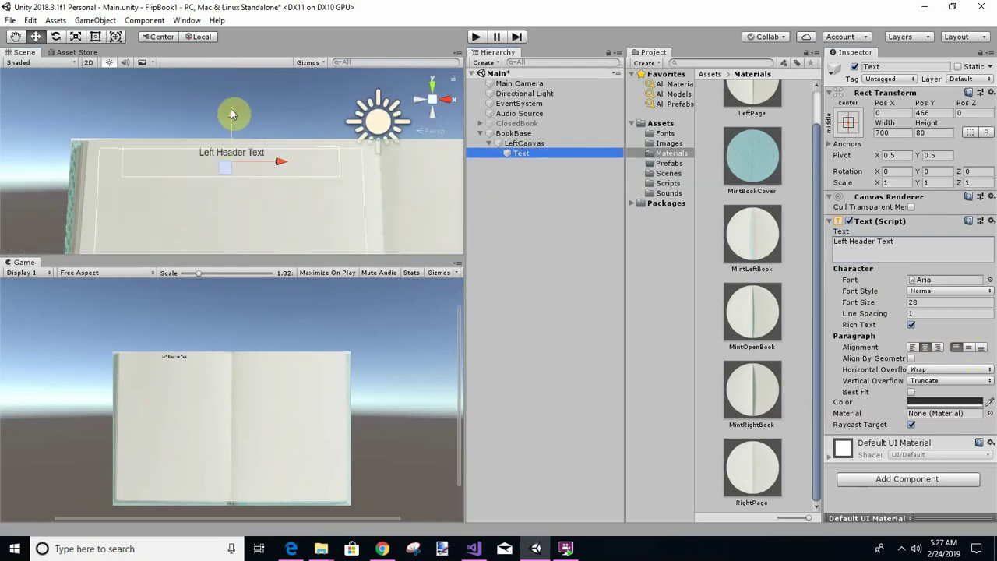
drag(231, 109, 233, 113)
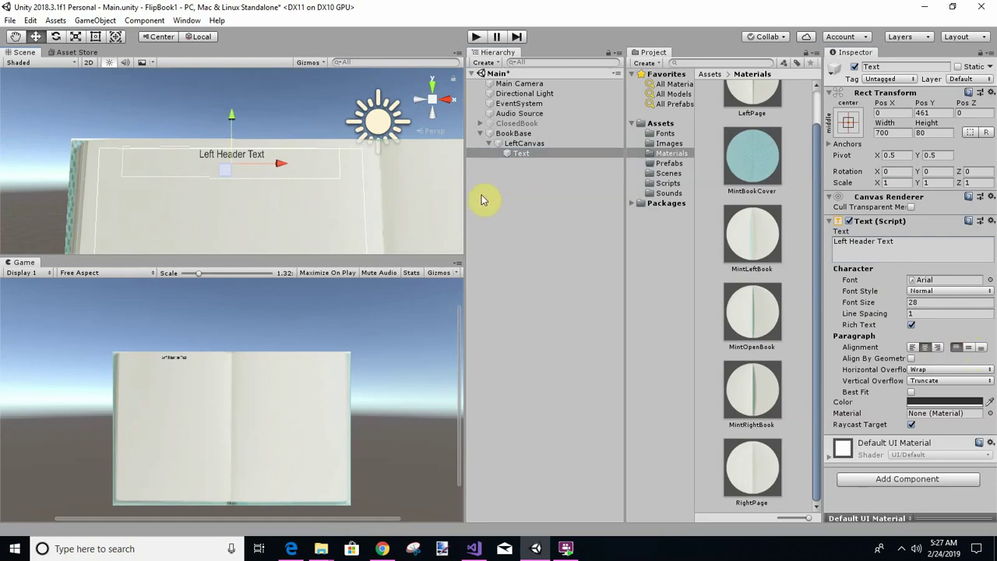
alt+drag(374, 151, 313, 207)
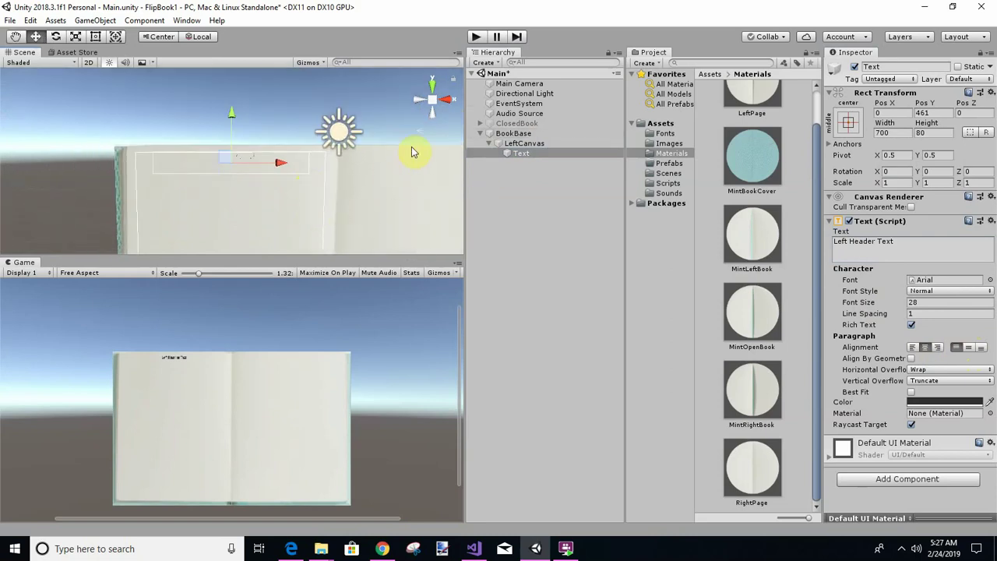
drag(508, 154, 514, 150)
double_click(514, 146)
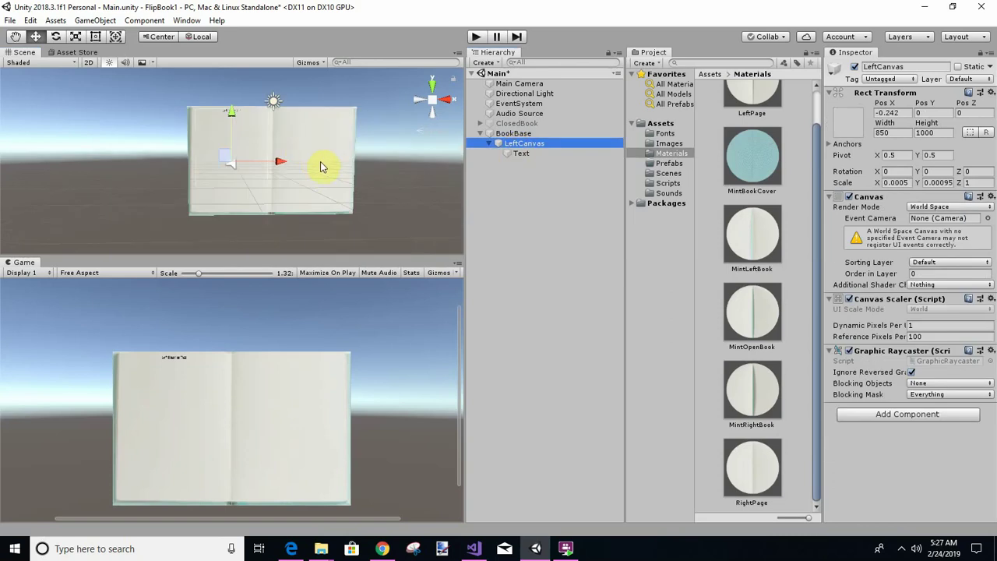
Rename the LeftCanvas Text object in the Hierarchy to HeaderText
click(519, 153)
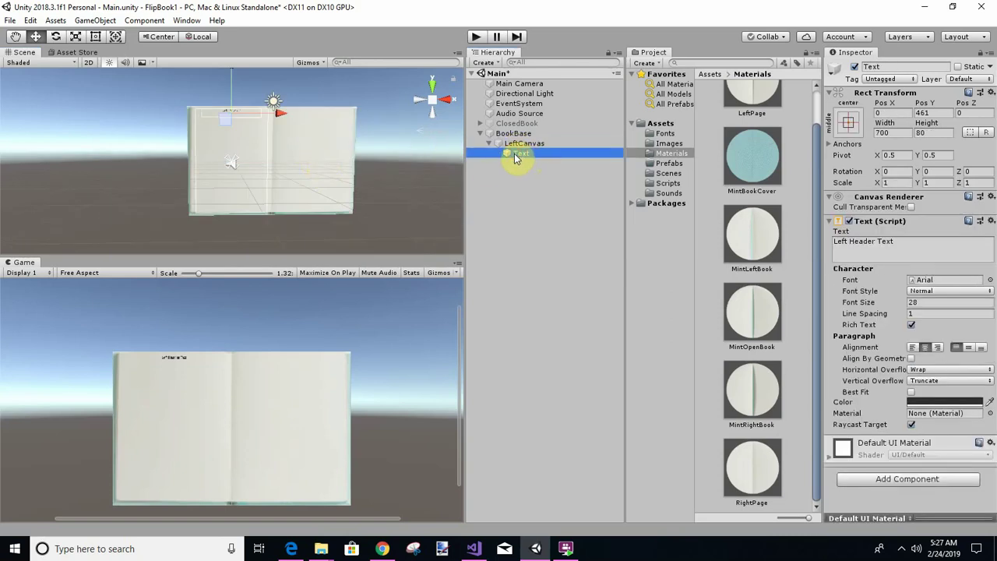
click(515, 155)
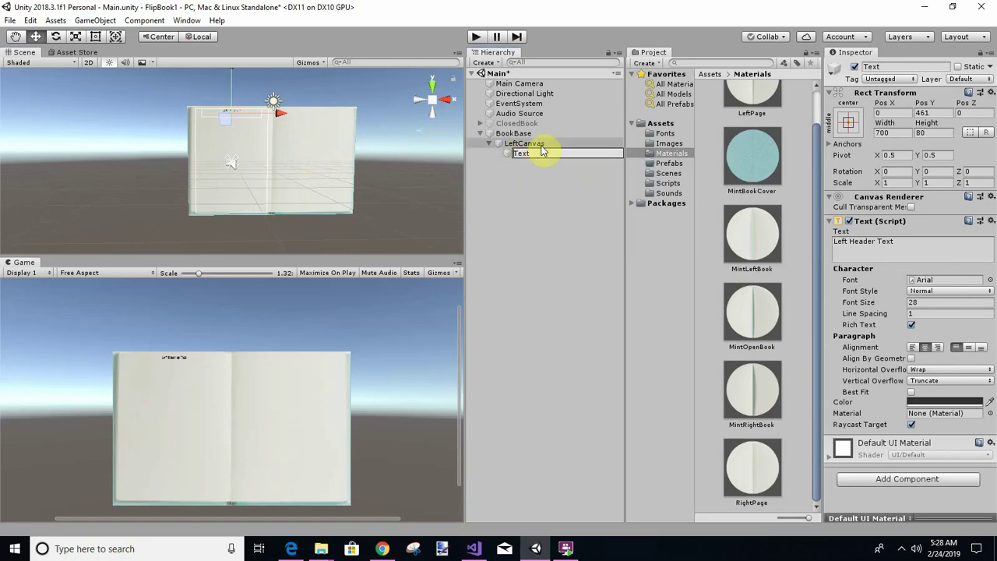
text(Header)
key(Return)
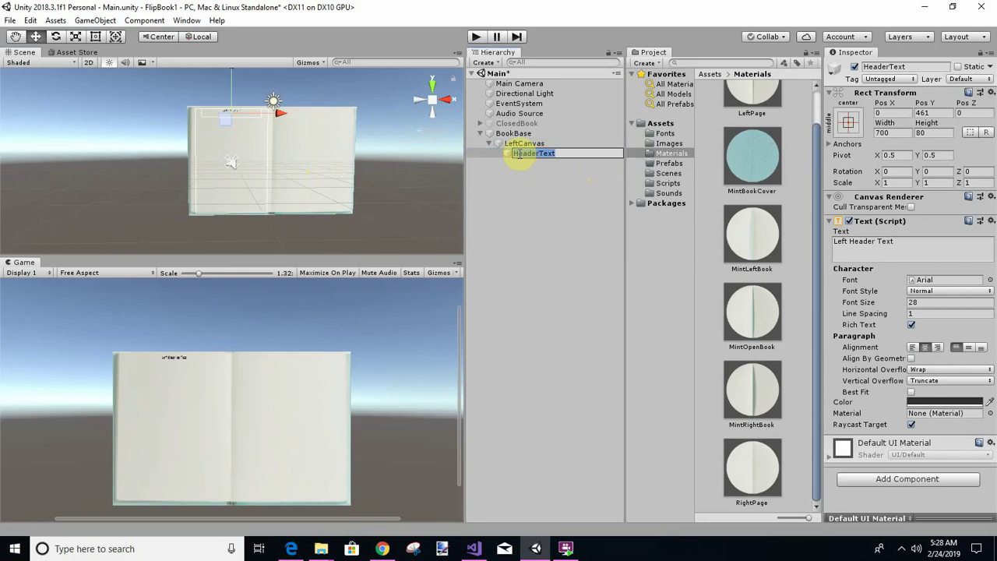
click(519, 194)
click(519, 154)
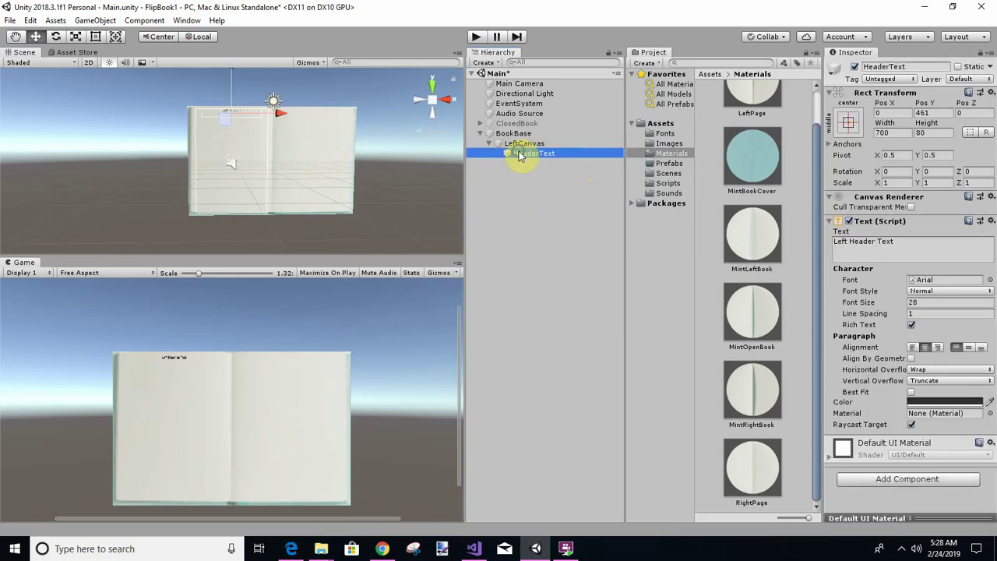
Duplicate HeaderText and move the copy down to Pos Y -449 near the page bottom
right_click(521, 154)
mouse_move(559, 338)
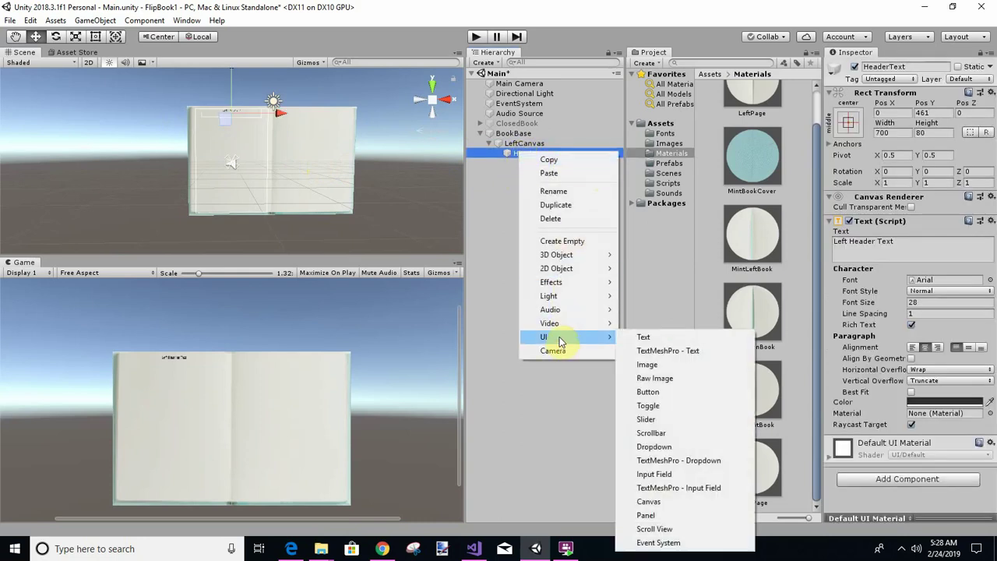
click(556, 204)
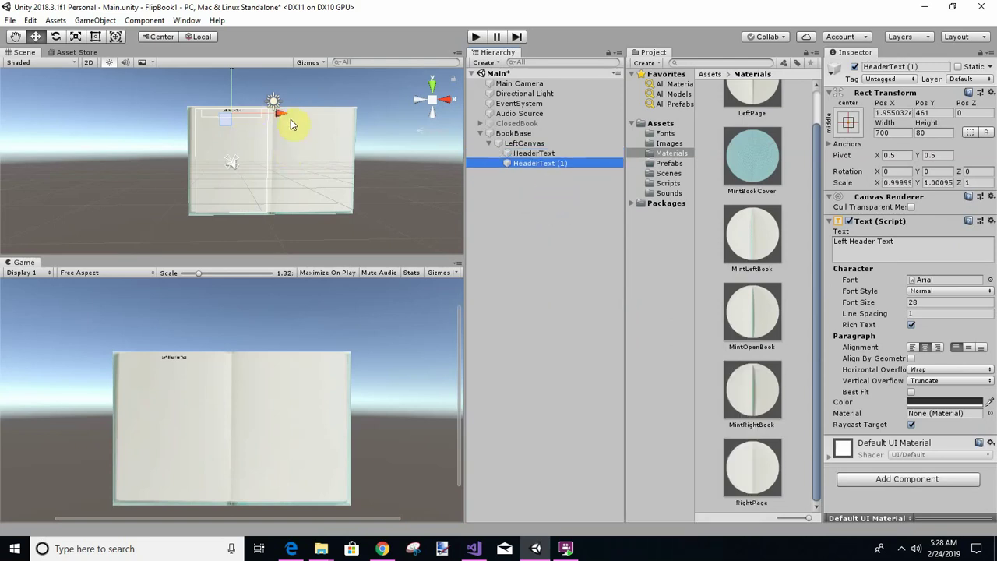
scroll(315, 114, down, 2)
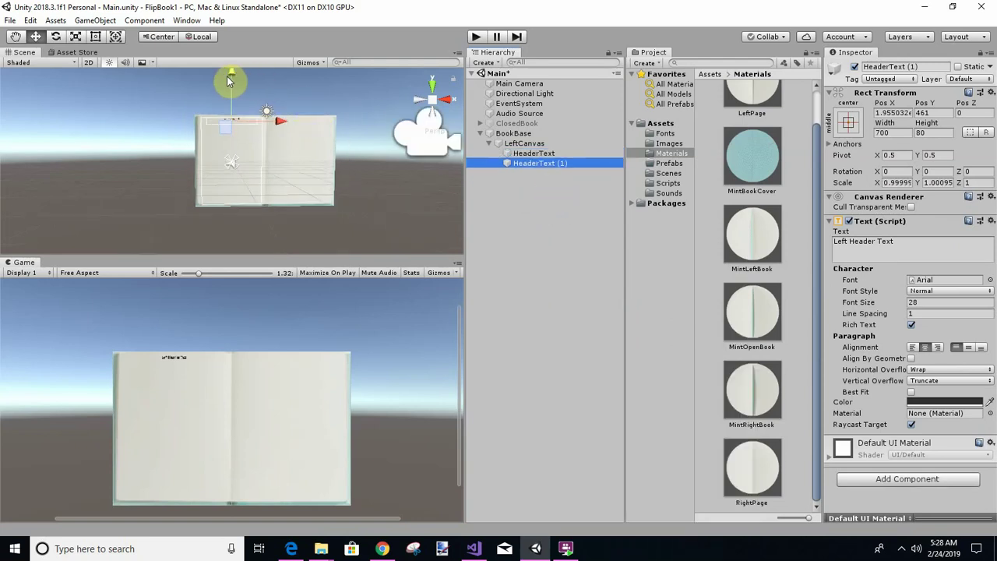
drag(231, 86, 222, 160)
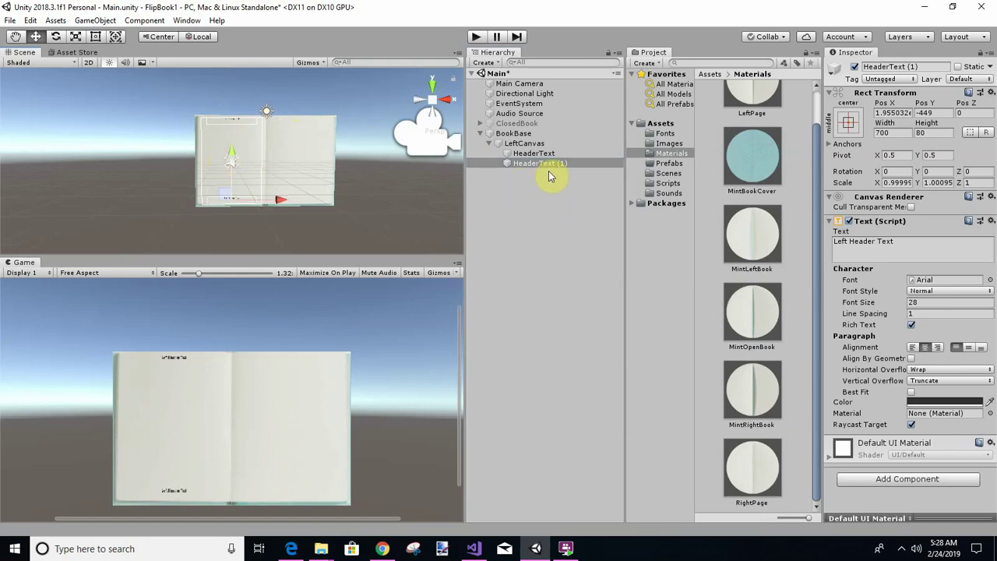
double_click(545, 166)
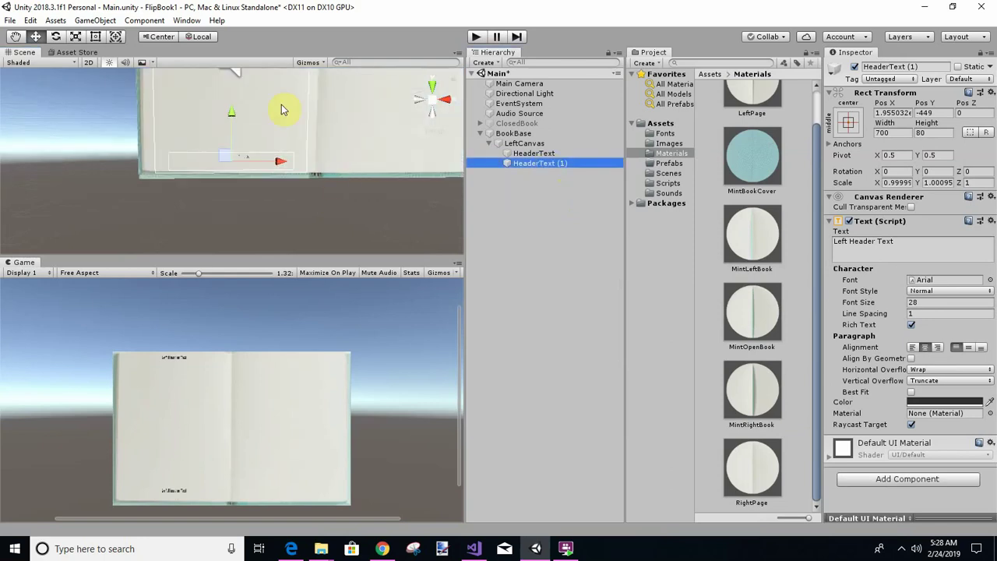
click(232, 115)
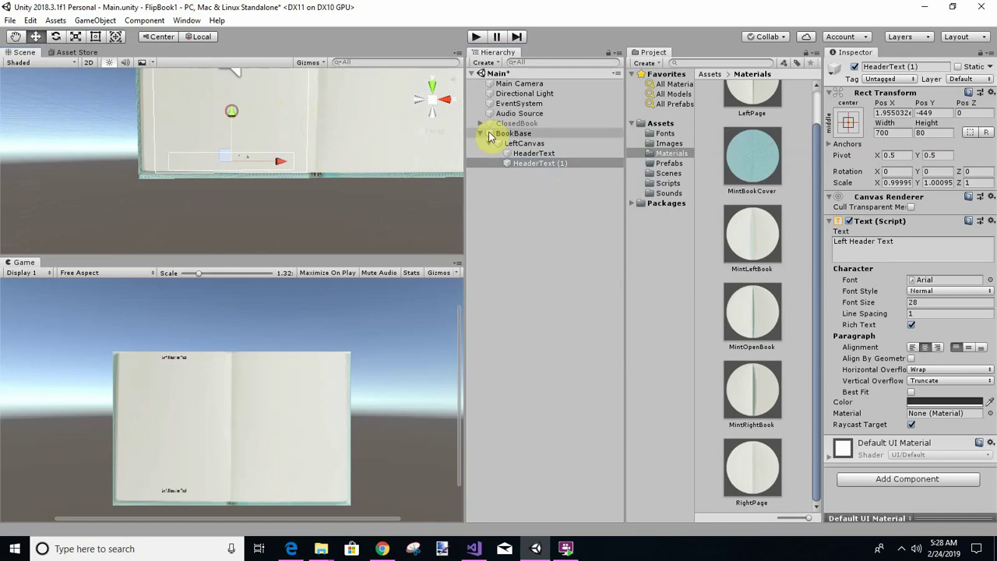
Rename the copied header object to FooterText1_1
click(571, 165)
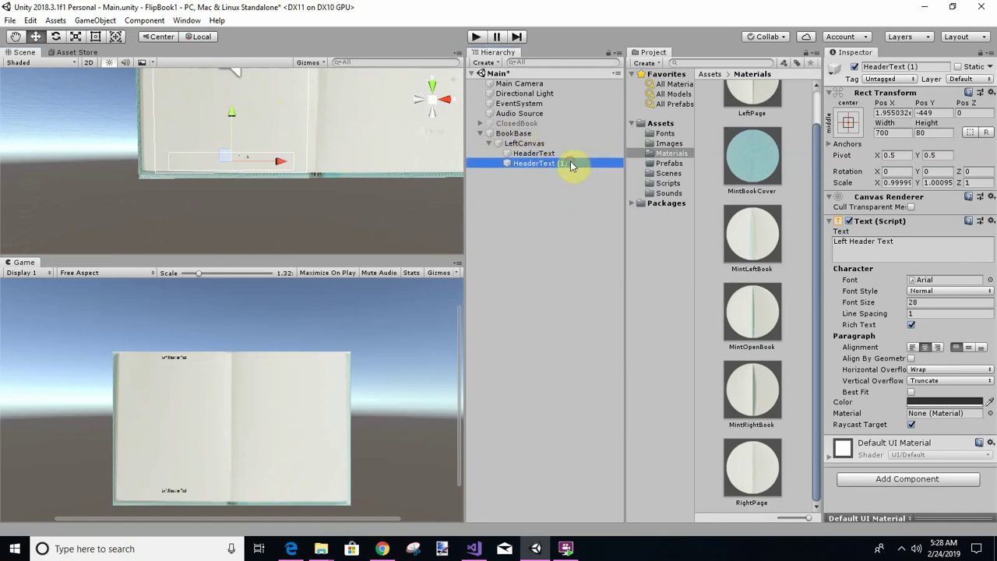
click(571, 164)
key(BackSpace)
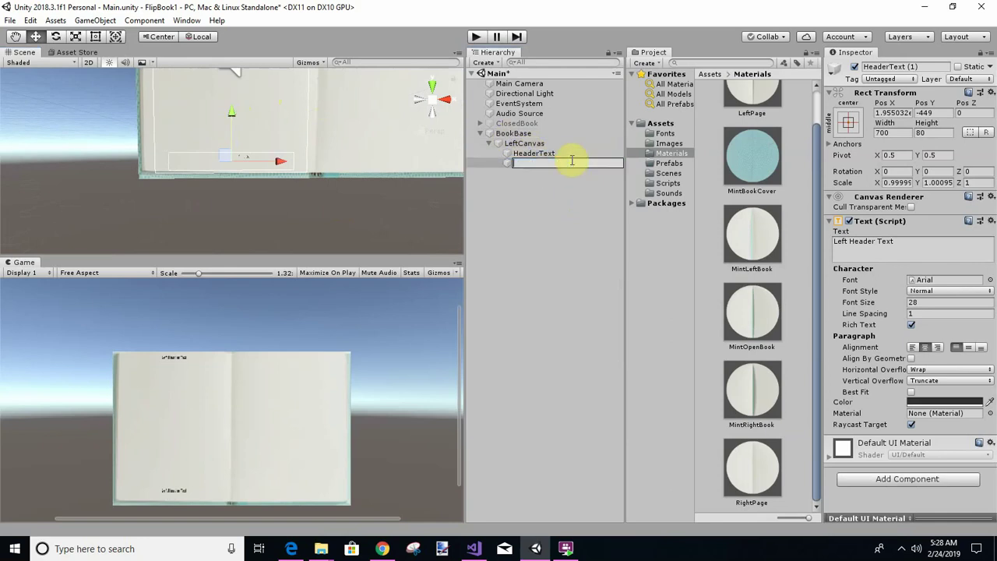
text(FooterText1_1)
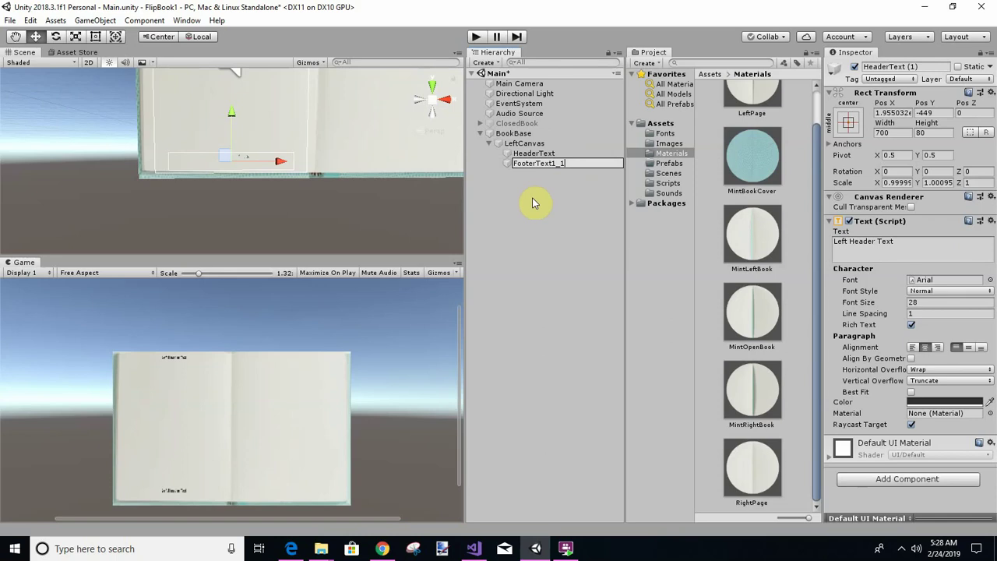
click(553, 267)
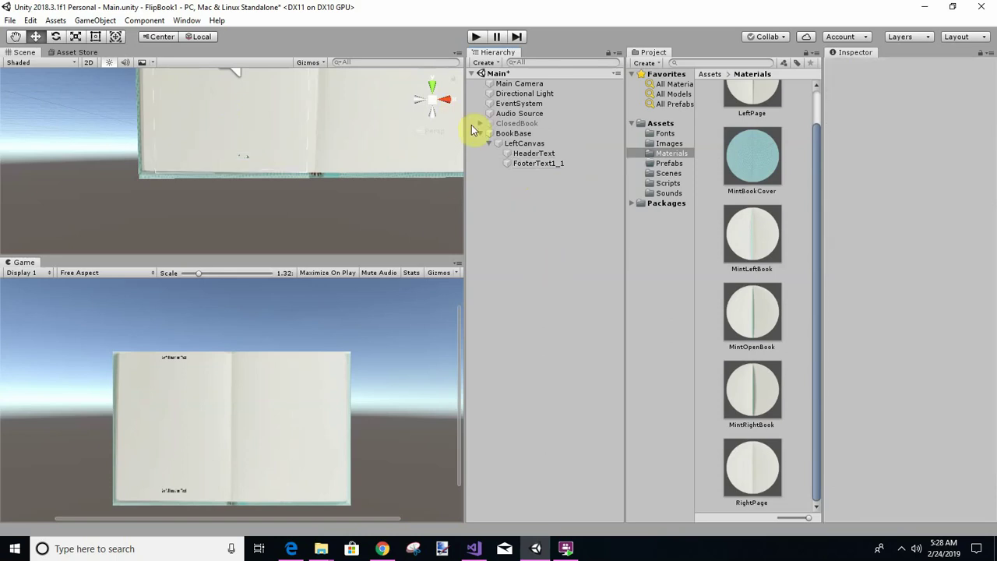
Set FooterText1_1's vertical paragraph alignment to bottom
click(535, 162)
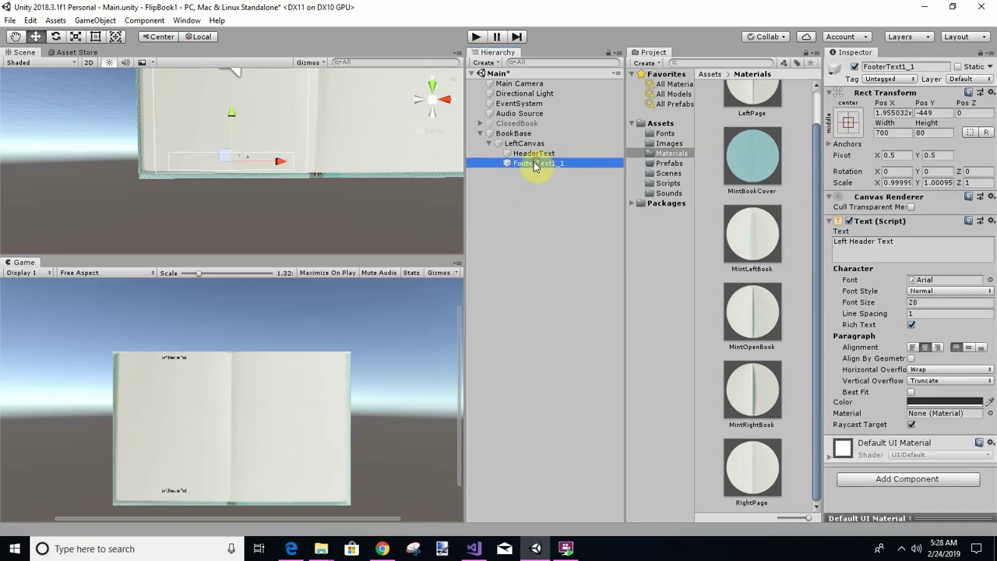
click(970, 347)
click(982, 348)
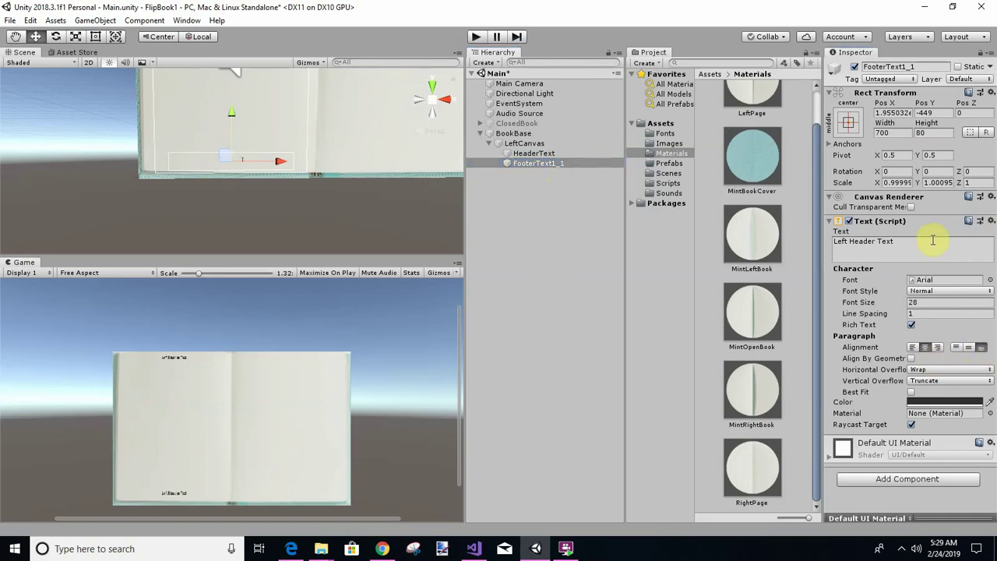
Change the footer's text to 'Left Footer Text'
click(872, 245)
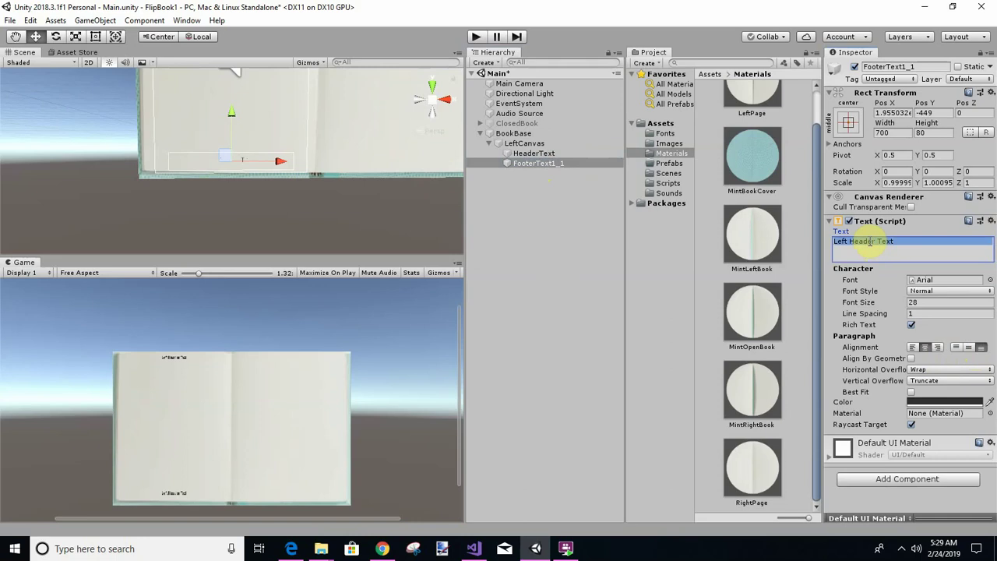
click(876, 243)
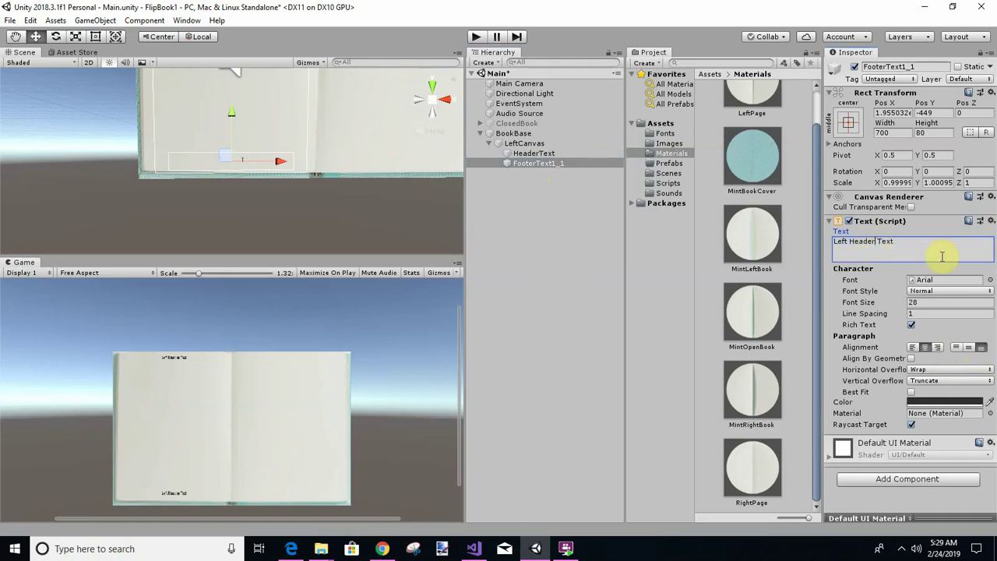
key(BackSpace)
key(BackSpace)
key(BackSpace)
key(BackSpace)
key(BackSpace)
key(BackSpace)
text(Footer)
click(942, 257)
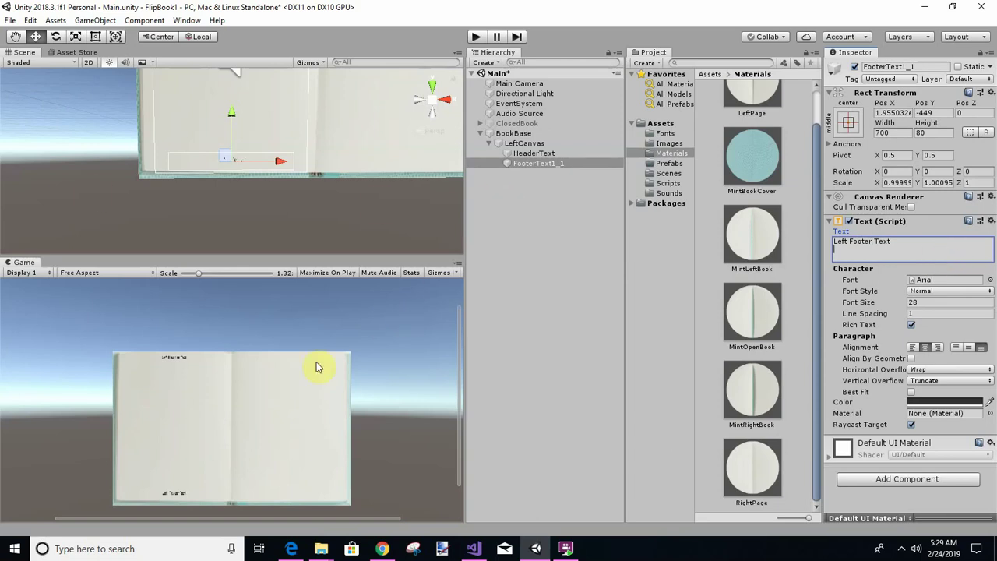
Duplicate FooterText1_1 and rename the copy BodyText1_1
right_click(514, 159)
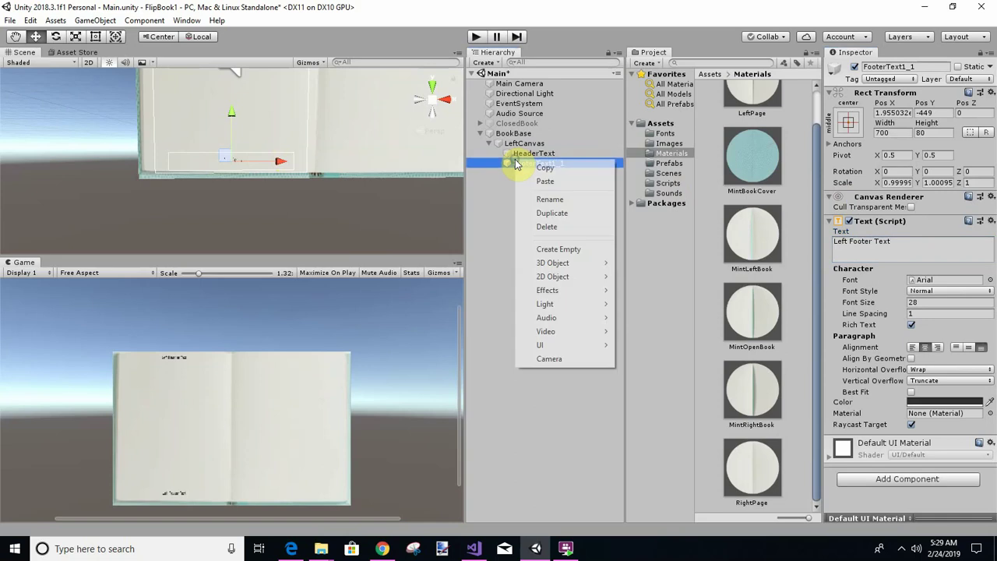
click(551, 213)
click(563, 172)
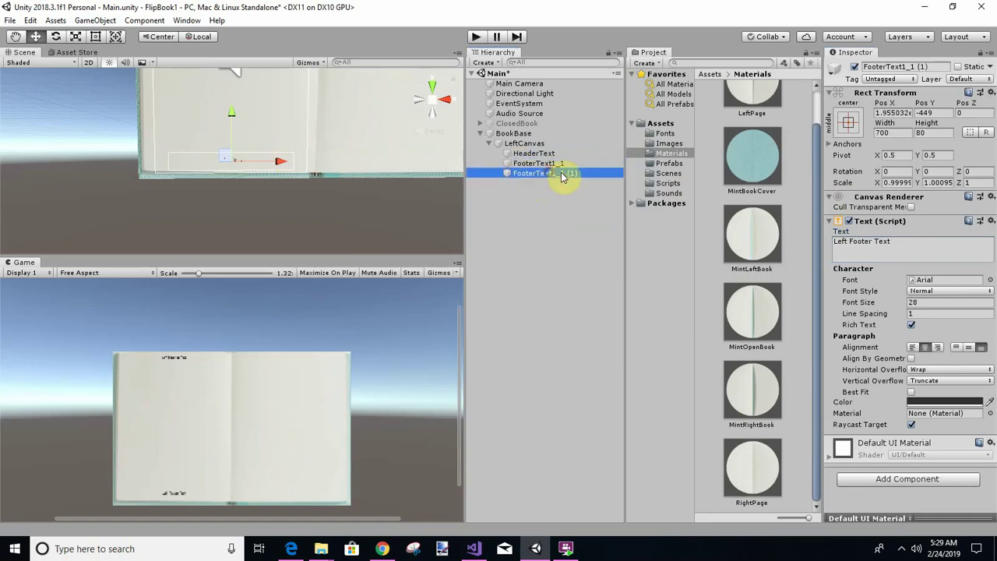
click(582, 173)
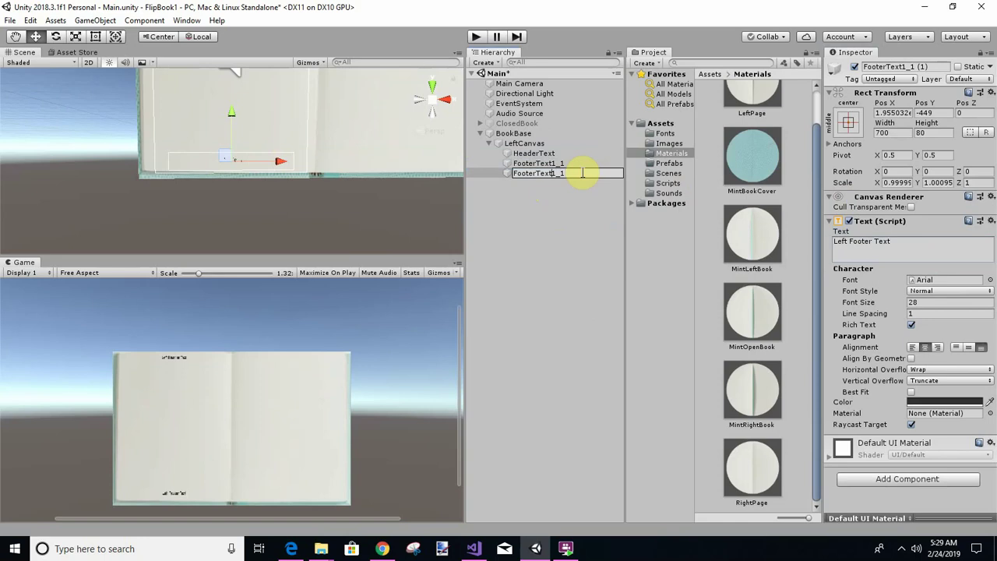
key(BackSpace)
key(BackSpace)
key(BackSpace)
key(BackSpace)
key(BackSpace)
key(BackSpace)
text(Body)
key(Return)
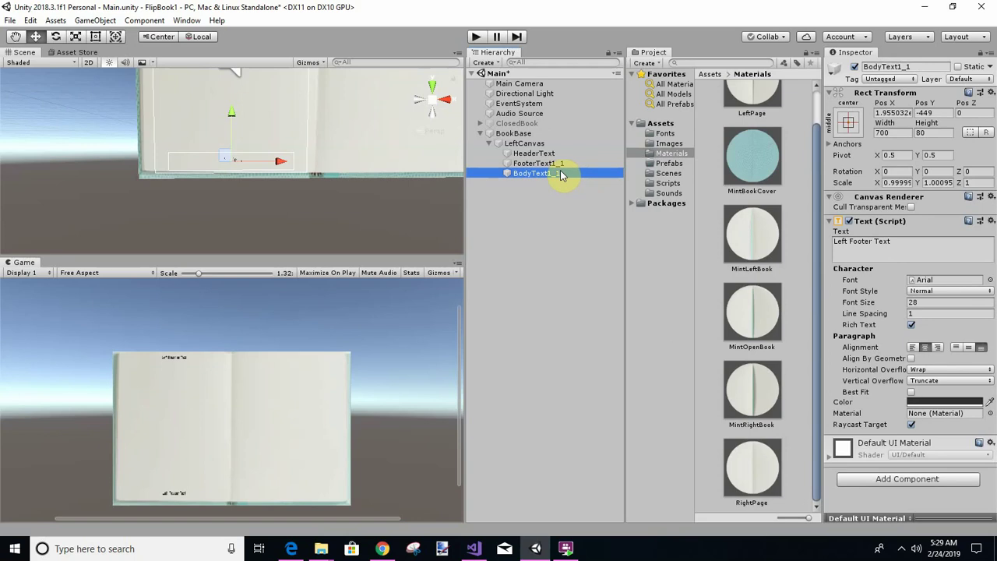
click(561, 172)
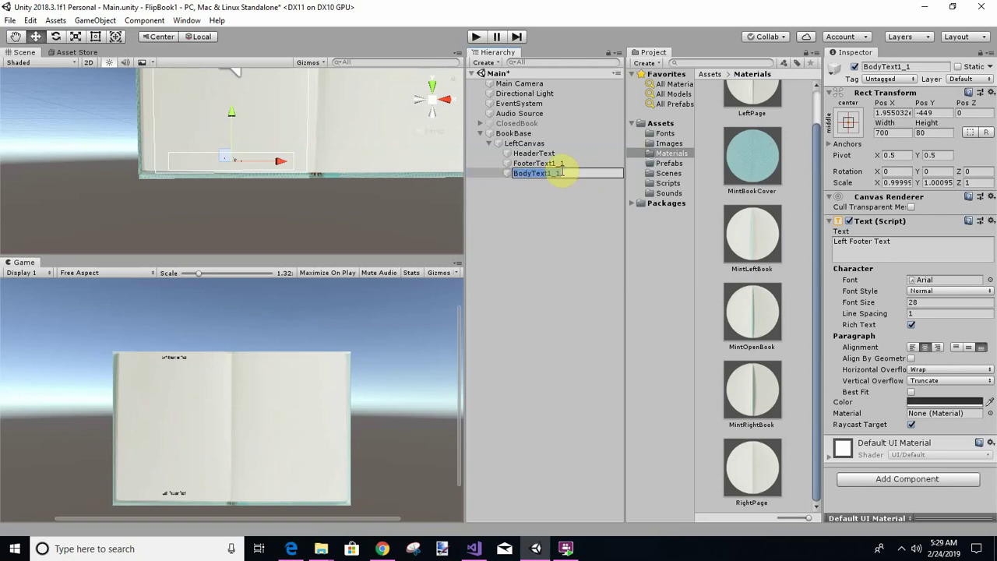
key(Return)
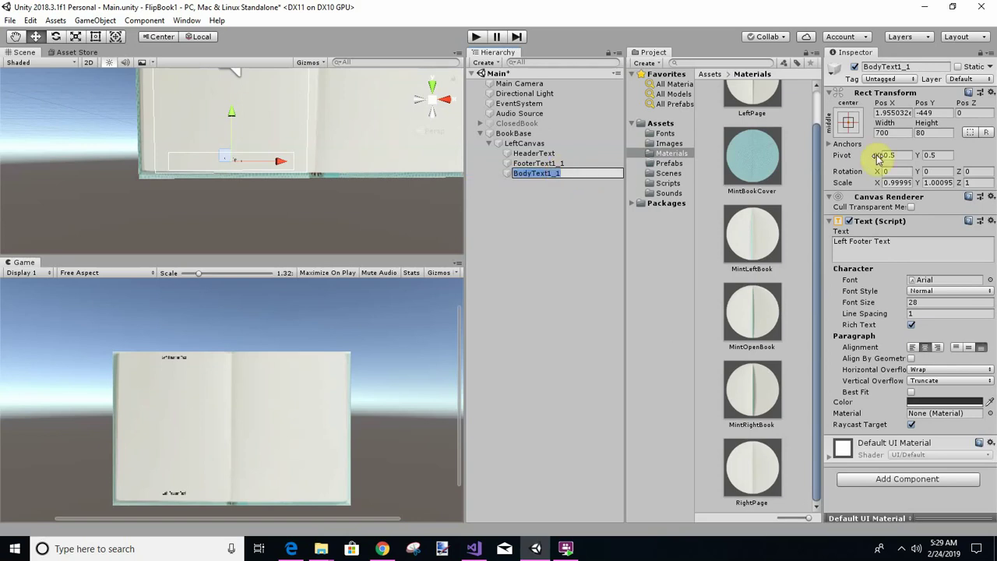
Set BodyText1_1's height to 800 and raise it to Pos Y 15 on the left page
click(931, 133)
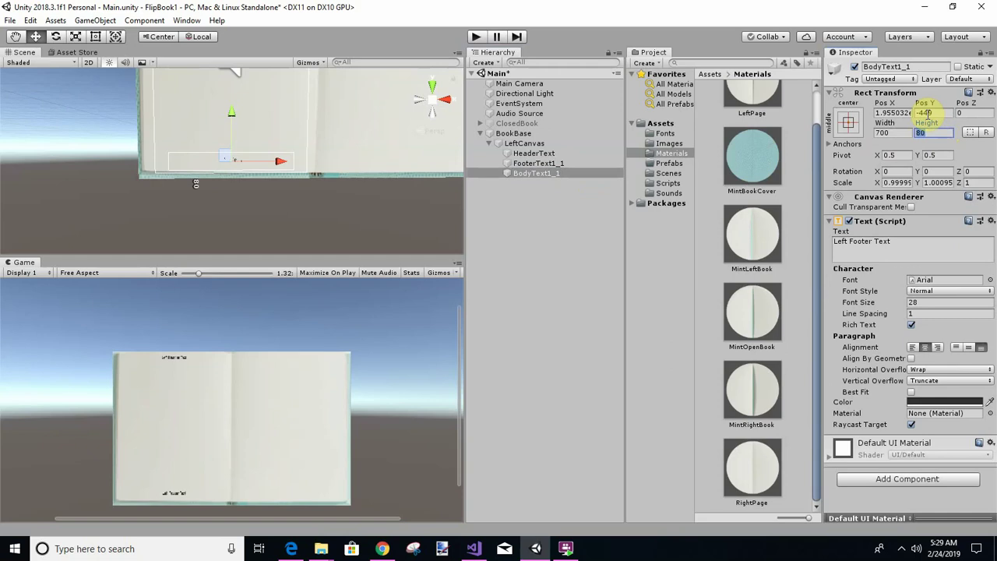
text(800)
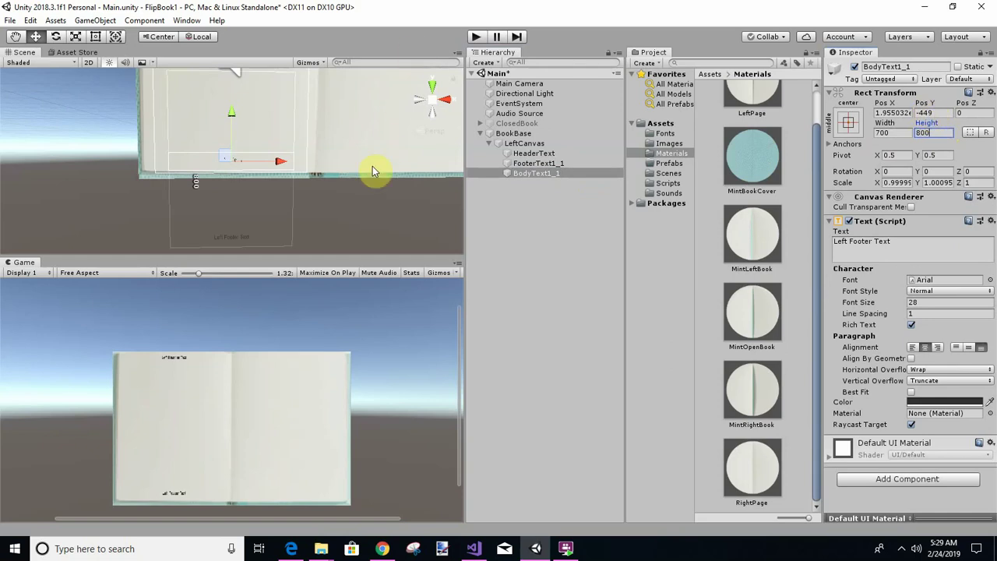
click(539, 174)
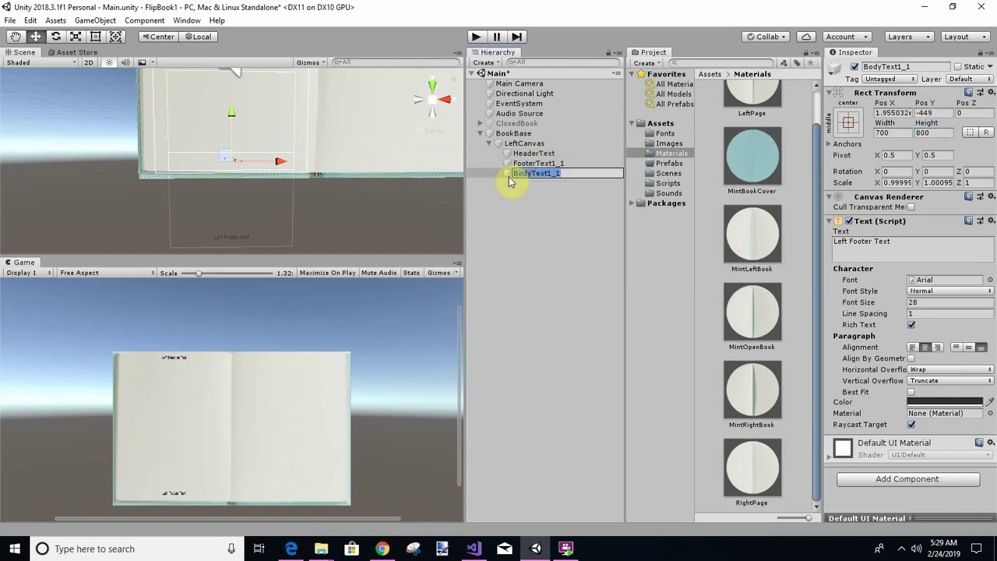
double_click(516, 176)
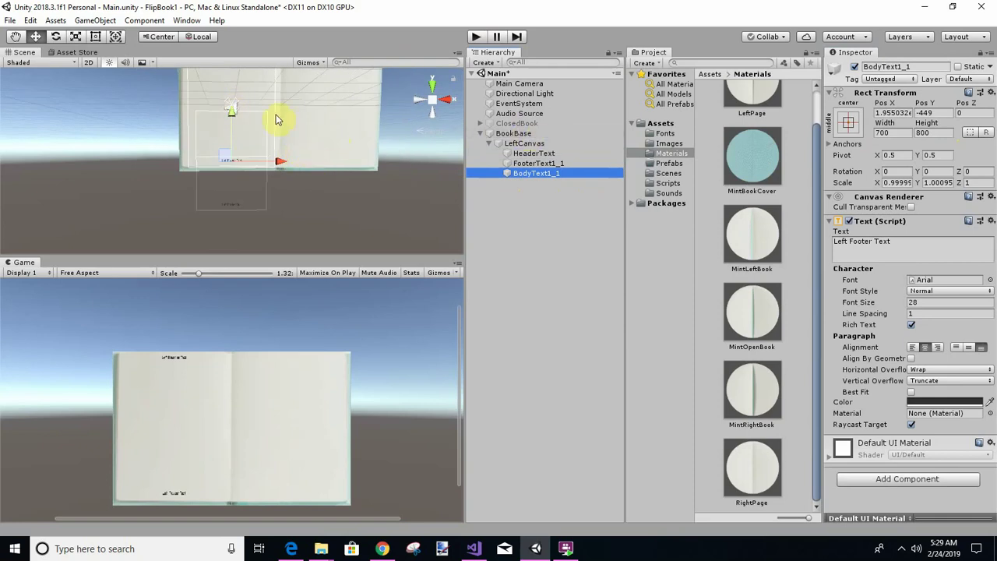
drag(228, 115, 230, 60)
double_click(545, 173)
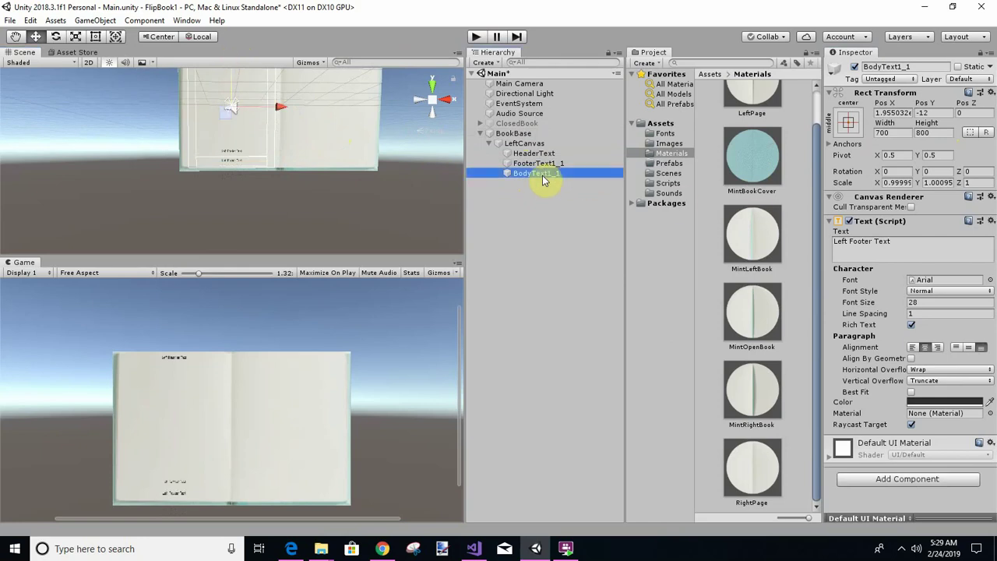
scroll(364, 193, up, 2)
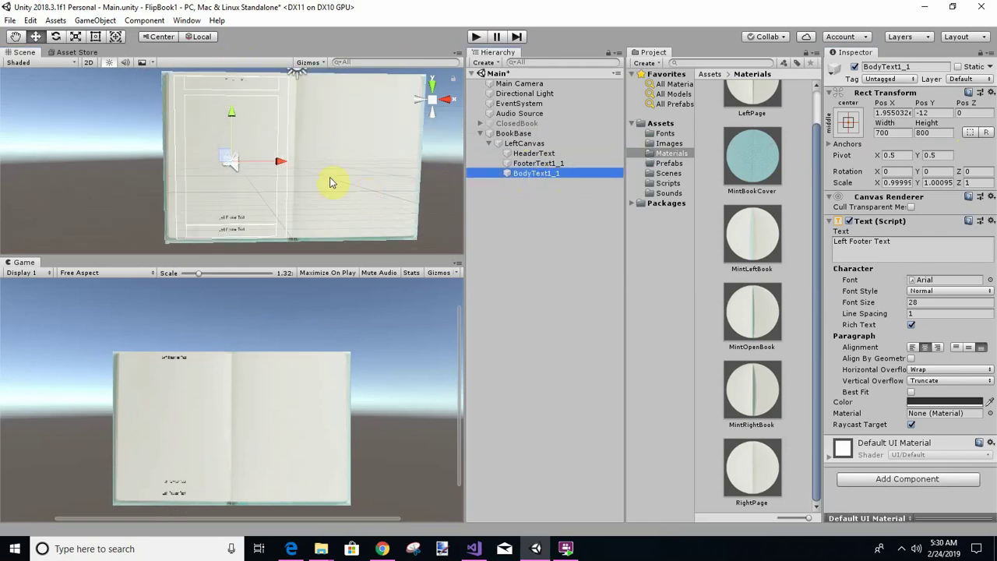
click(234, 117)
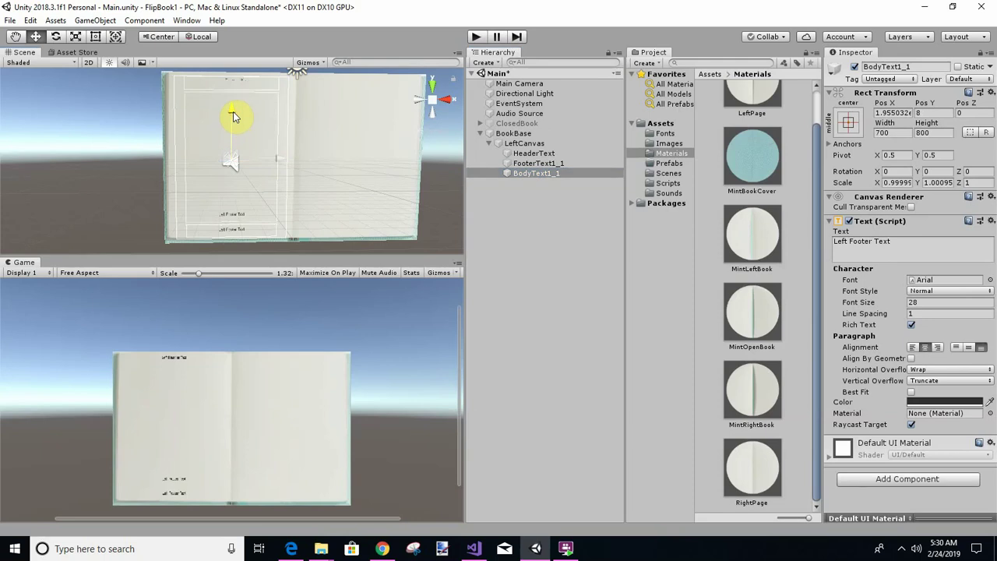
drag(233, 118, 234, 115)
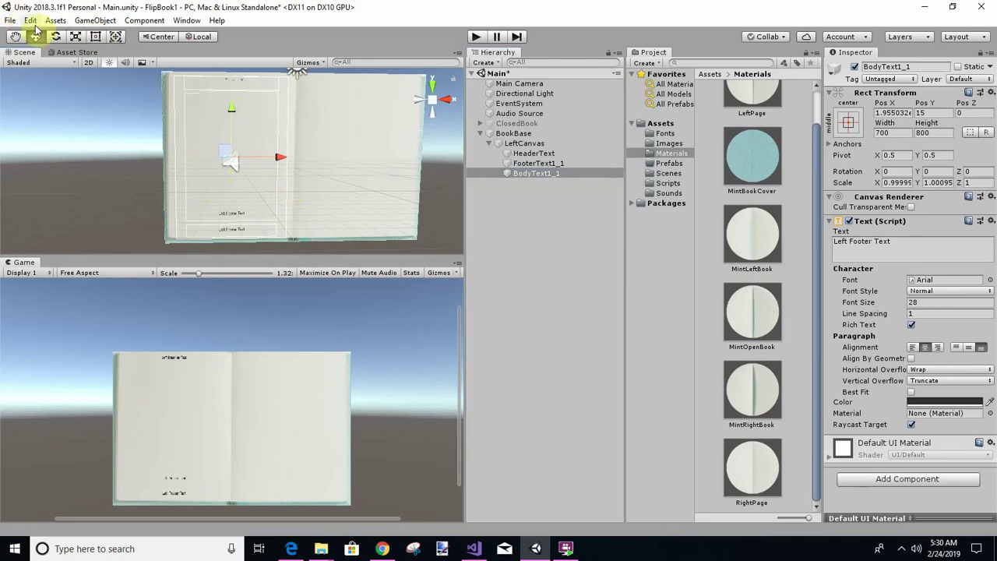
Save the scene with File > Save
click(10, 20)
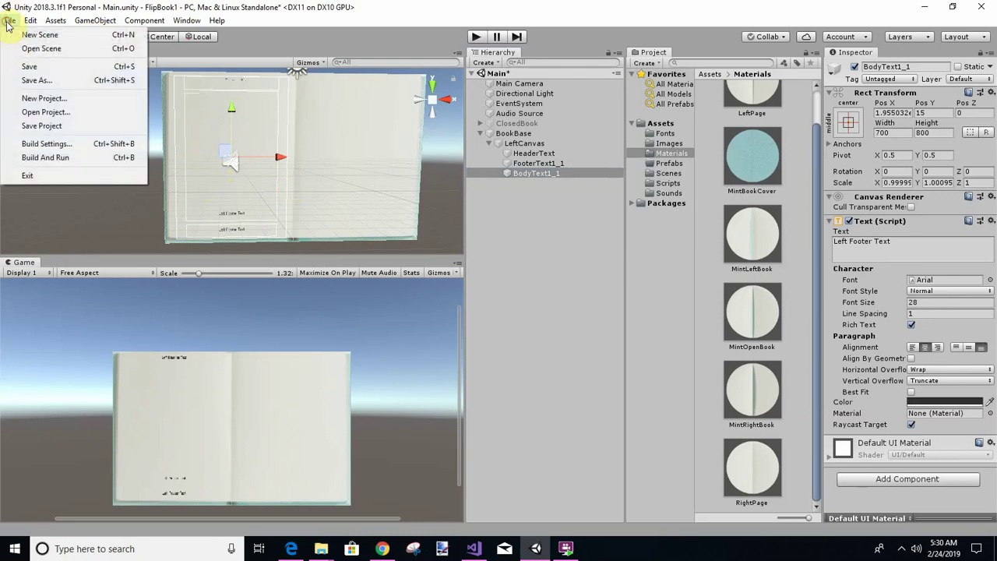
click(24, 69)
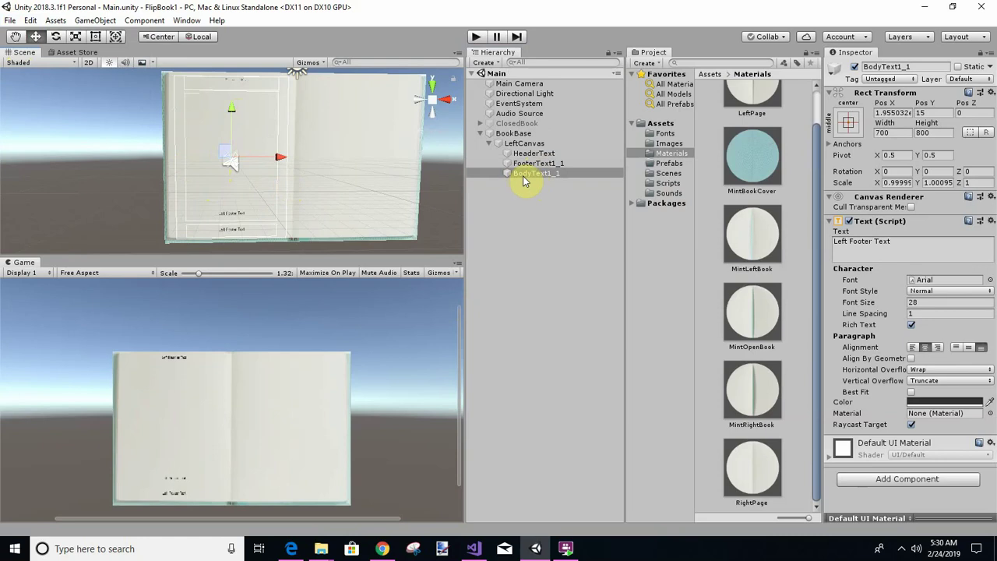
drag(524, 182, 528, 145)
Add a UI Button under LeftCanvas, rename it PrevButton, and select its Text child
right_click(527, 145)
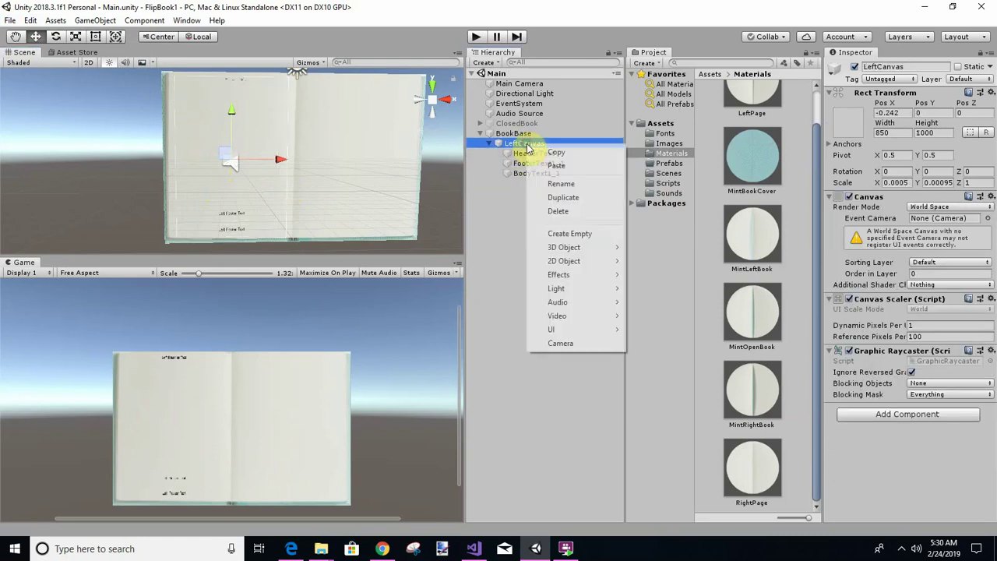
mouse_move(573, 330)
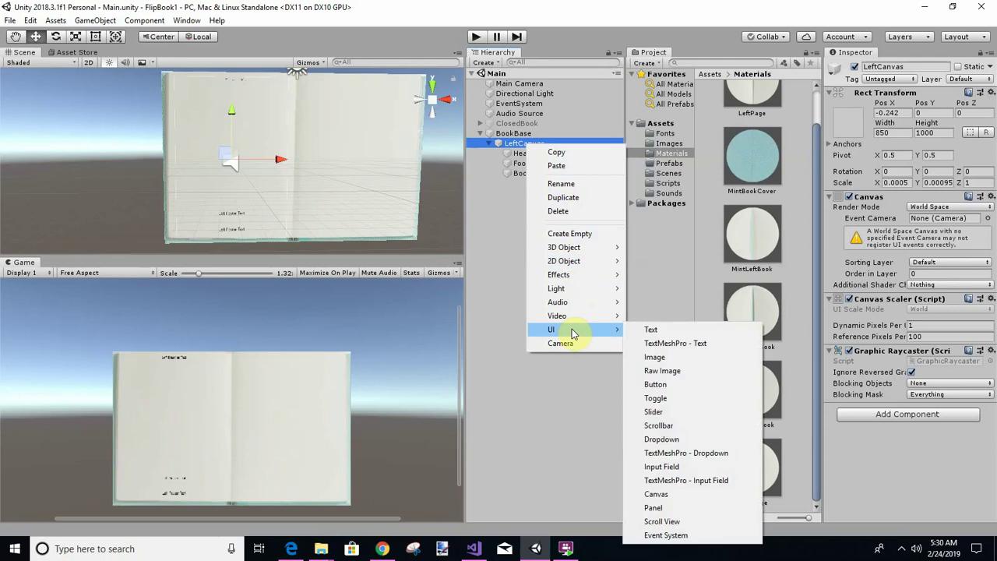
click(668, 384)
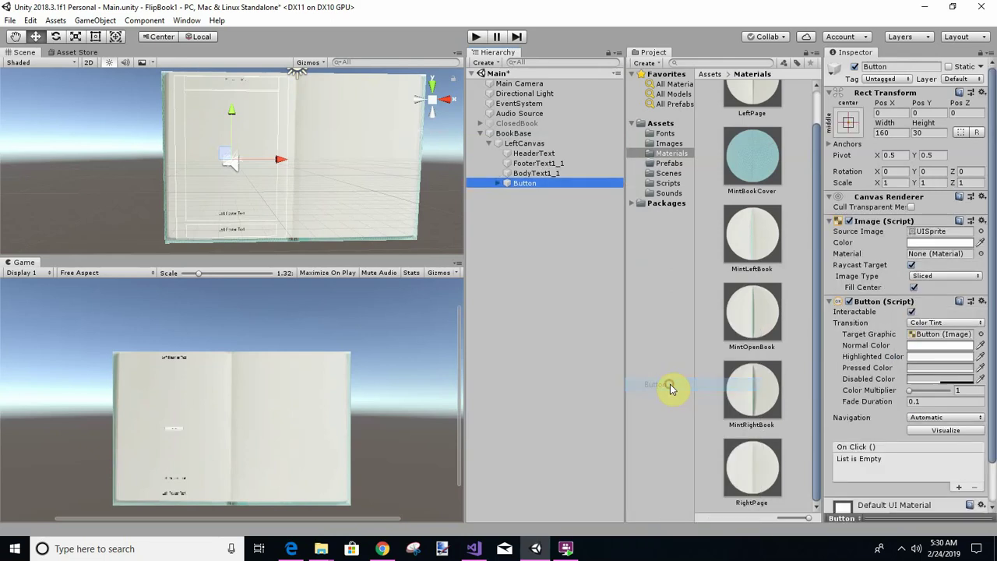
click(518, 182)
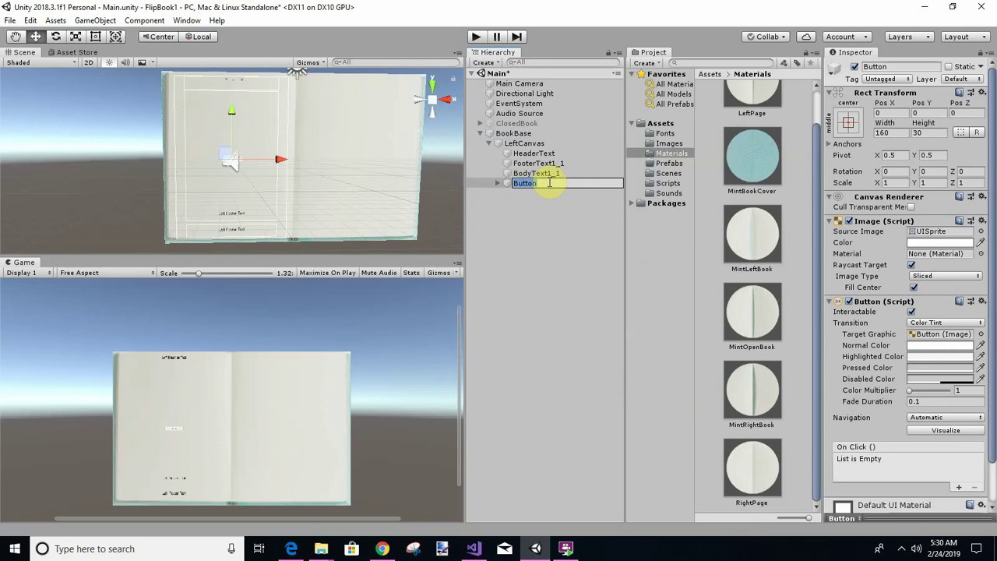
click(545, 181)
key(Return)
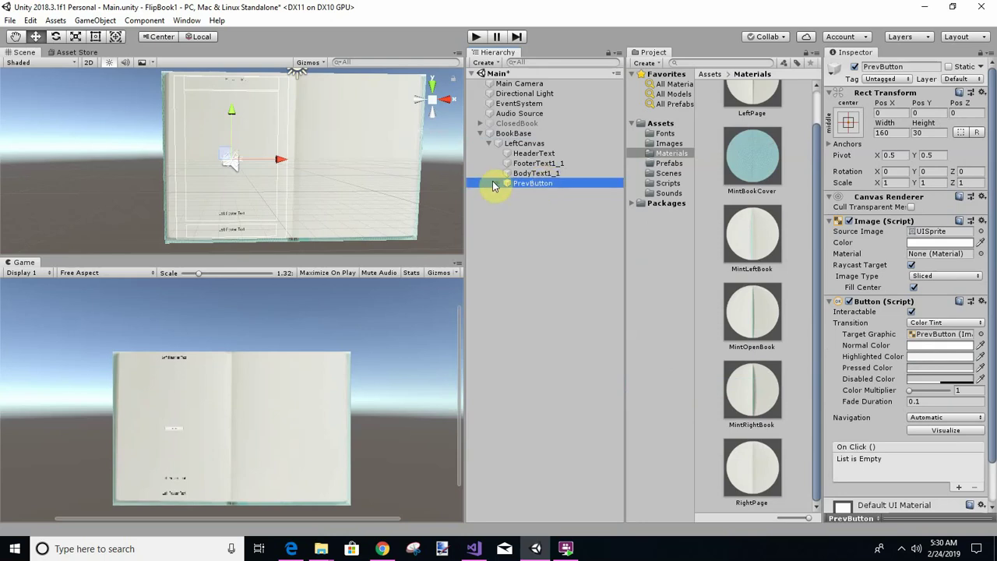
click(507, 184)
click(531, 198)
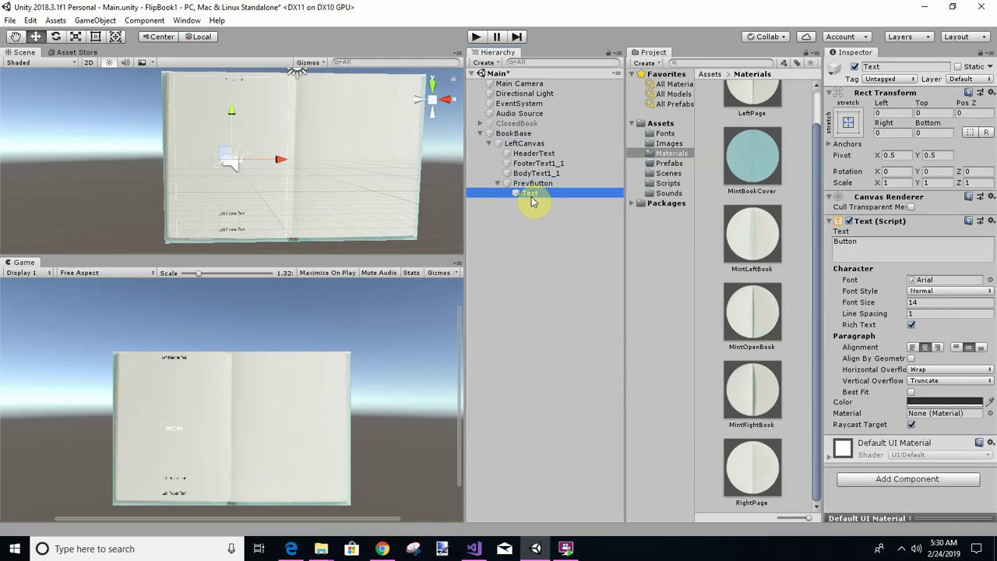
Set PrevButton's label to a bold '<' at font size 28
click(863, 242)
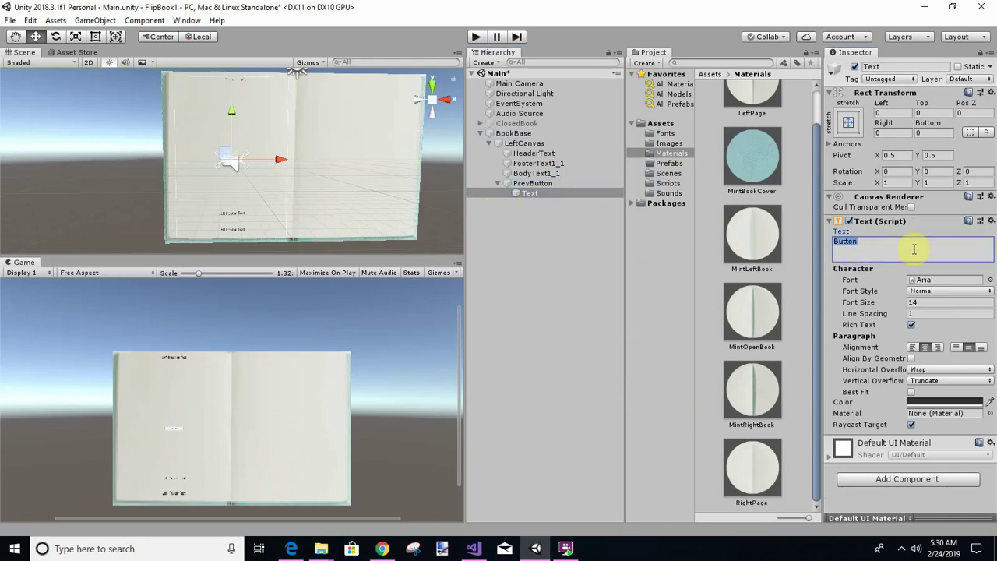
text(<)
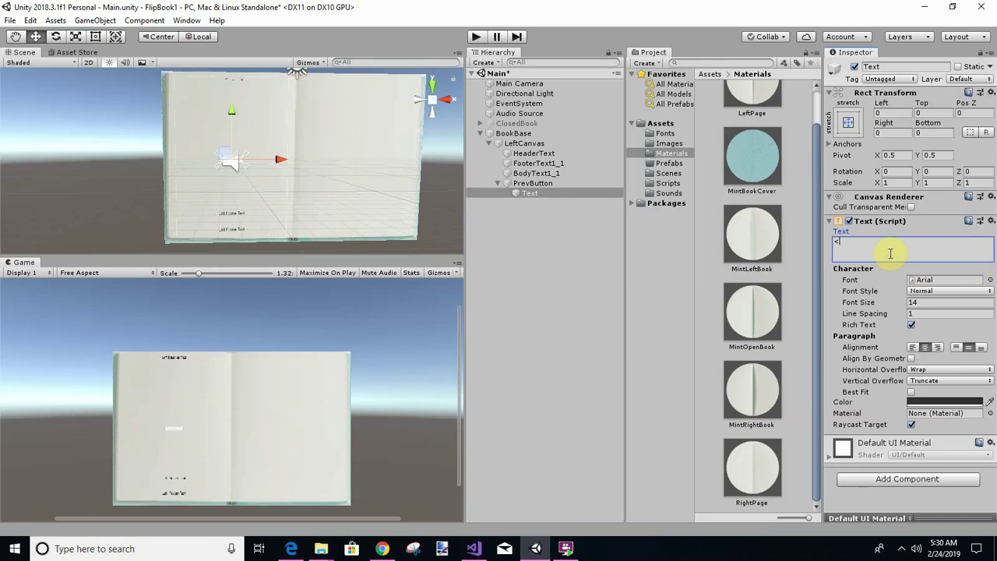
click(990, 291)
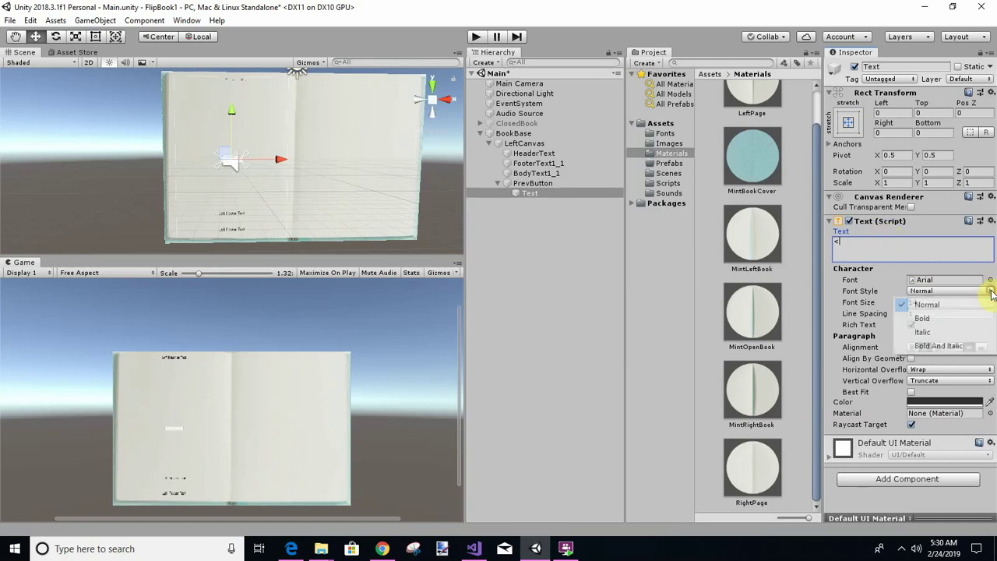
click(919, 319)
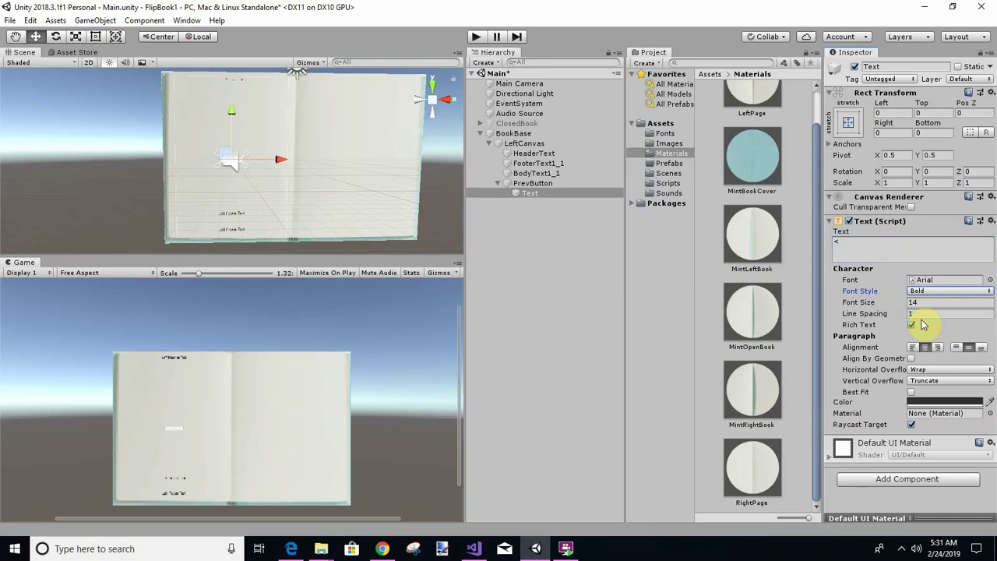
click(924, 303)
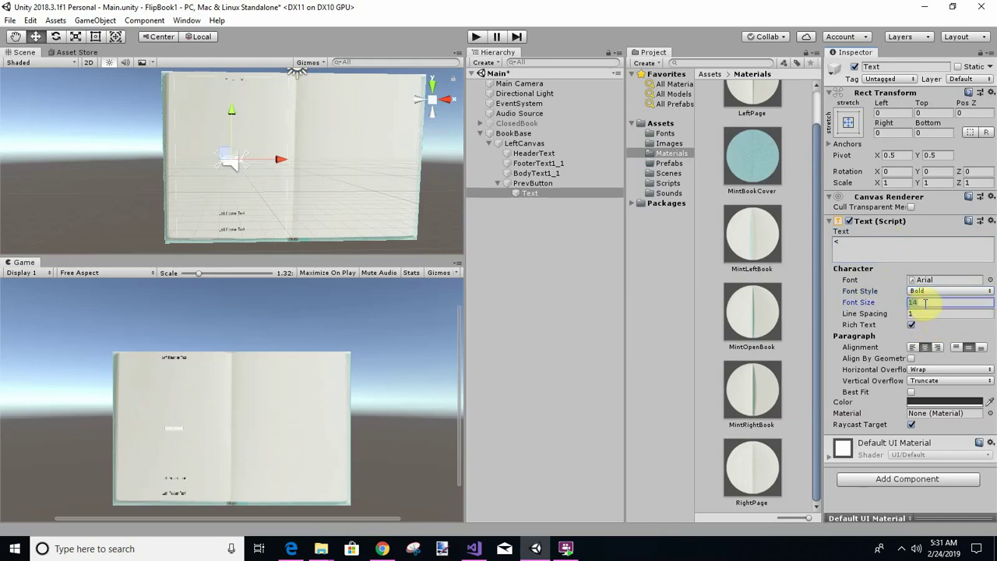
text(28)
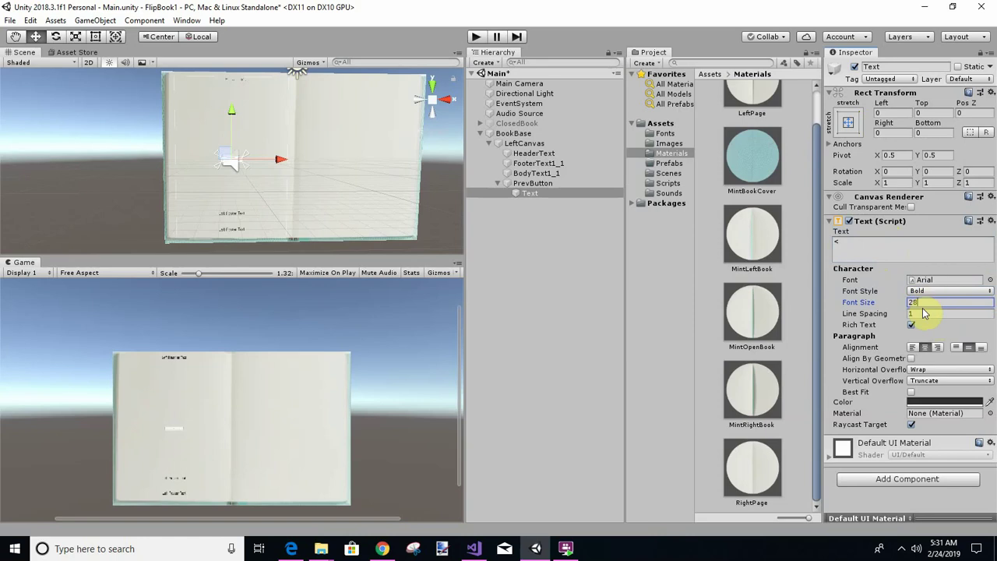
Centre the '<' label's alignment and shift it left on the page
click(912, 348)
click(974, 349)
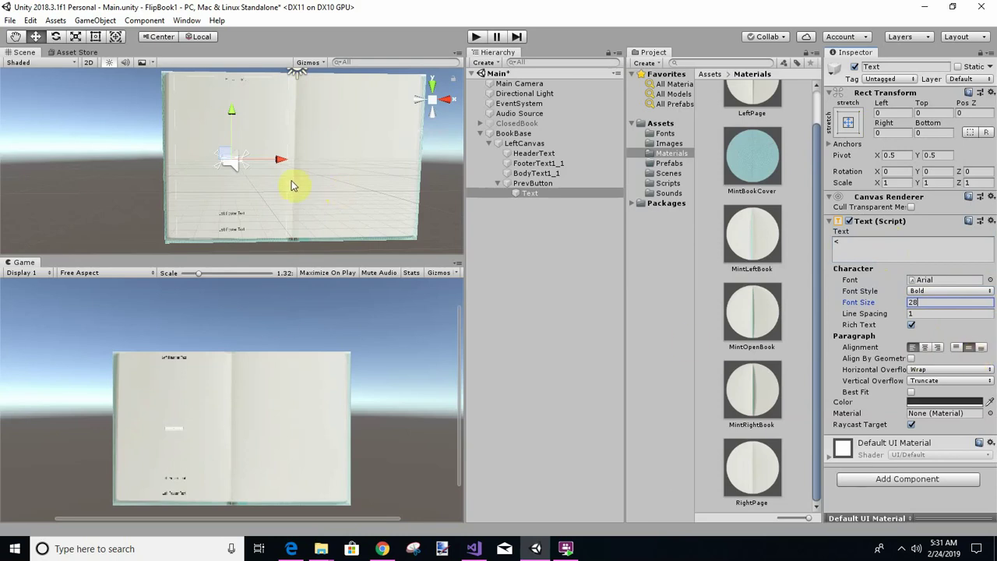
drag(282, 163, 238, 162)
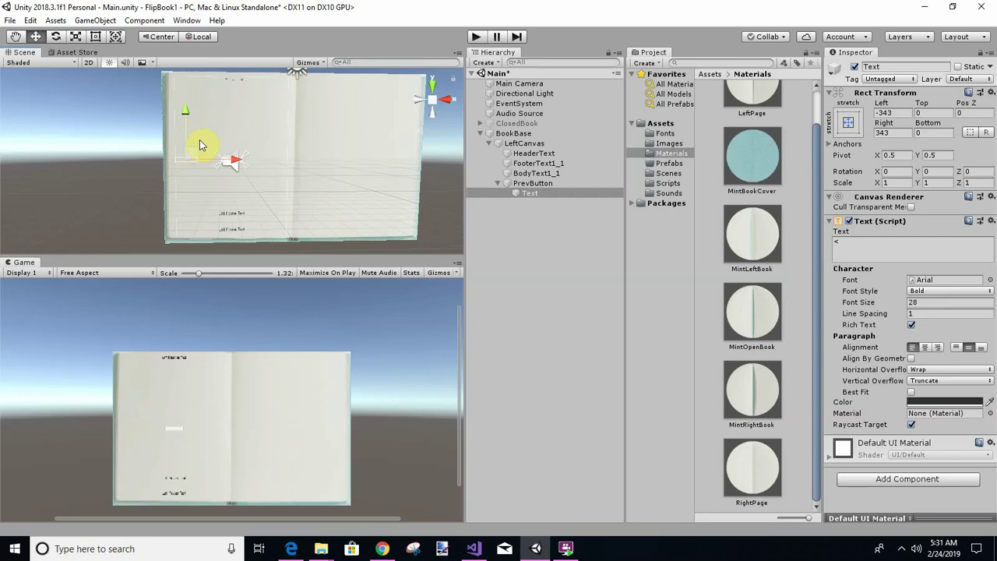
double_click(526, 183)
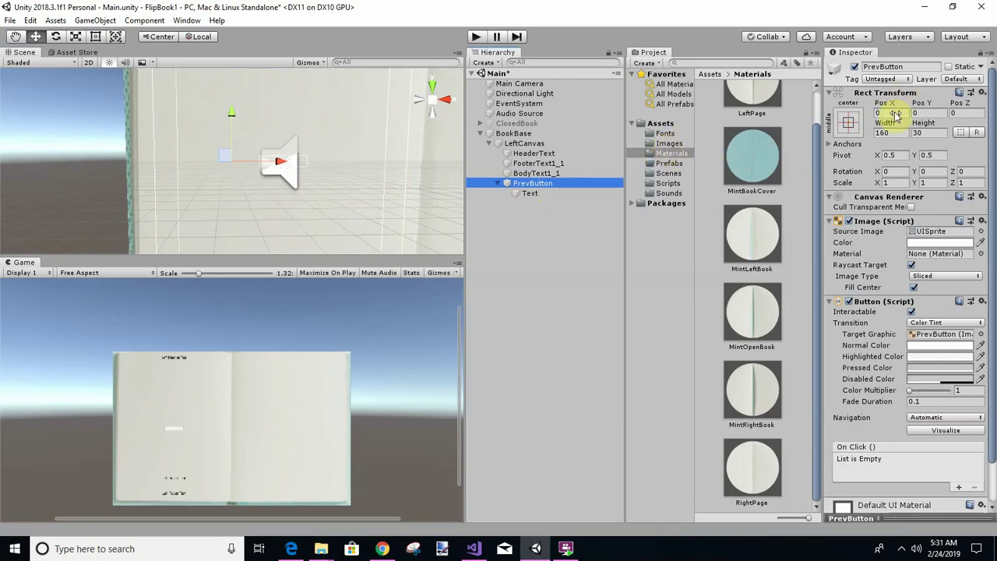
Try a button height of 100, then undo it back to 30
click(938, 132)
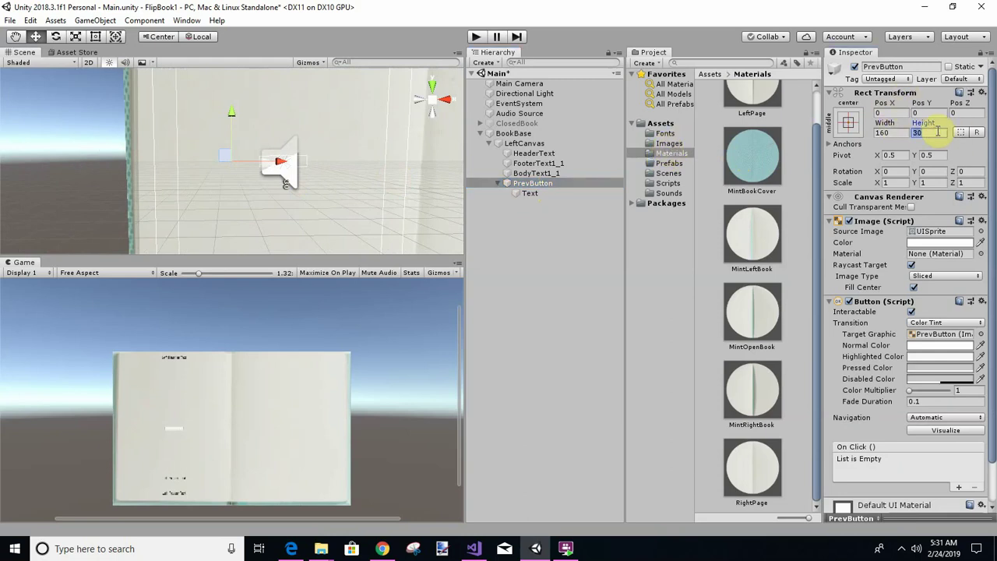
text(100)
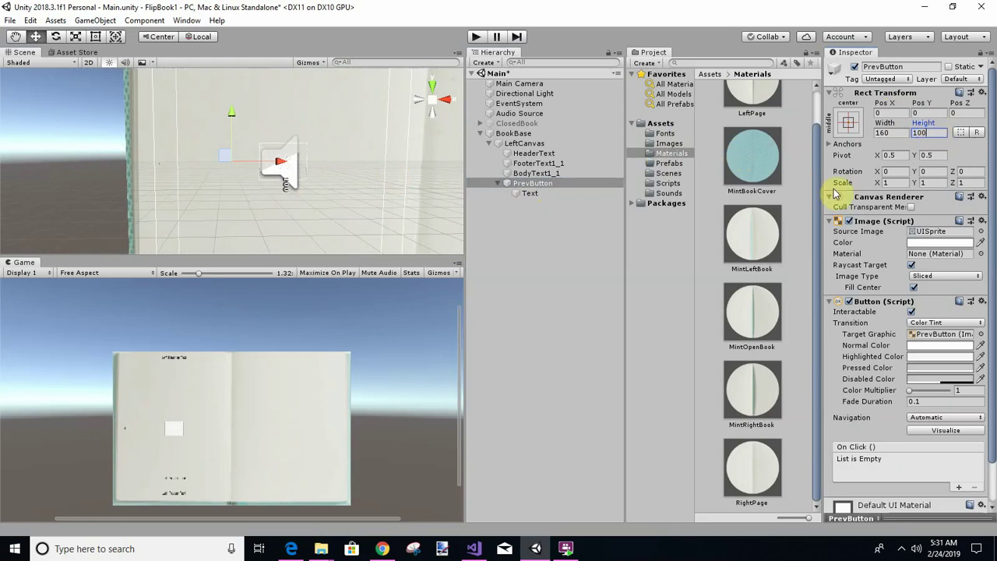
click(522, 189)
click(524, 193)
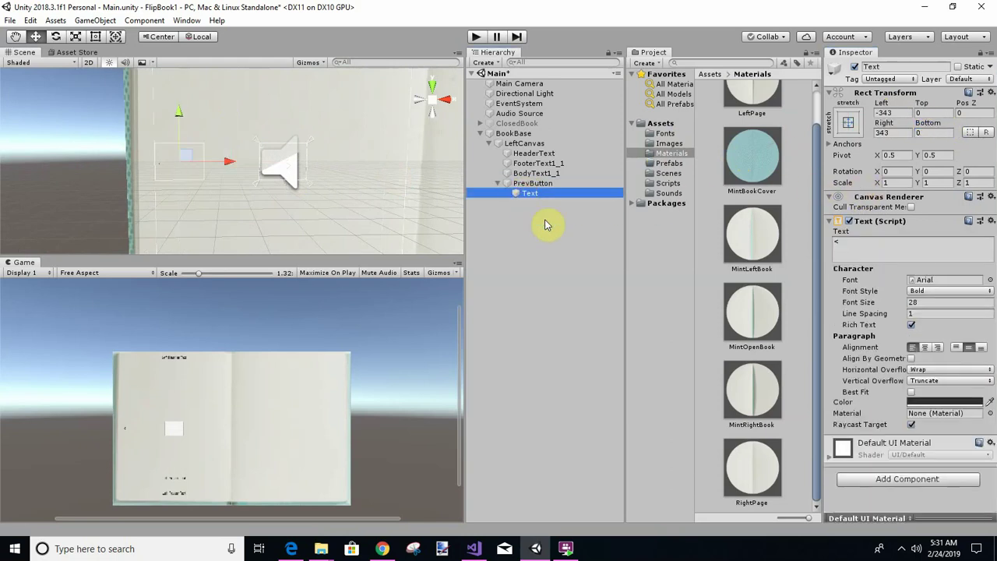
key(ctrl+z)
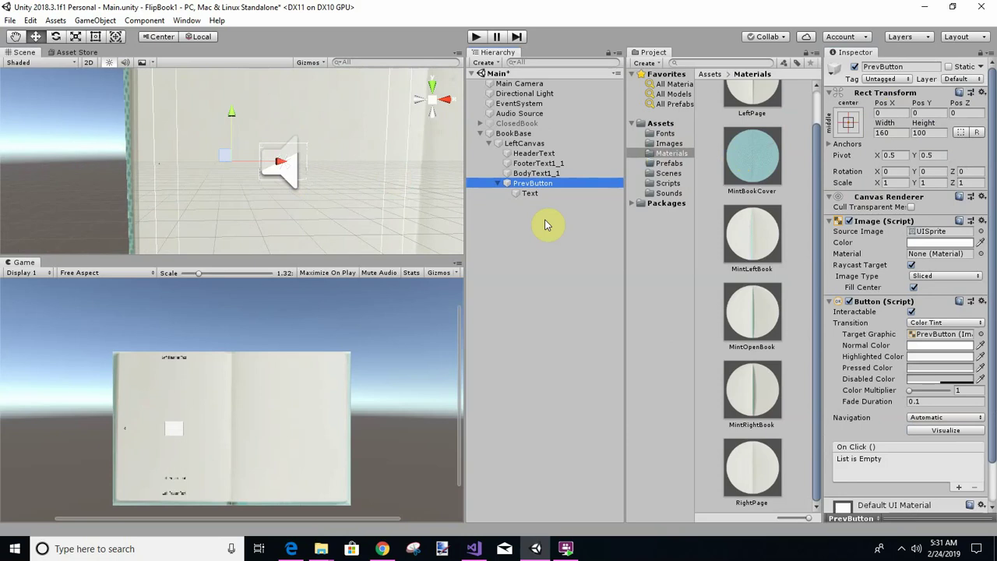
key(ctrl+z)
key(ctrl+z)
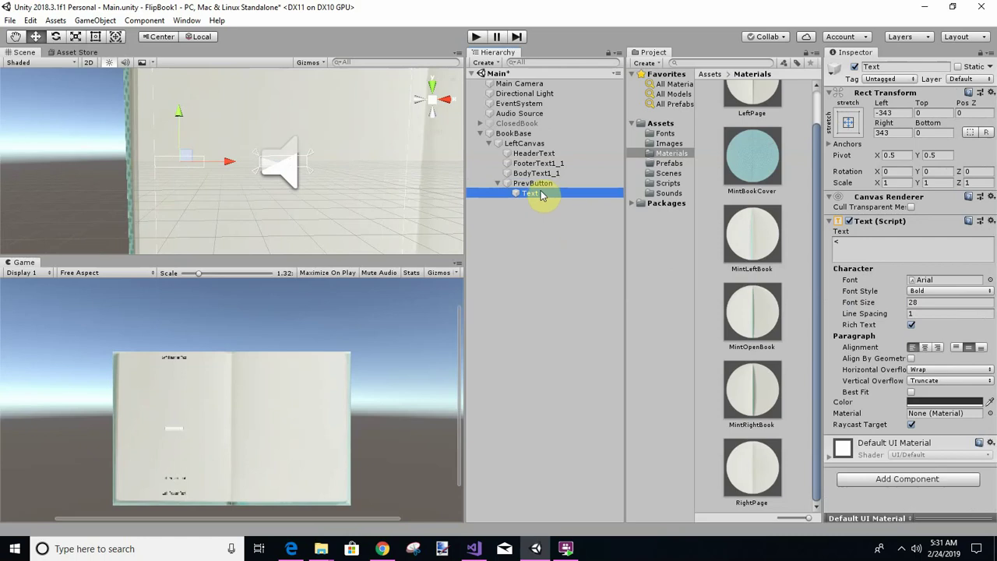
Delete PrevButton from LeftCanvas
click(533, 185)
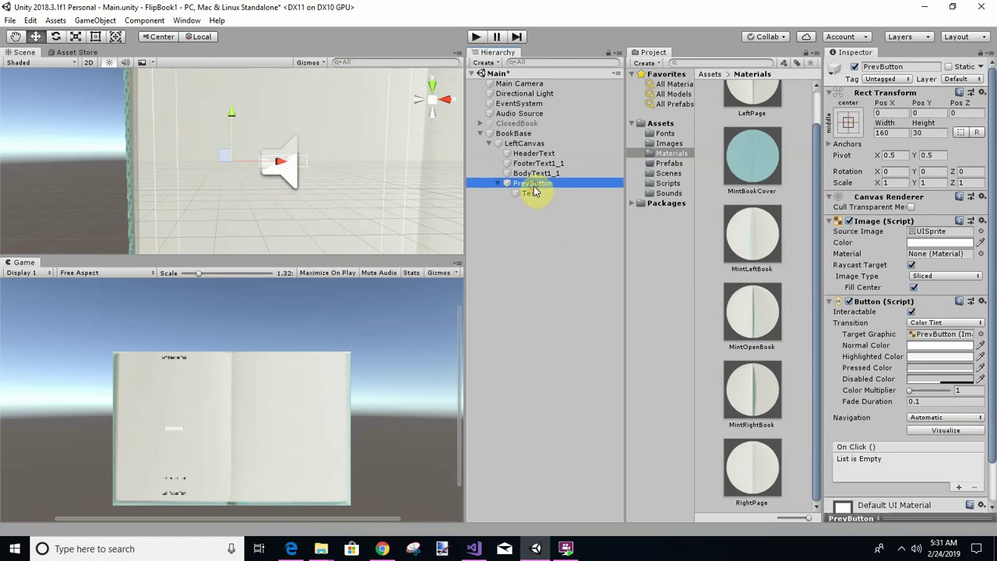
click(528, 194)
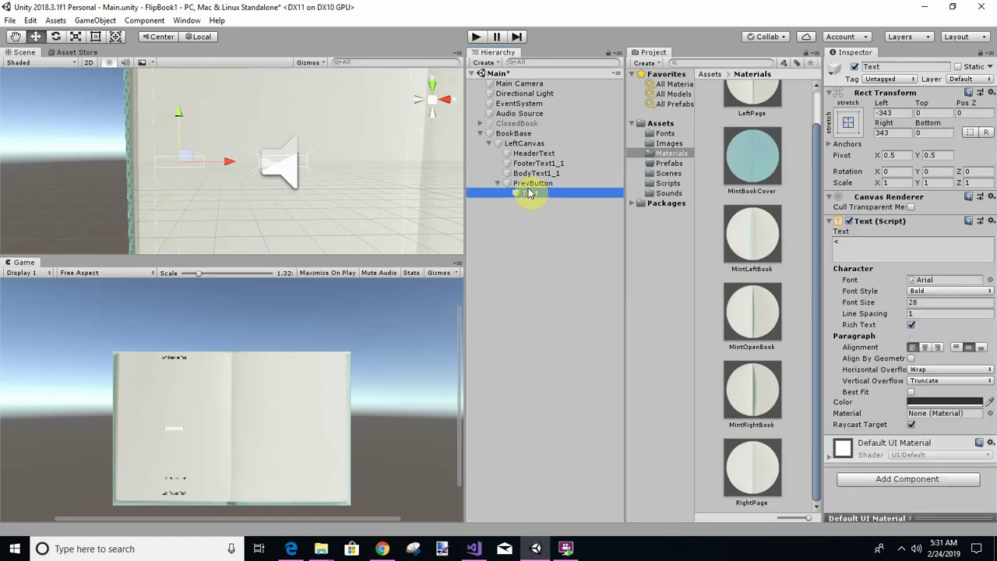
click(533, 184)
right_click(533, 185)
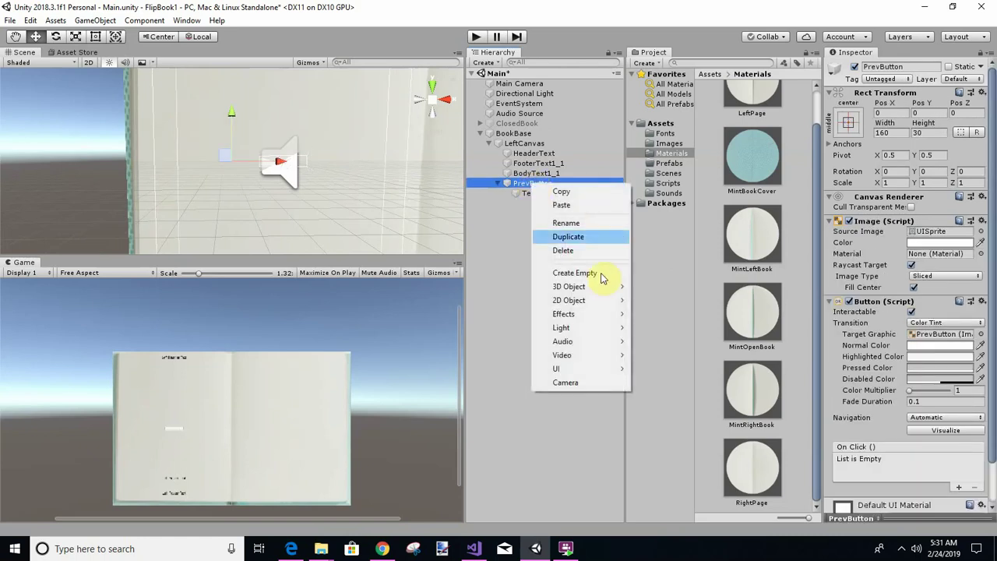
click(565, 251)
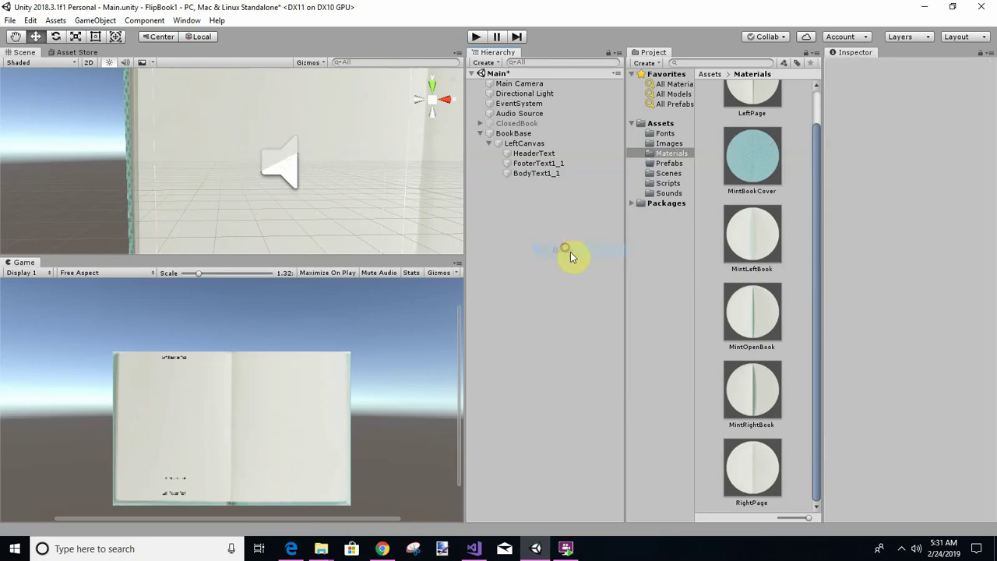
click(535, 174)
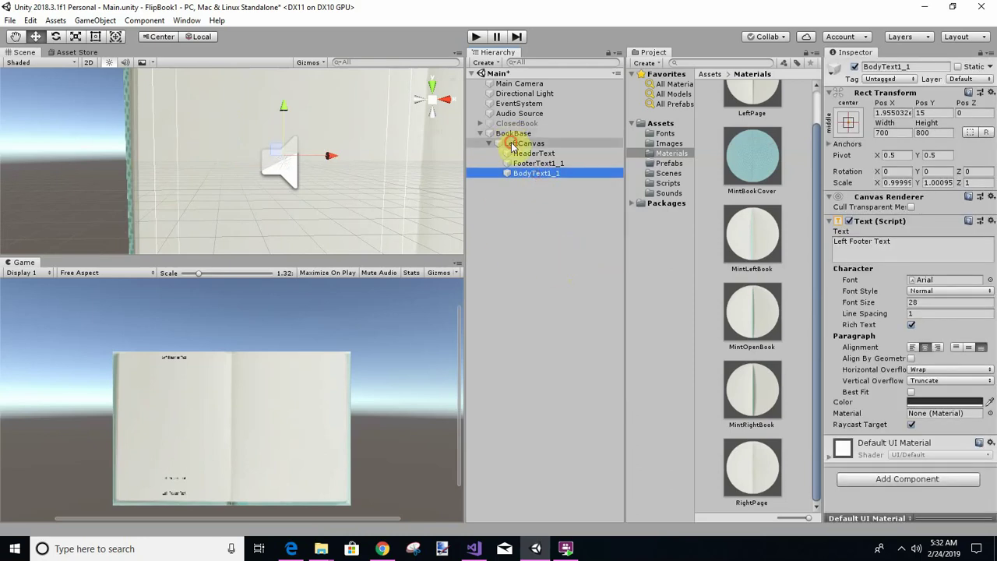
Add a new Button under LeftCanvas, 100 tall, moved left to Pos X -343
click(512, 144)
right_click(512, 144)
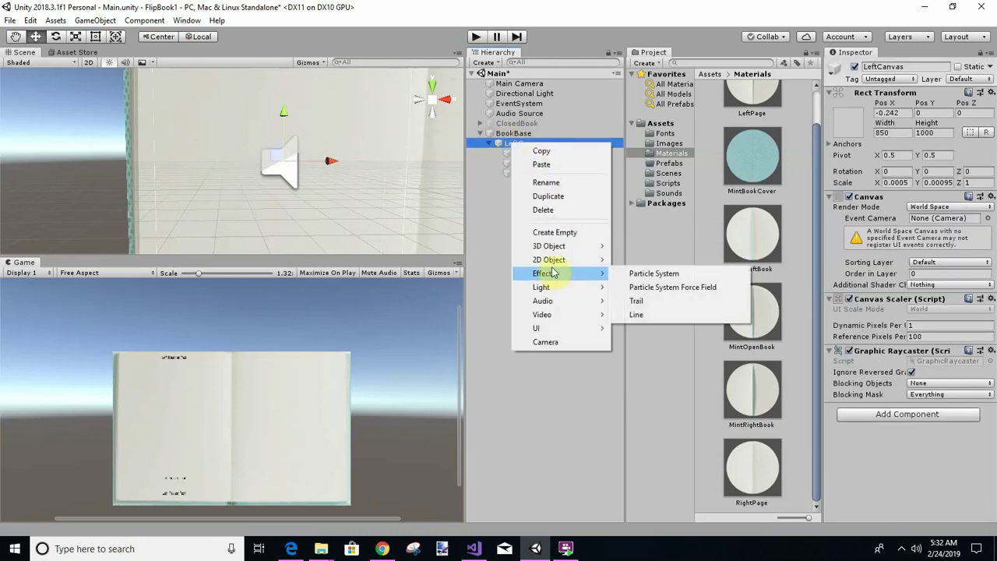
click(543, 328)
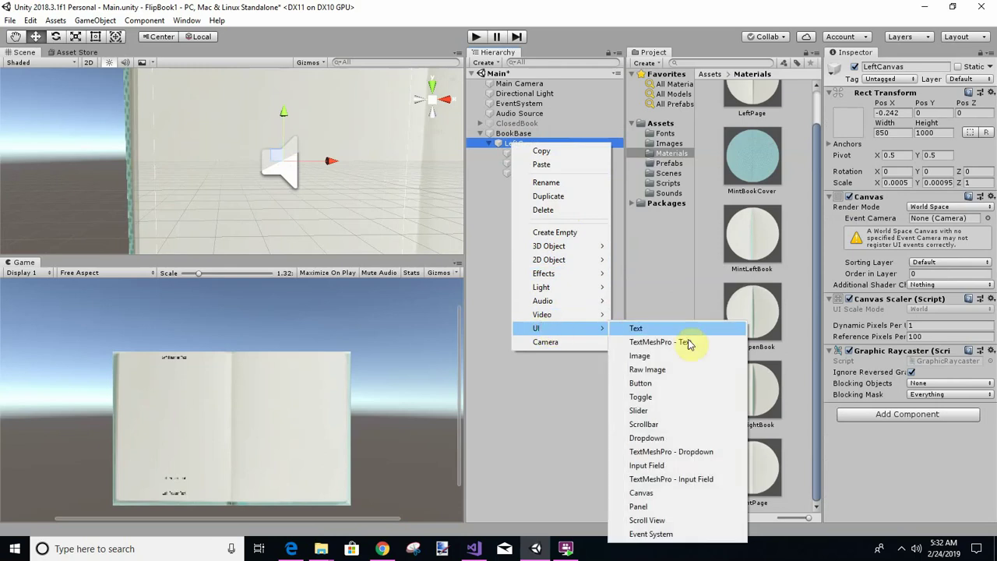
click(668, 384)
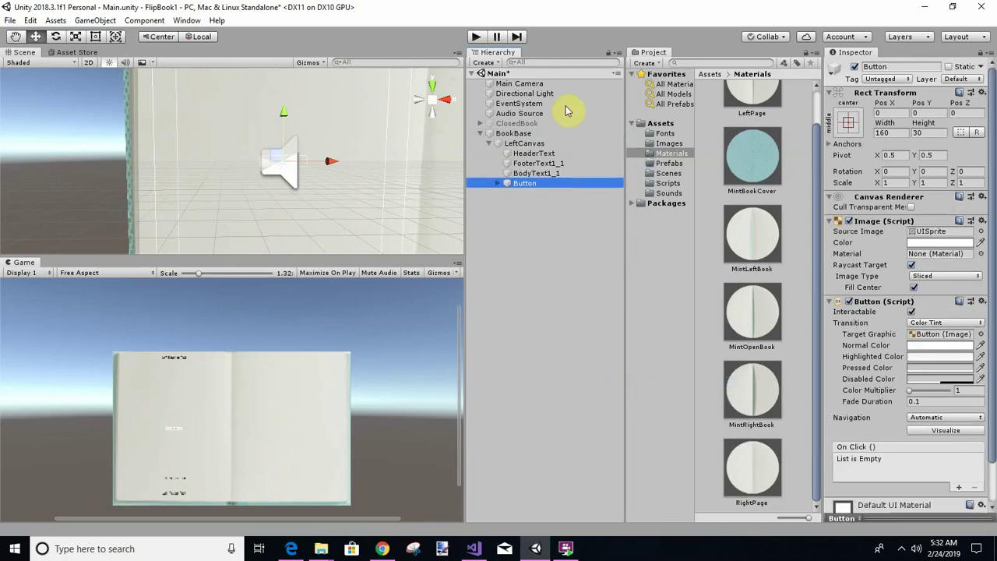
click(927, 132)
text(1)
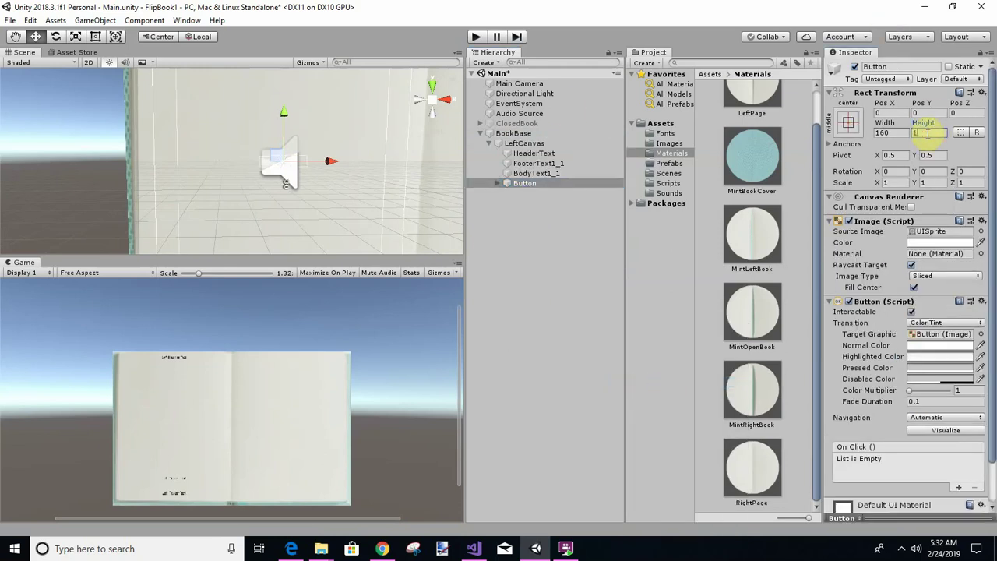
text(00)
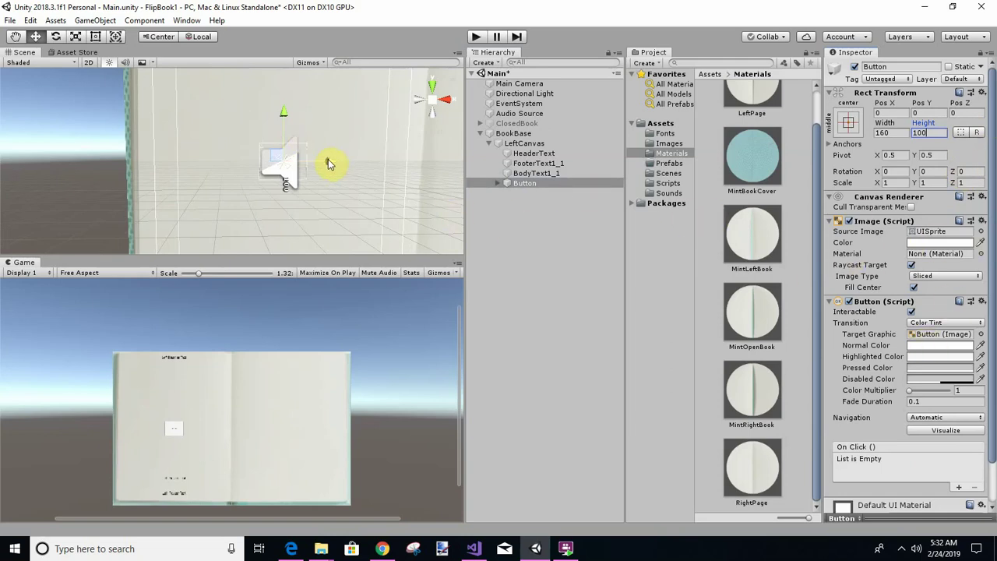
drag(327, 164, 228, 162)
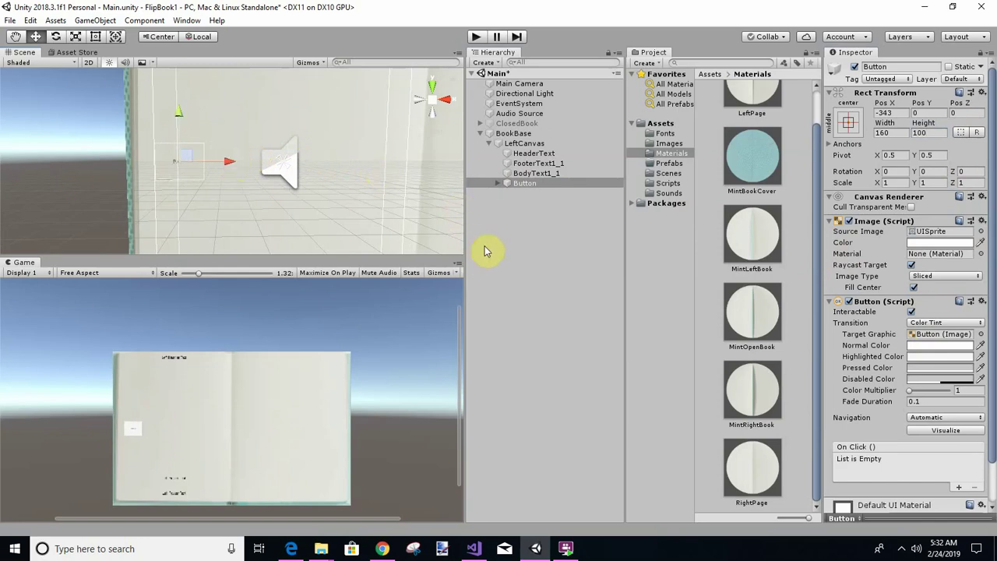
Set the button's Image source sprite to UIMask
click(981, 232)
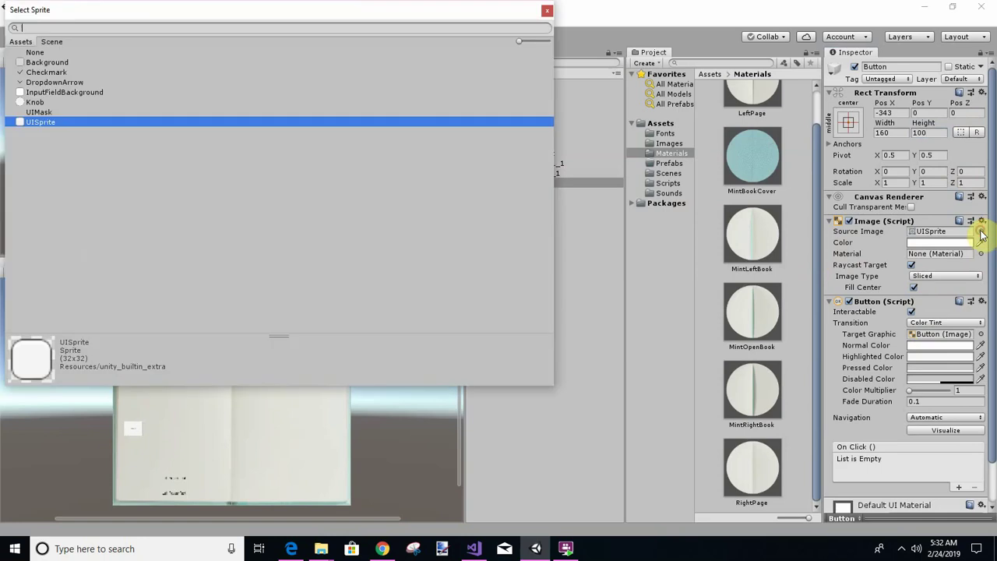
click(35, 52)
drag(83, 9, 204, 60)
click(151, 163)
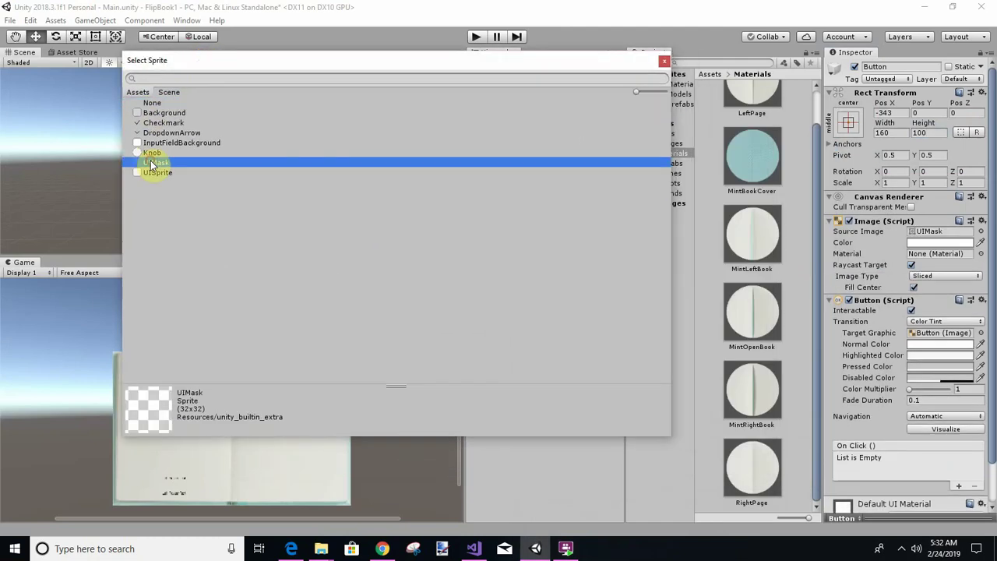
click(661, 62)
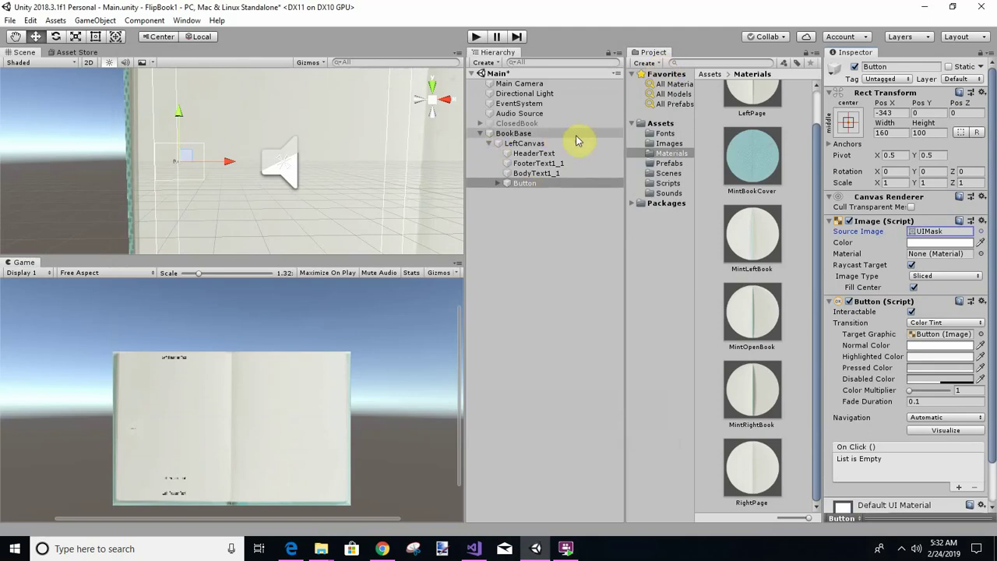
Rename the Button object in the Hierarchy to PrevButton
click(516, 187)
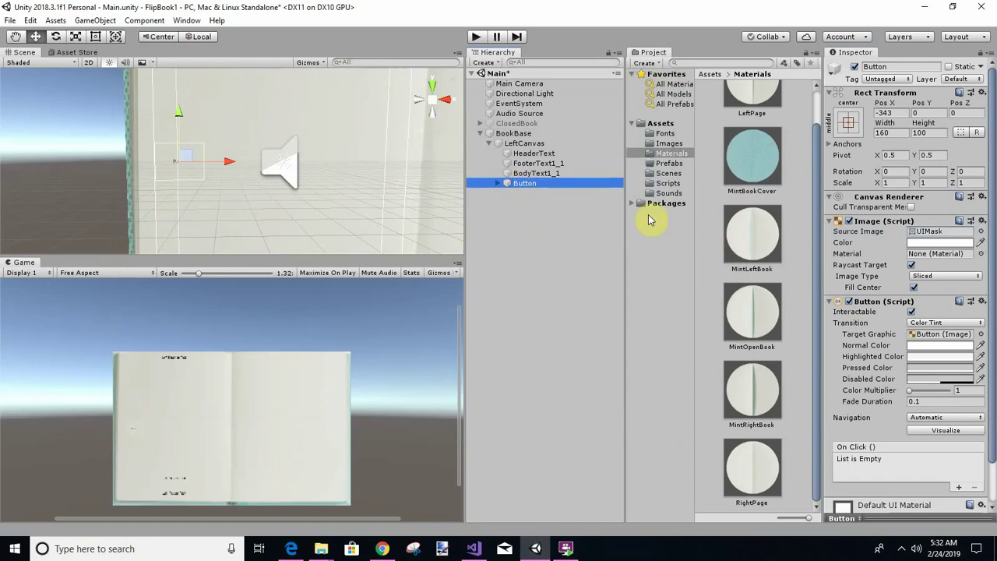
click(541, 184)
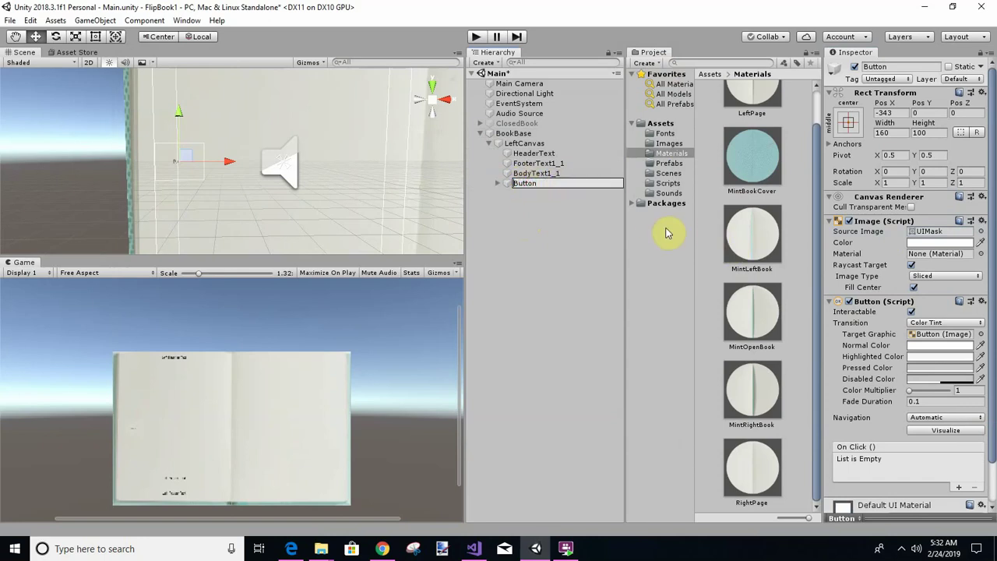
text(Prev)
click(570, 260)
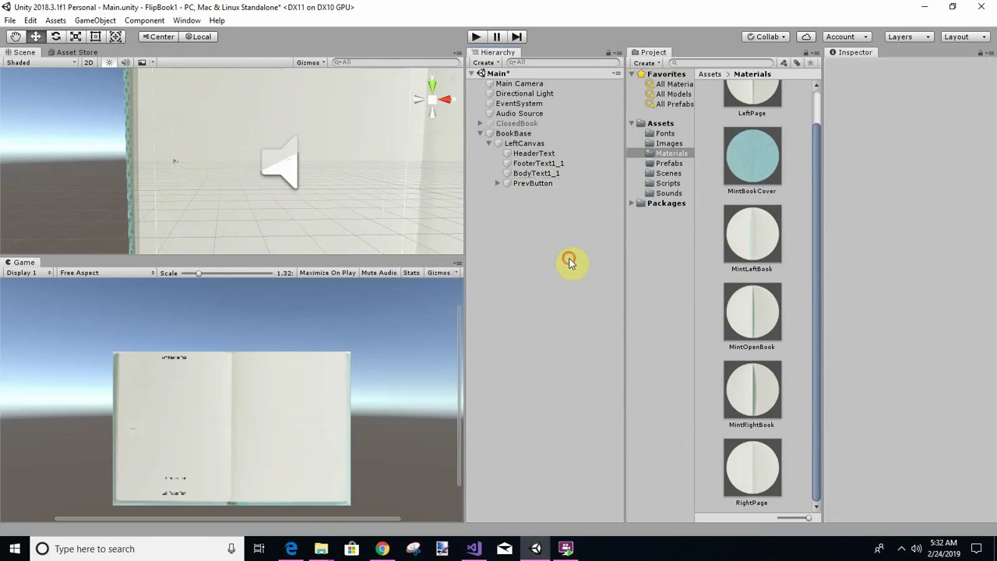
Make PrevButton's Text label a bold, size-28, left-aligned '<', then frame PrevButton
click(497, 183)
click(529, 194)
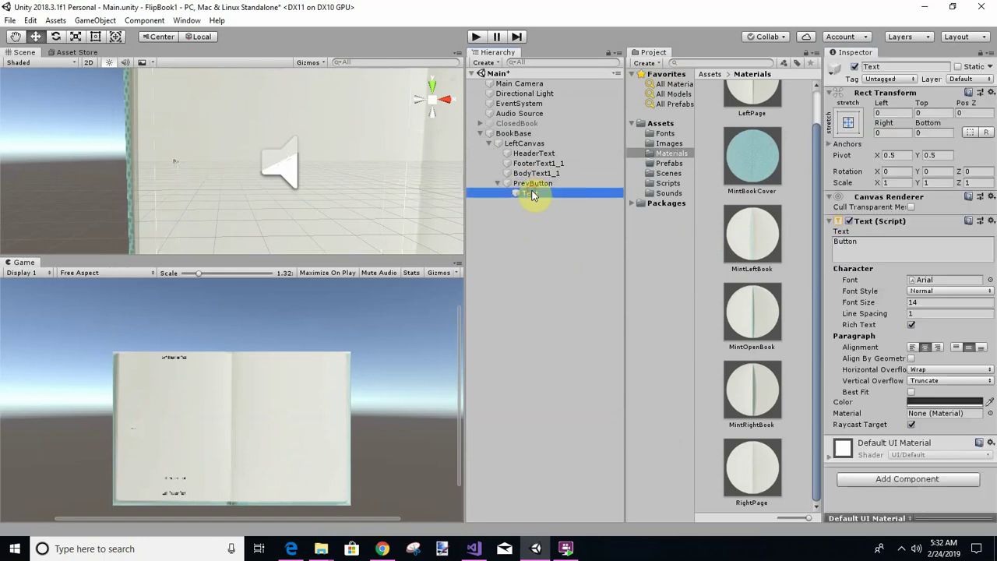
click(866, 240)
text(<)
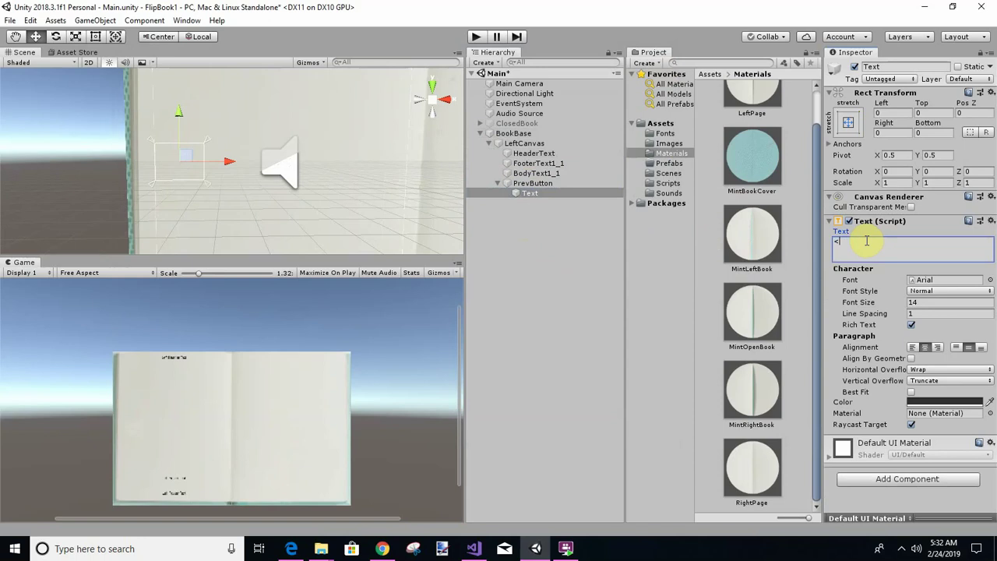
click(989, 291)
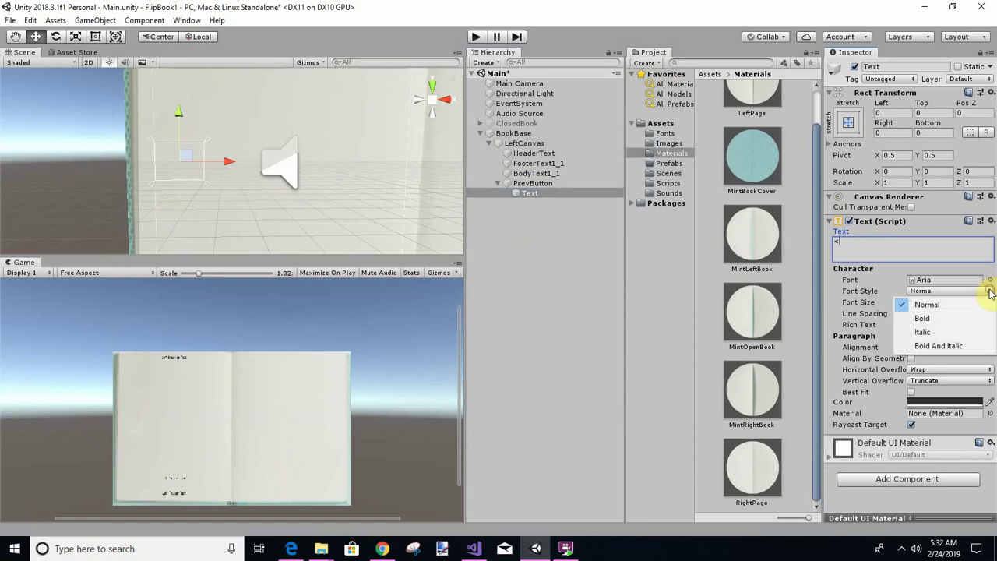
click(921, 318)
click(920, 301)
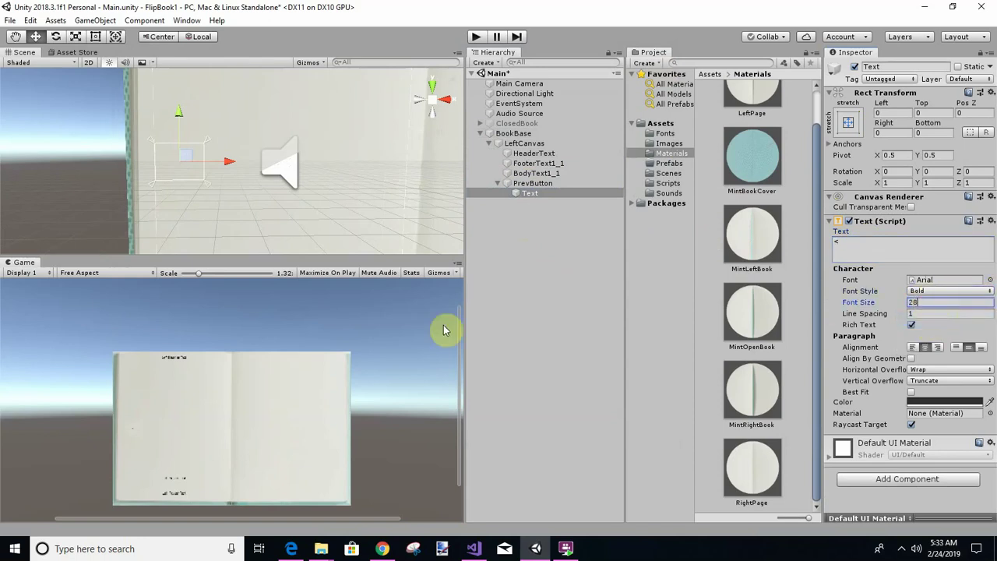
click(913, 347)
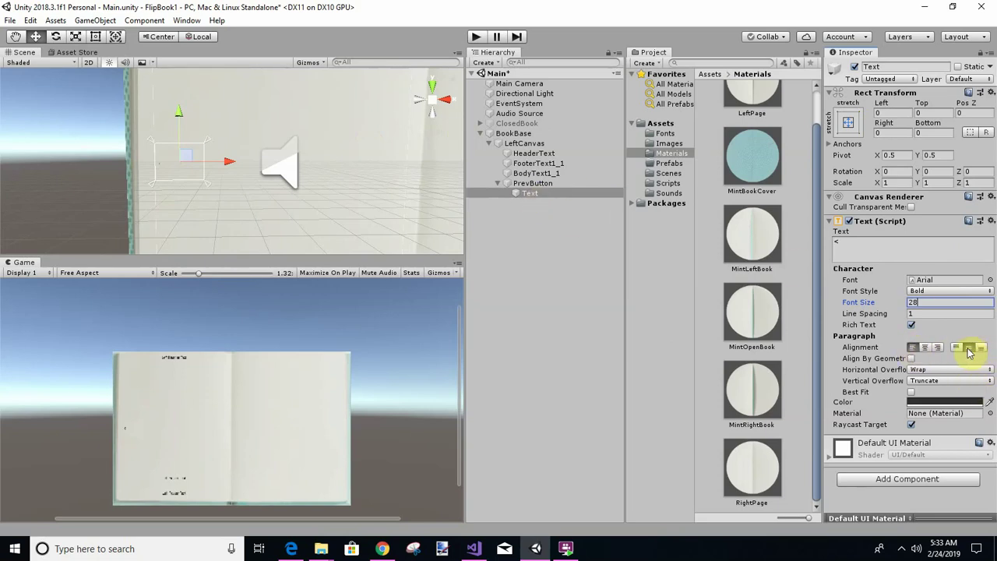
click(535, 183)
key(f)
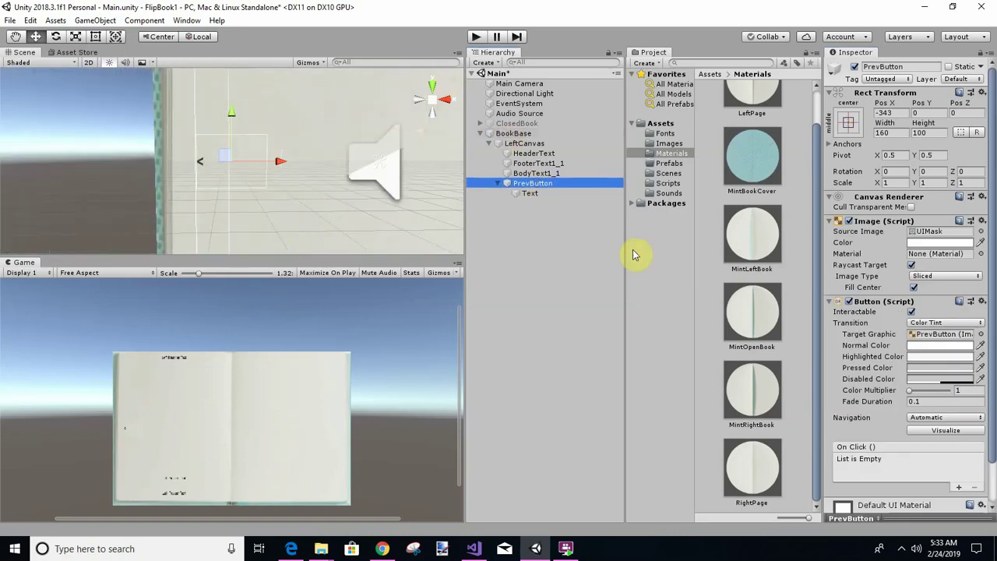
Save the Main scene, then collapse PrevButton and LeftCanvas in the Hierarchy
click(10, 20)
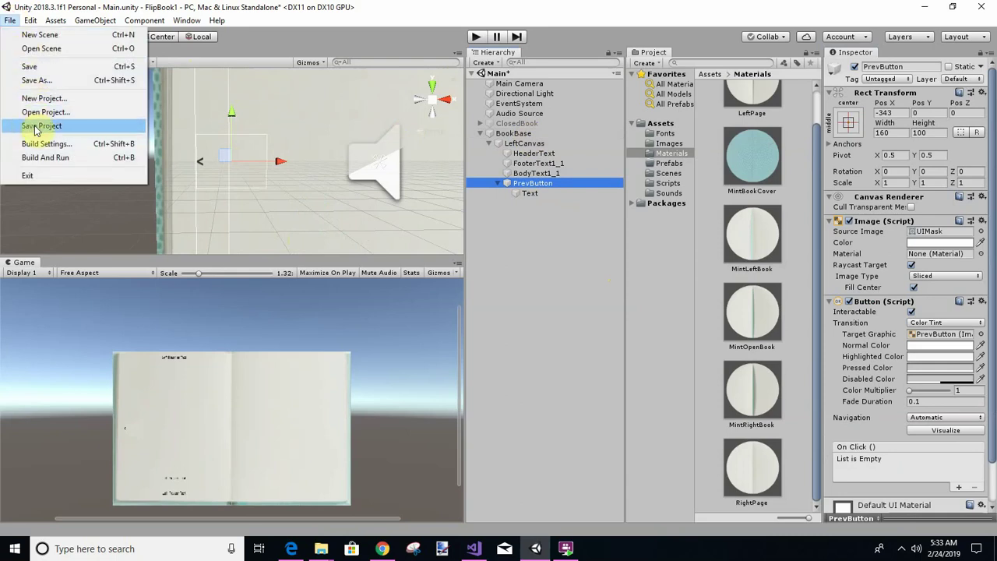
click(29, 66)
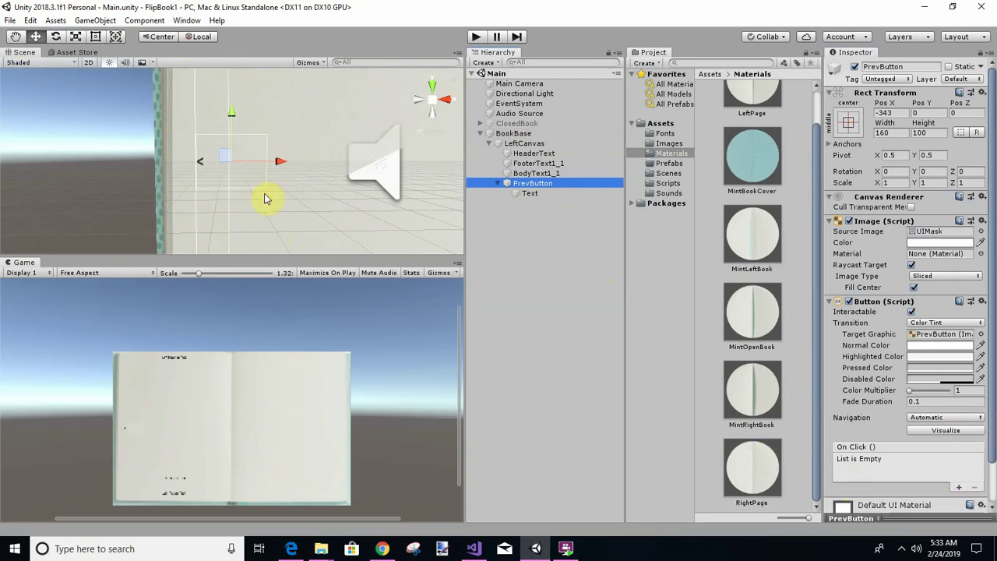
click(500, 185)
click(533, 144)
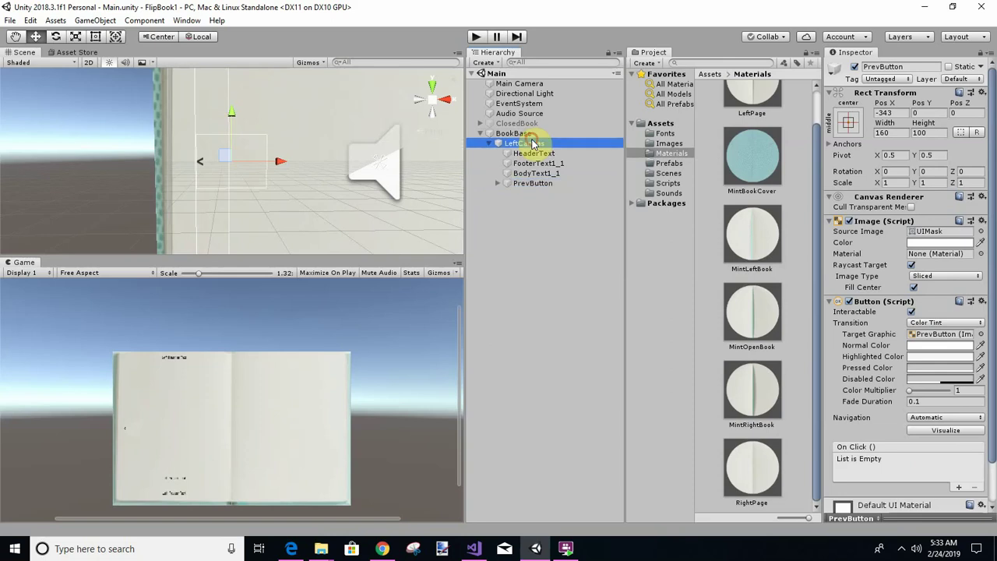
click(490, 144)
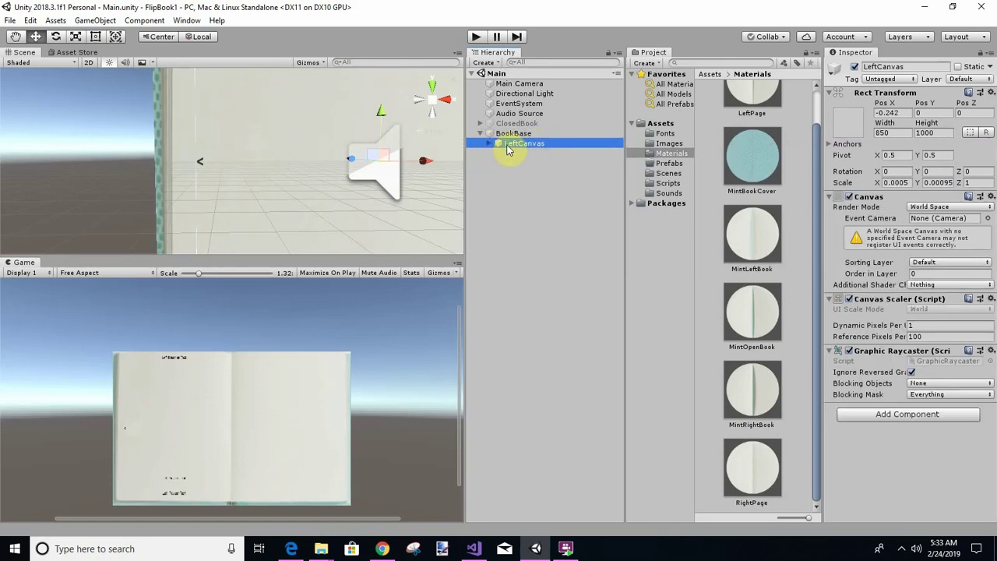
Duplicate LeftCanvas, rename the LeftCanvas (1) copy to RightCanvas, and expand it
double_click(509, 145)
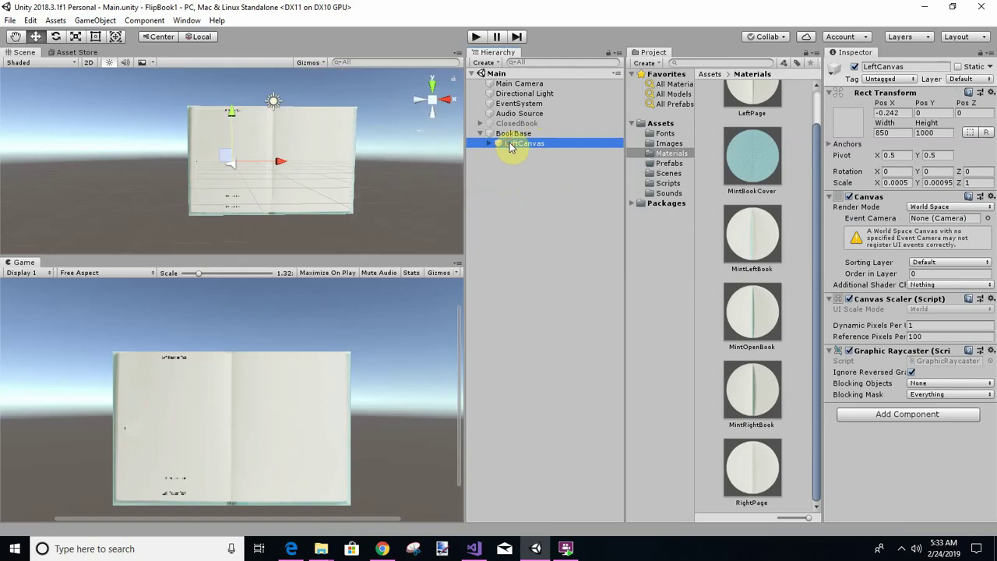
right_click(508, 144)
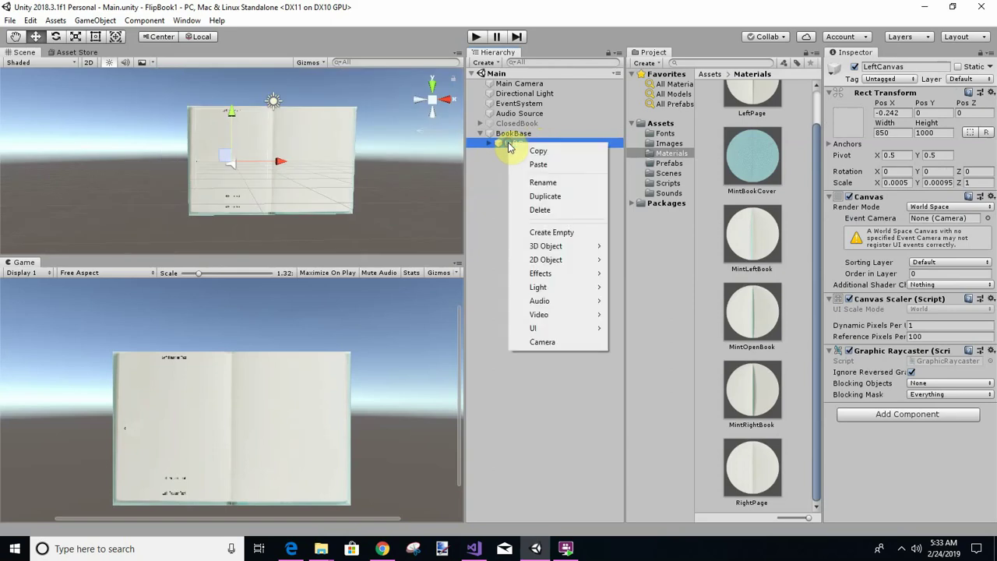
click(539, 197)
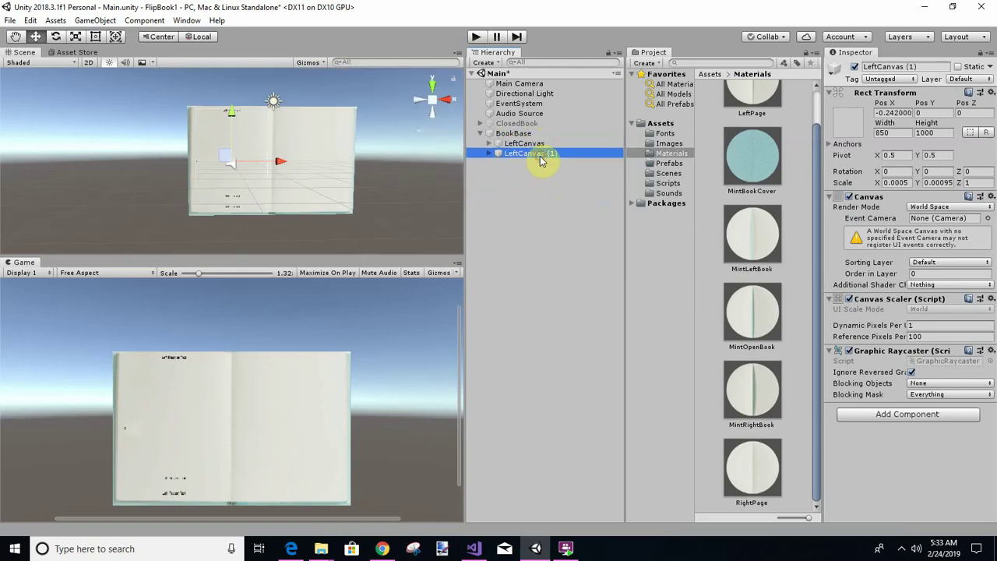
click(567, 154)
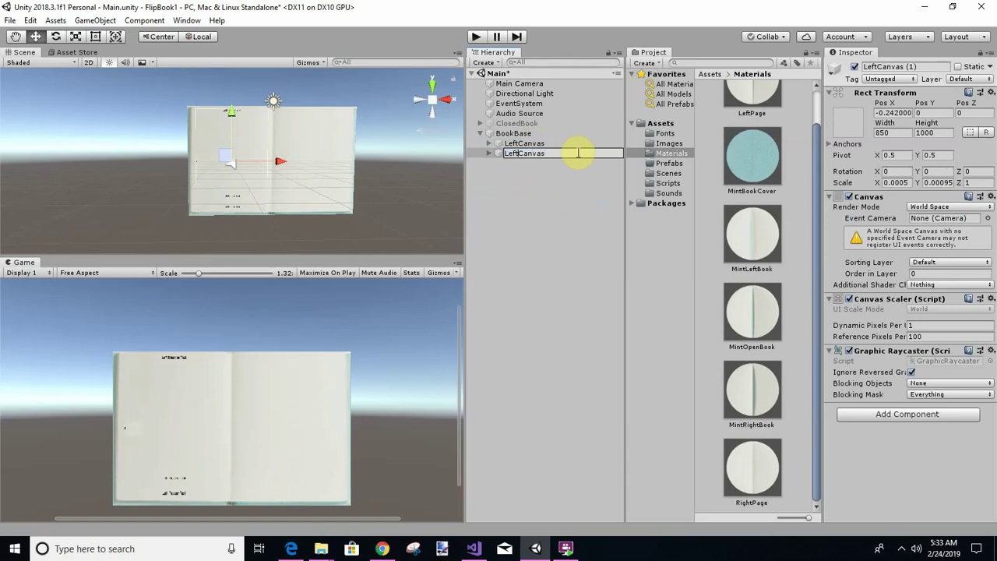
key(BackSpace)
key(BackSpace)
text(Right)
key(Return)
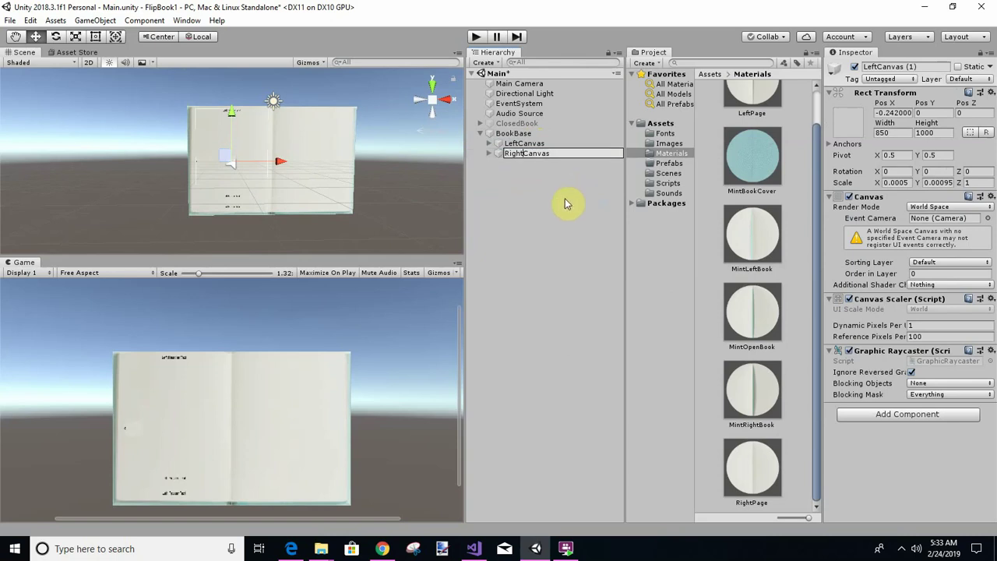
click(567, 205)
click(489, 153)
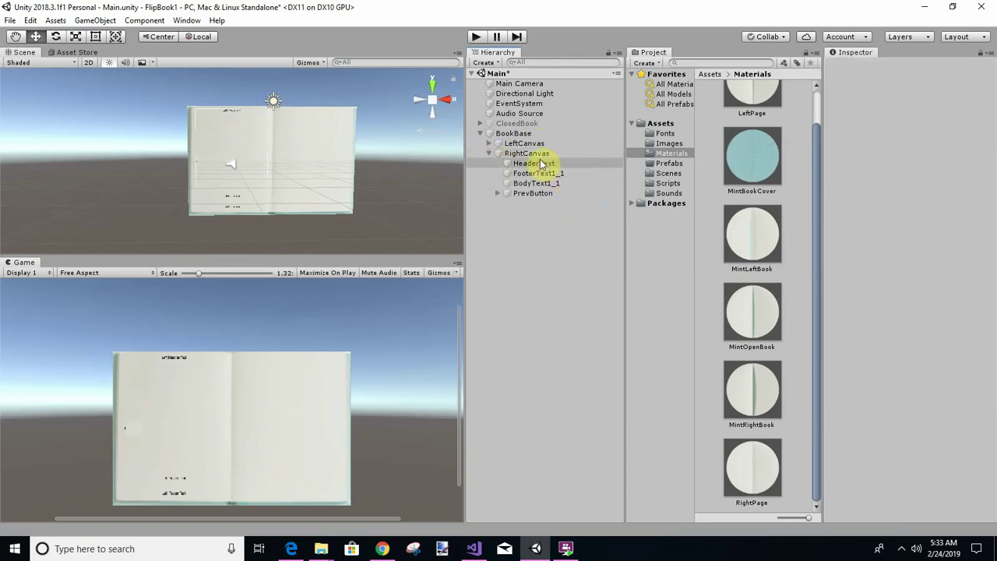
click(526, 153)
Drag RightCanvas along X onto the right-hand page, to about Pos X 0.263
drag(271, 164, 364, 161)
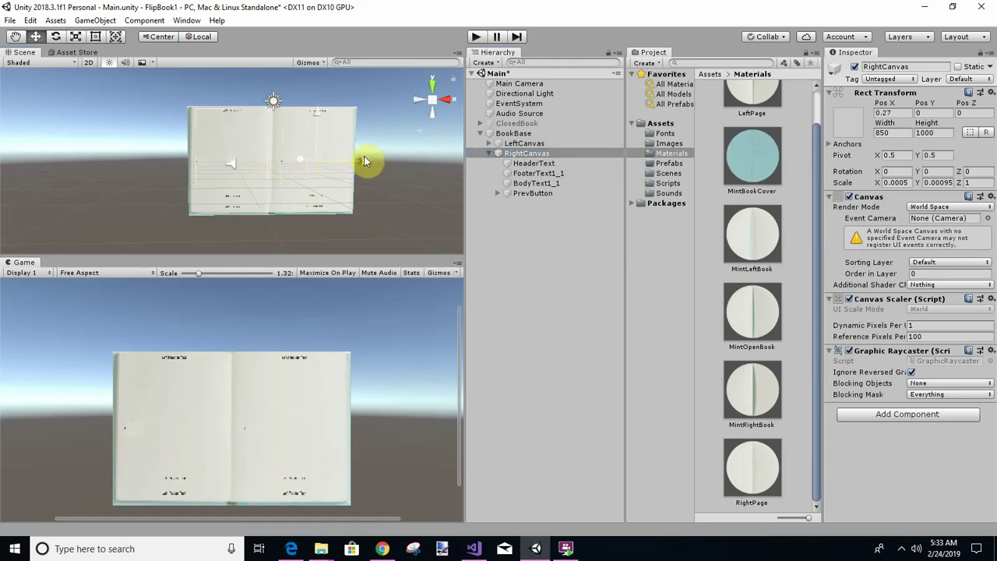
double_click(523, 153)
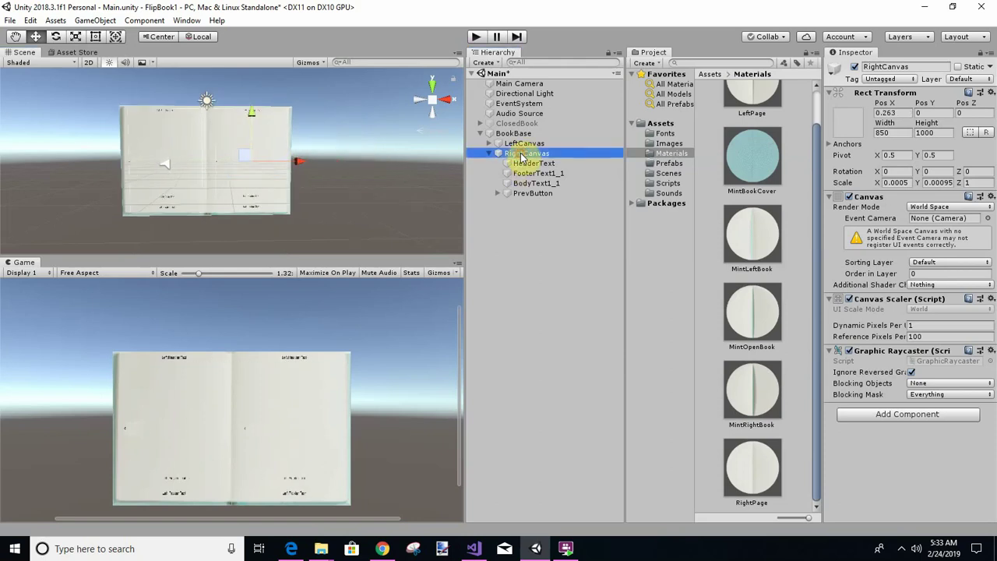
scroll(357, 178, up, 5)
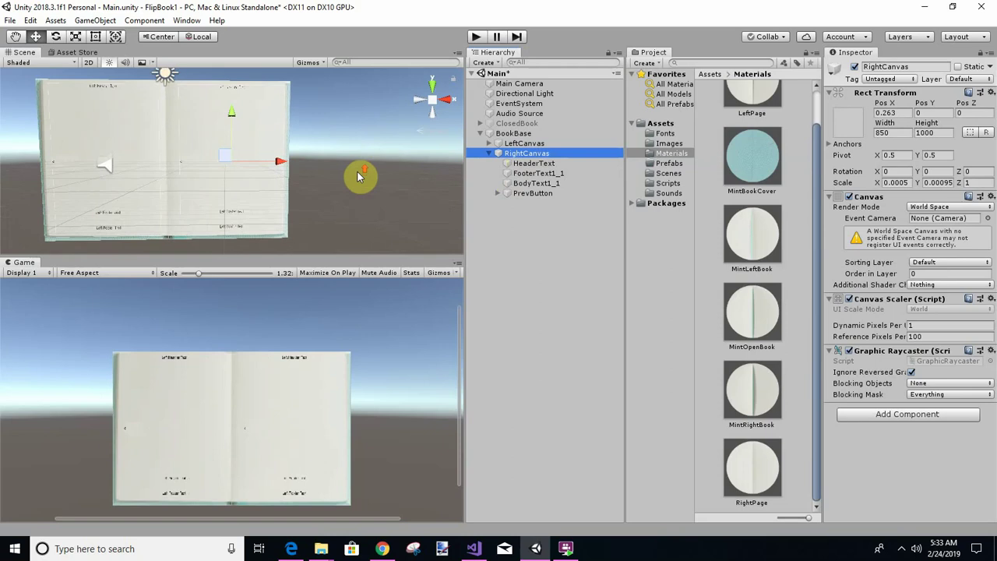
scroll(357, 178, up, 2)
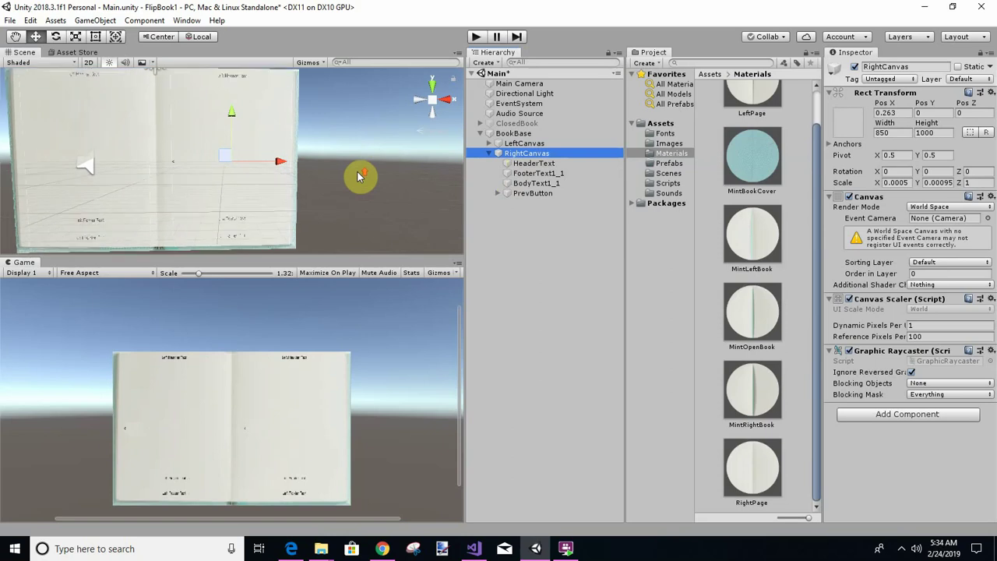
click(551, 184)
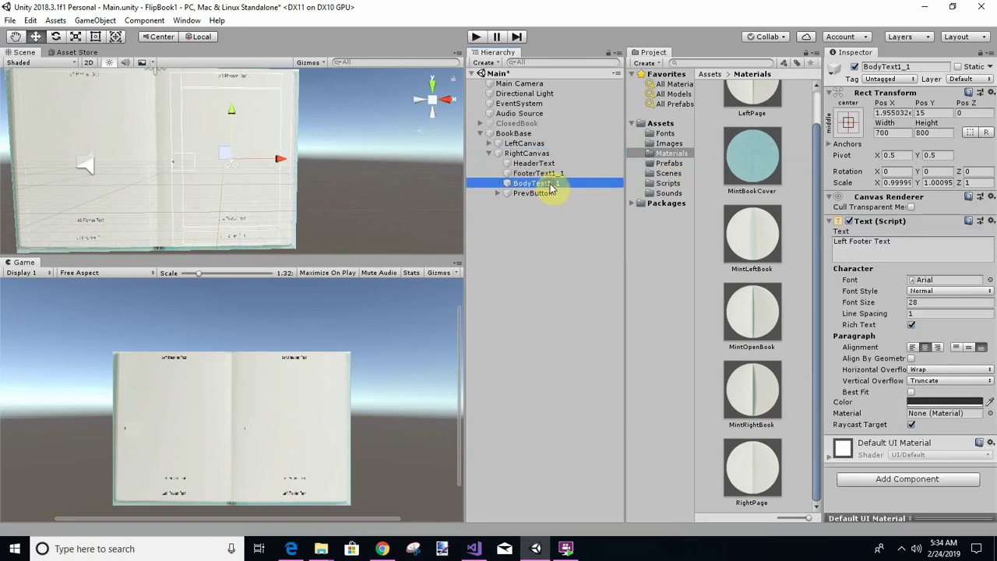
Rename RightCanvas's copied text objects to BodyText2_1 and FooterText2_1
click(553, 184)
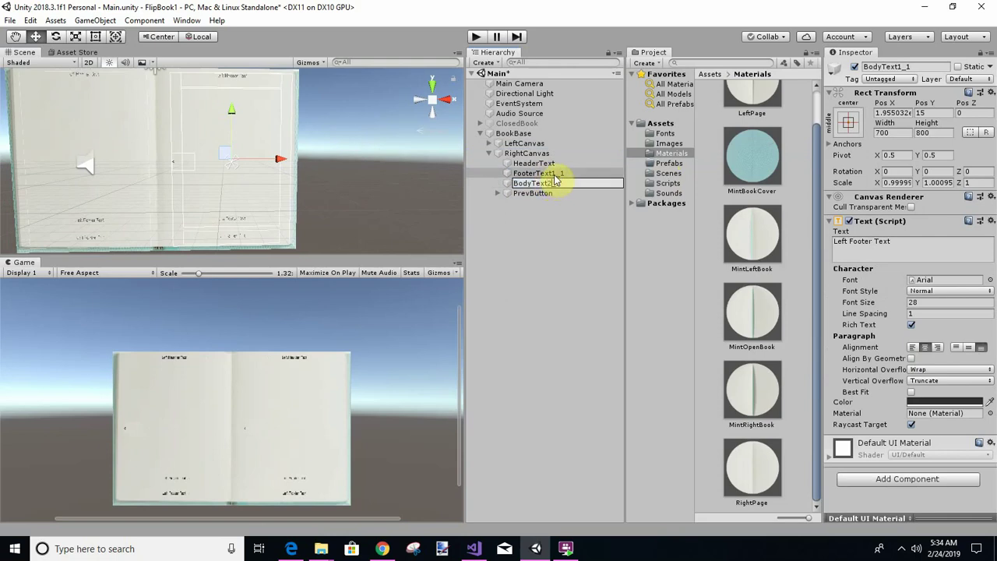
click(555, 175)
click(560, 174)
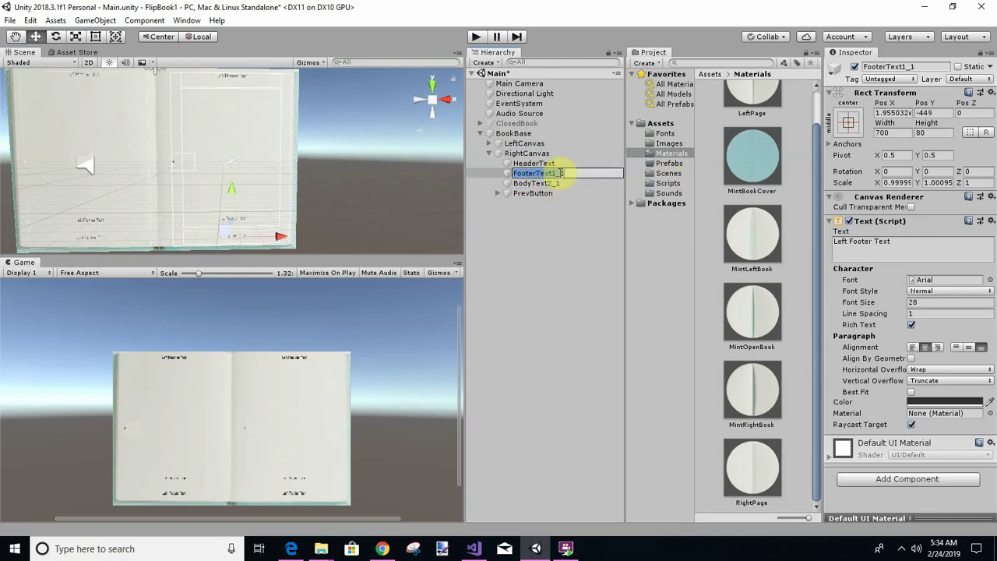
click(558, 173)
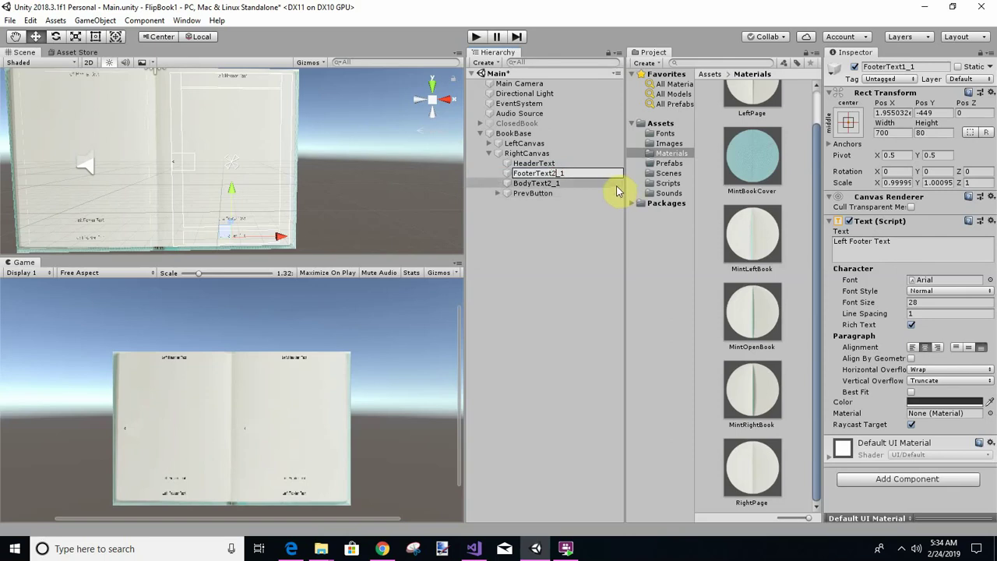
click(563, 246)
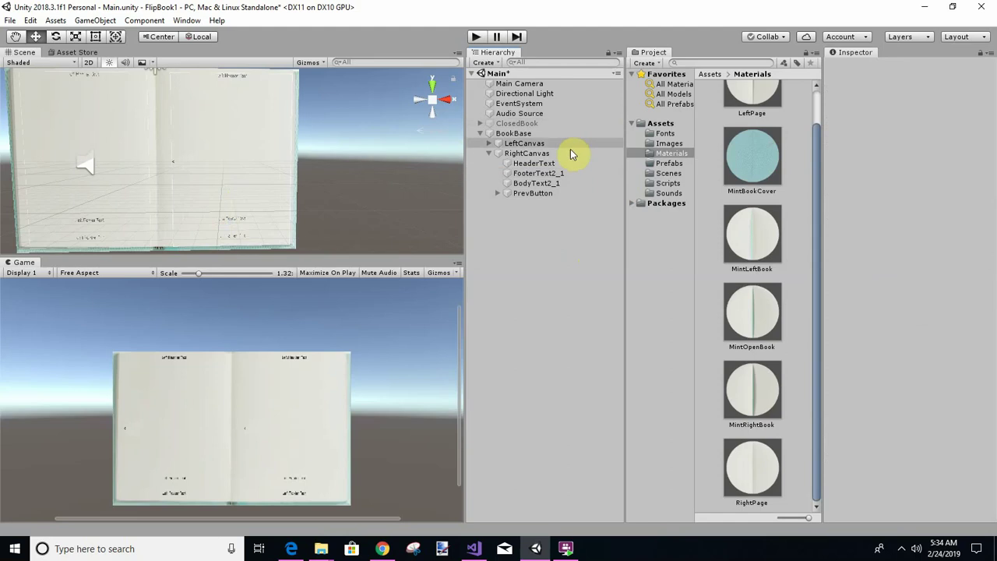
Rename the right page's PrevButton to NextButton and move it to Pos X 342
click(533, 194)
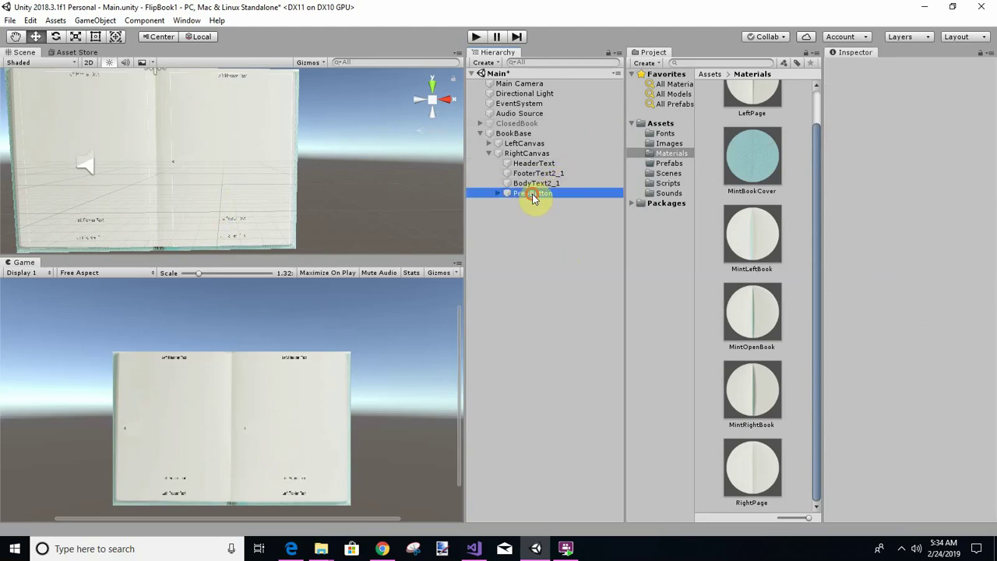
click(533, 195)
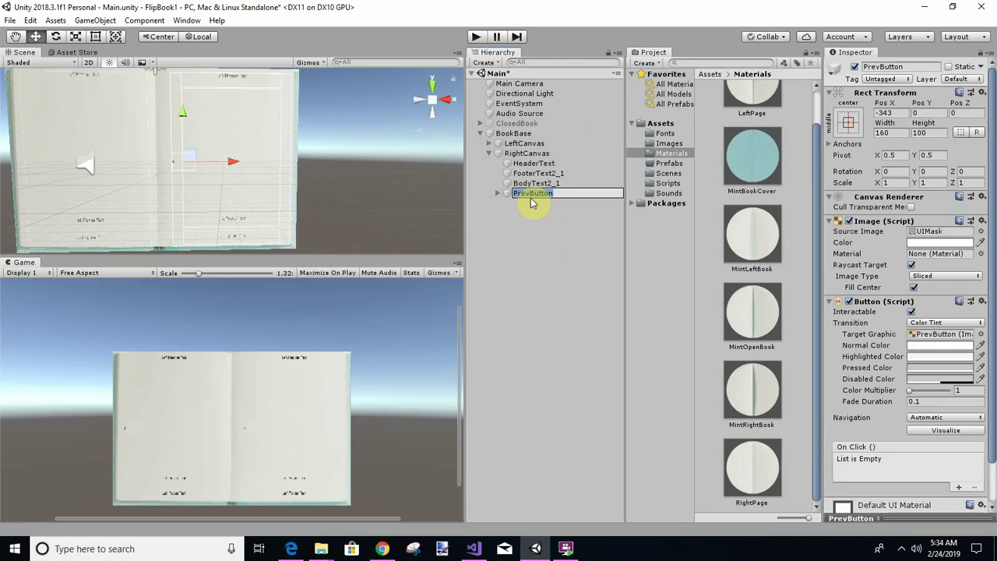
click(530, 194)
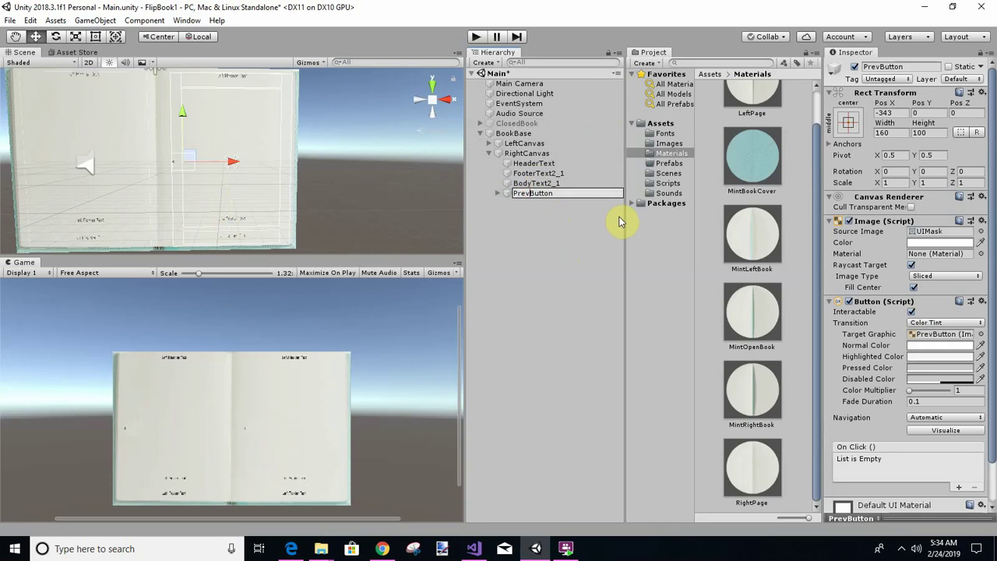
key(BackSpace)
key(BackSpace)
key(BackSpace)
key(BackSpace)
text(Next)
click(508, 194)
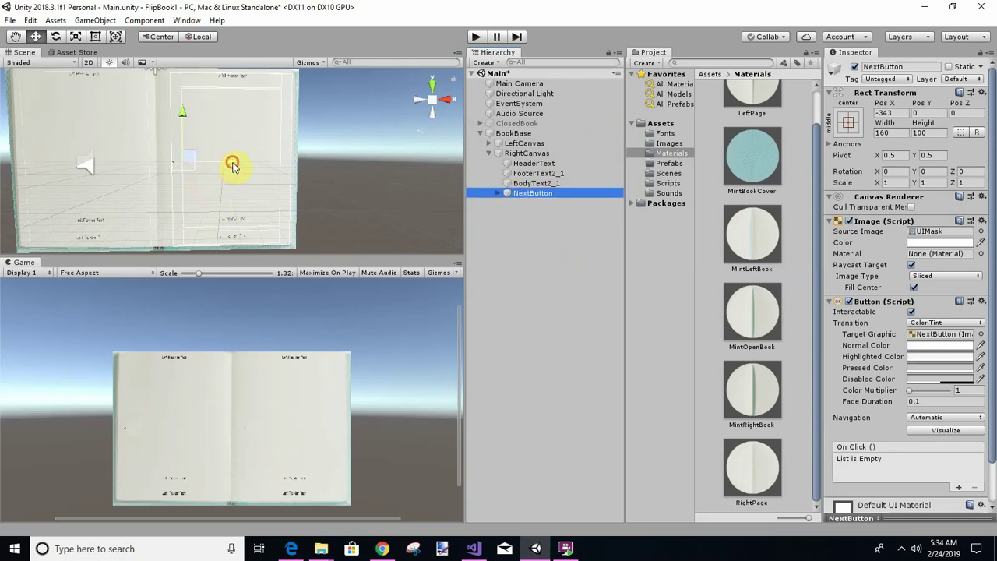
drag(232, 165, 330, 162)
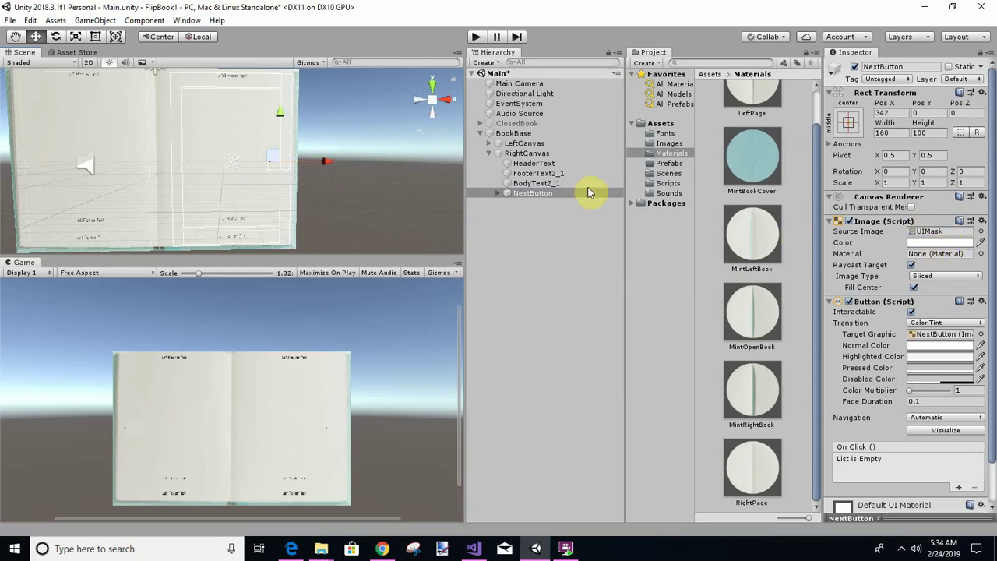
click(498, 192)
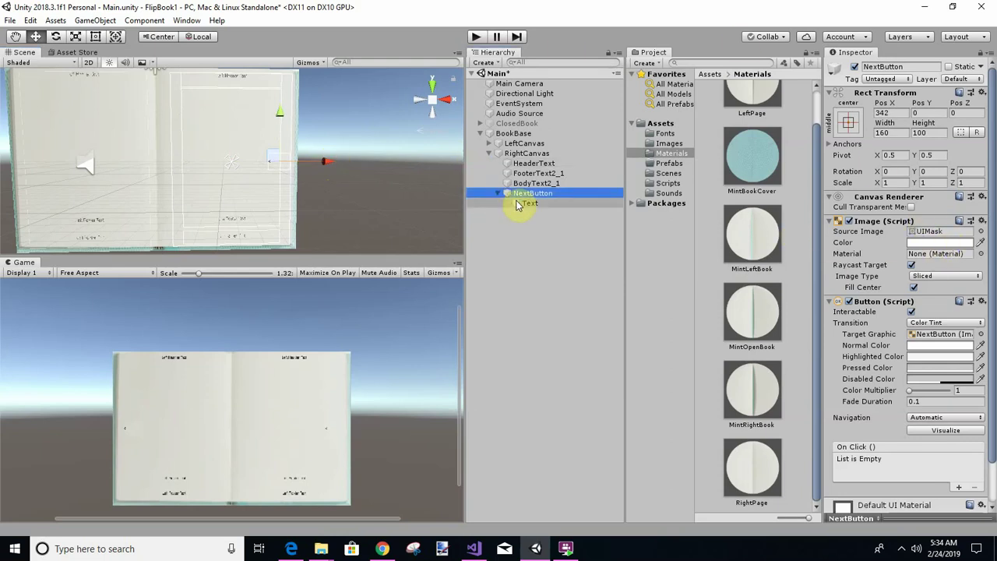
Change NextButton's label to '>' and right-align it
click(524, 204)
click(860, 242)
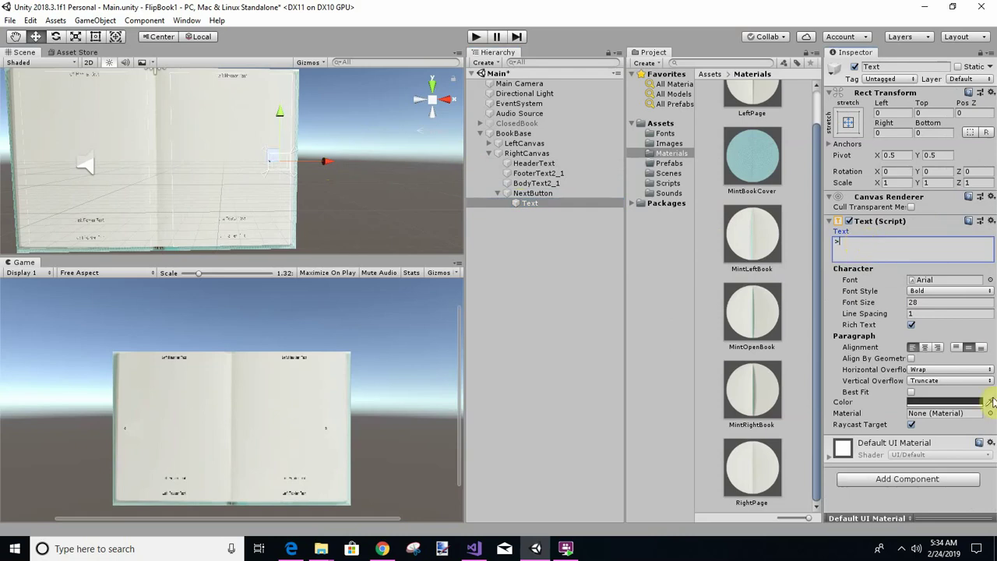
click(939, 349)
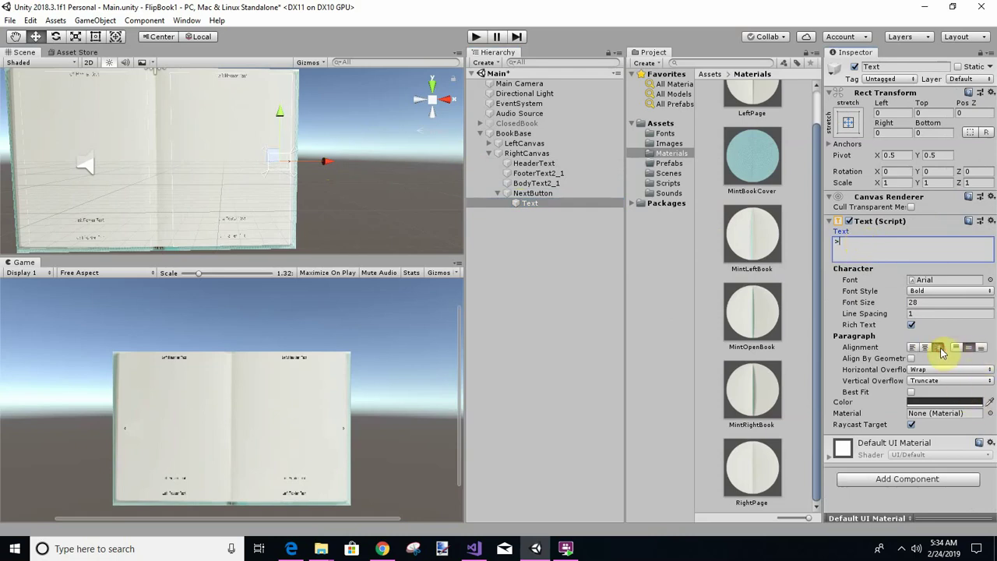
Save the Main scene and collapse NextButton in the Hierarchy
click(10, 21)
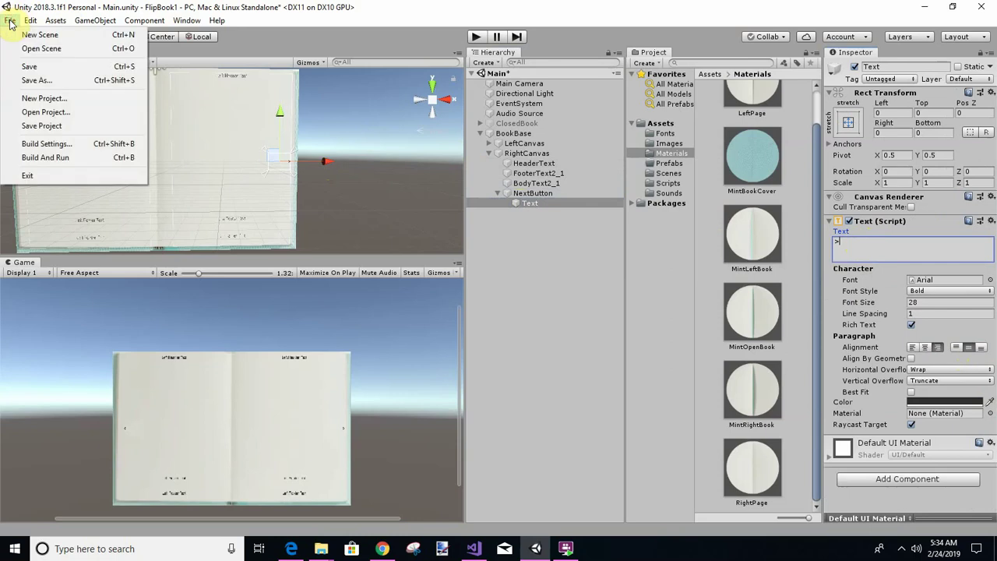
click(32, 68)
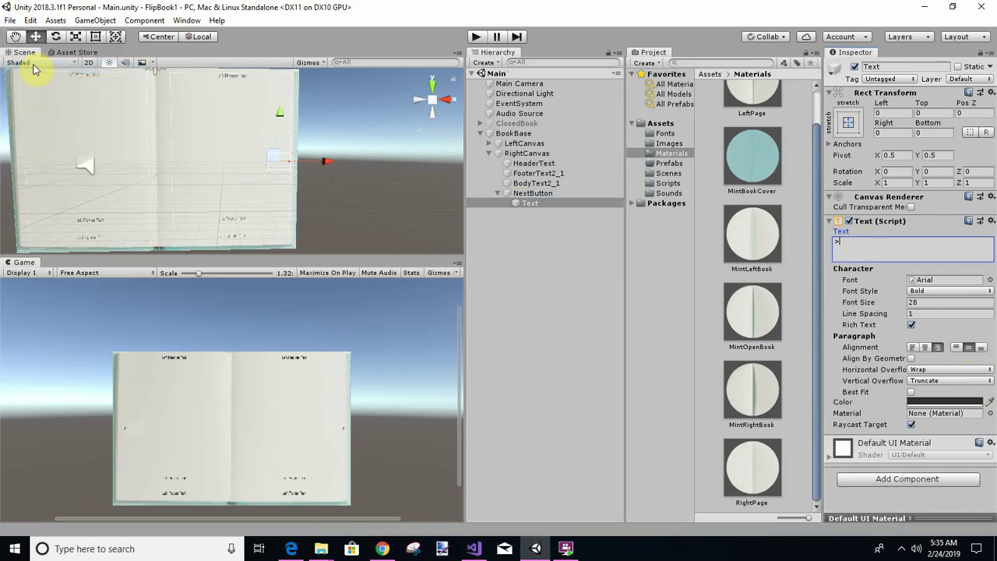
click(13, 20)
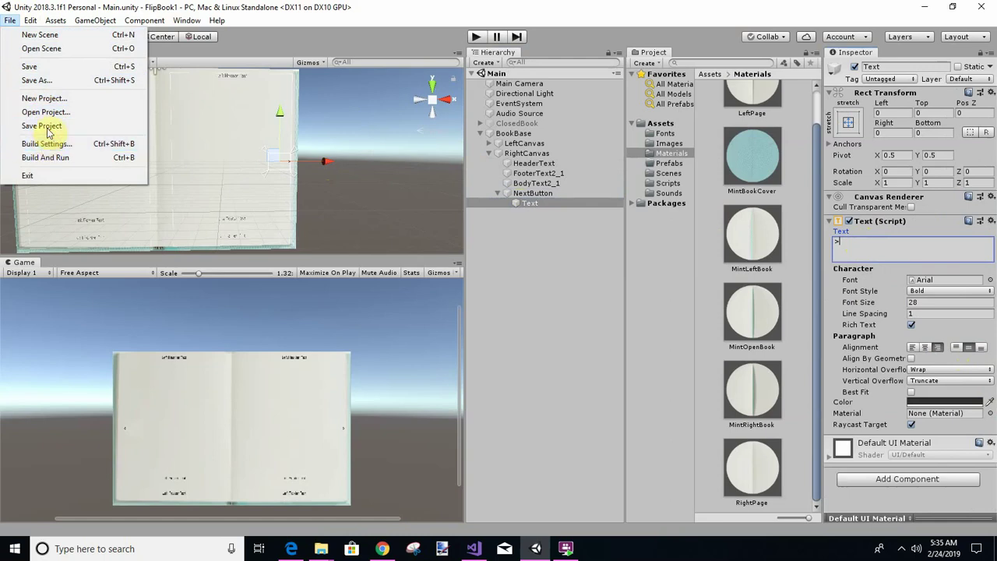
click(41, 66)
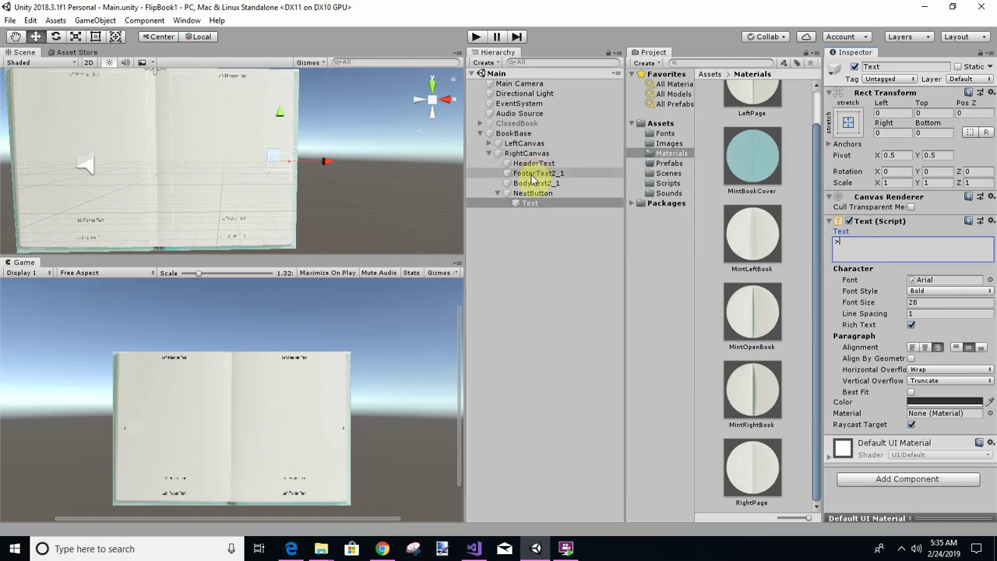
click(499, 193)
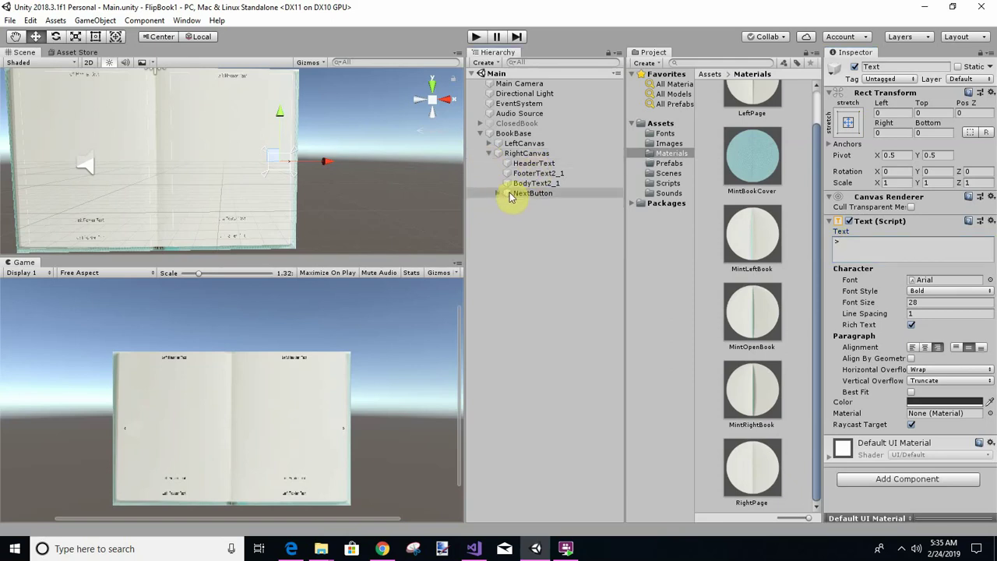
Duplicate NextButton and rename the copy ExitButton
right_click(512, 194)
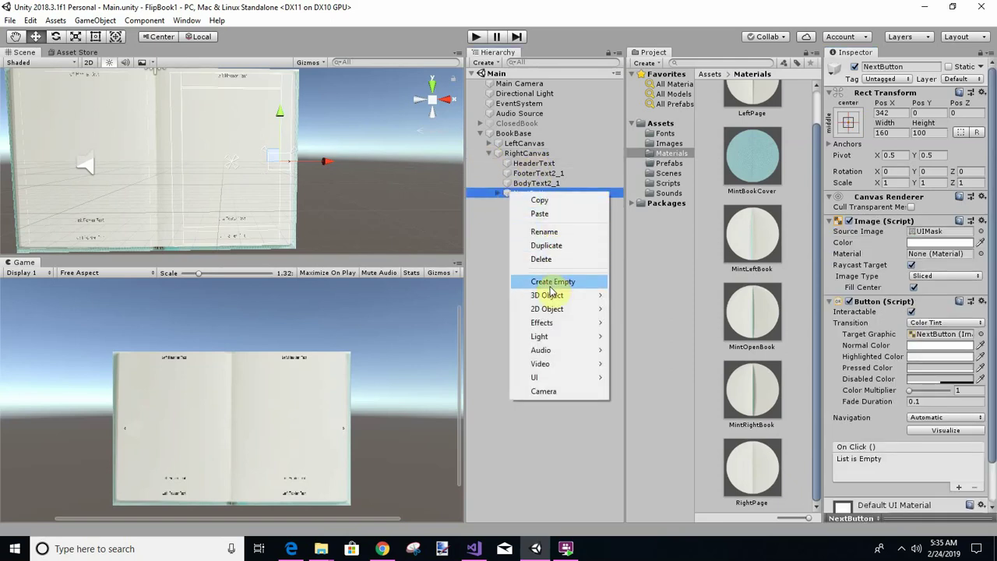
click(555, 246)
click(571, 204)
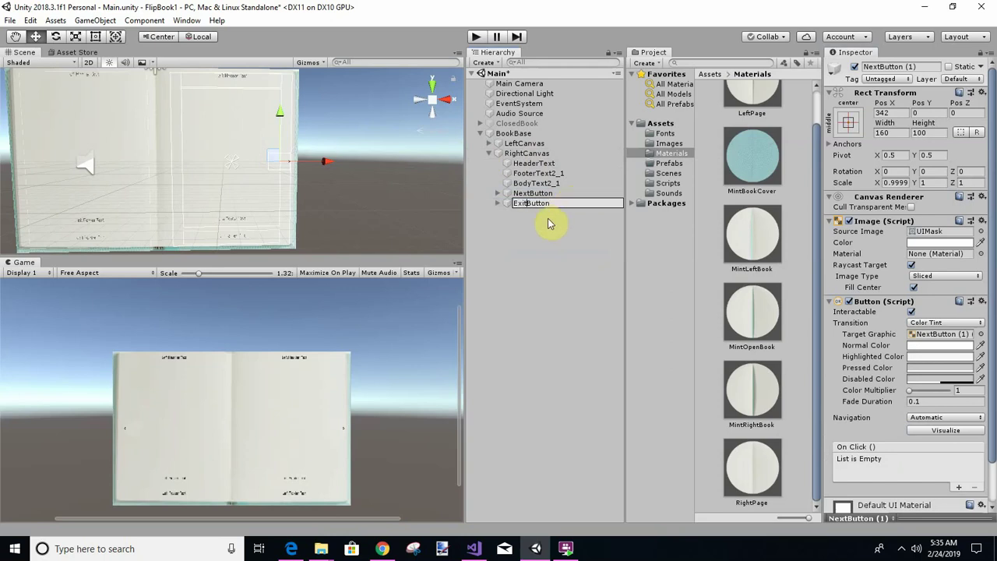
click(546, 218)
click(512, 205)
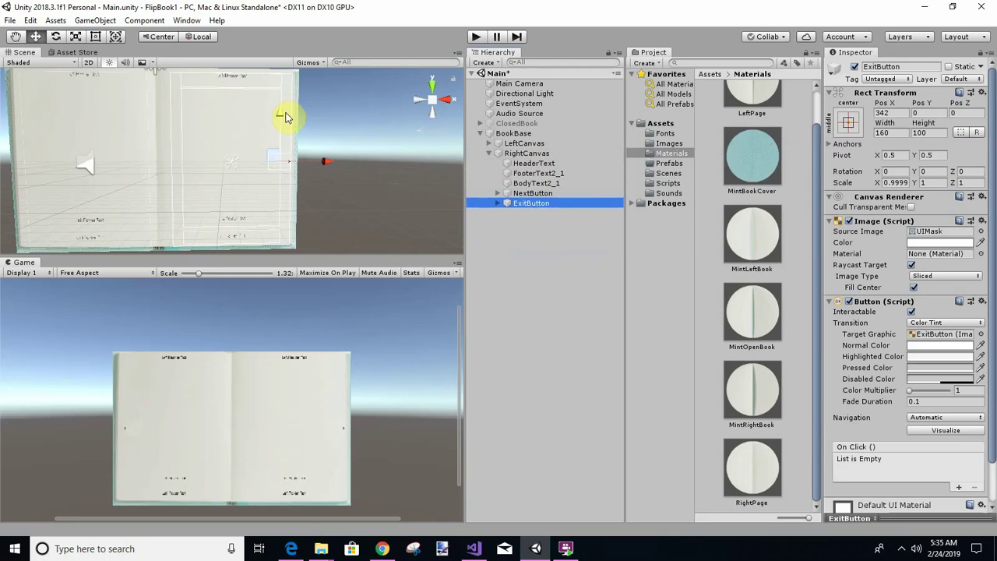
Move ExitButton up to about Pos Y 451 at the right page's top corner
drag(281, 114, 281, 39)
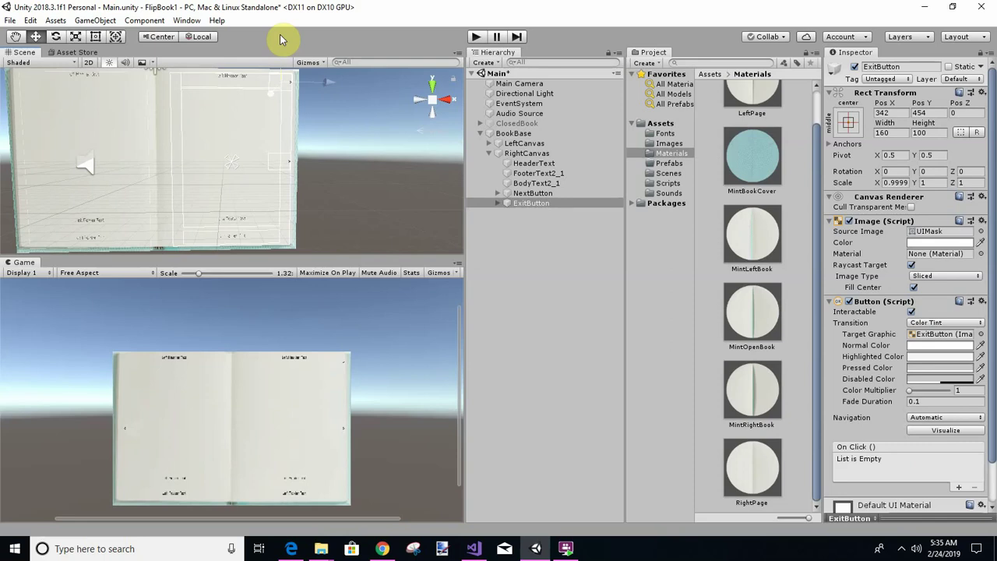
drag(280, 39, 280, 35)
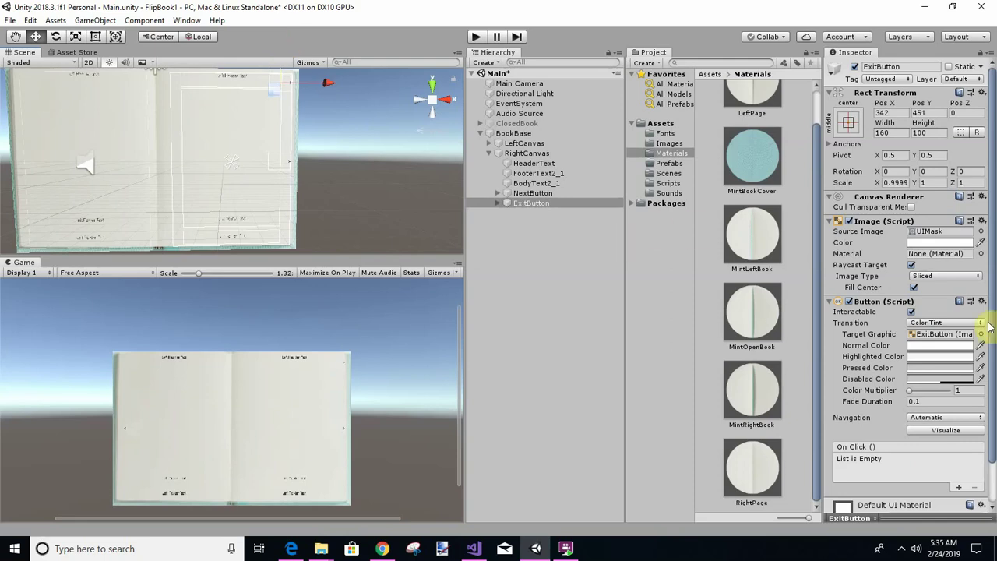
click(498, 203)
click(532, 213)
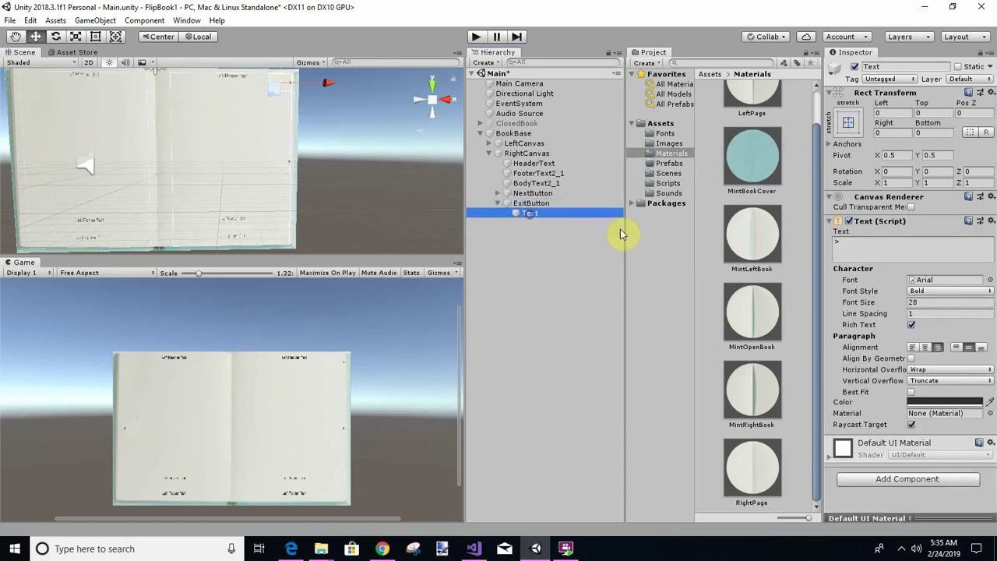
Change ExitButton's label to 'X' with upper alignment, then save the Main scene
click(849, 241)
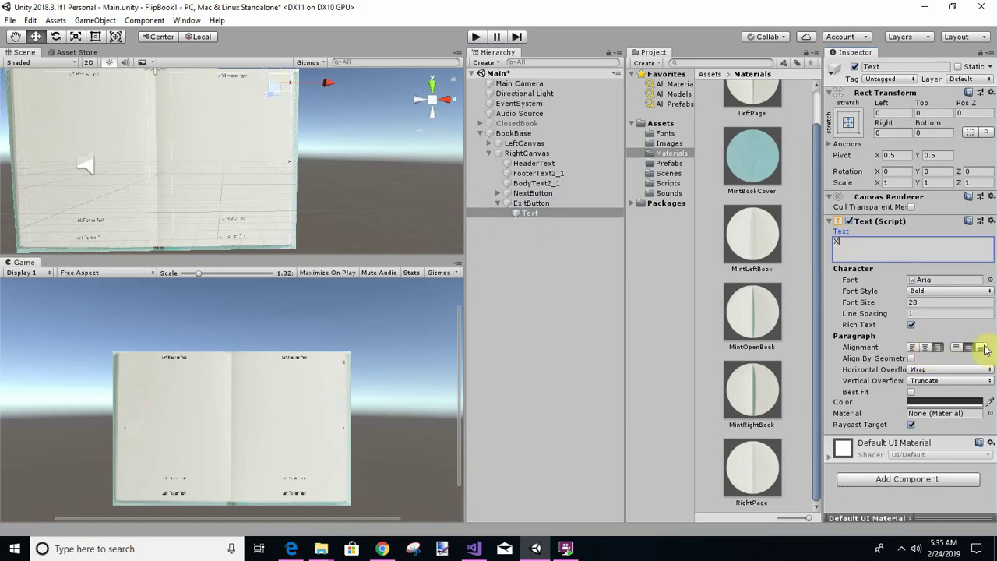
click(957, 346)
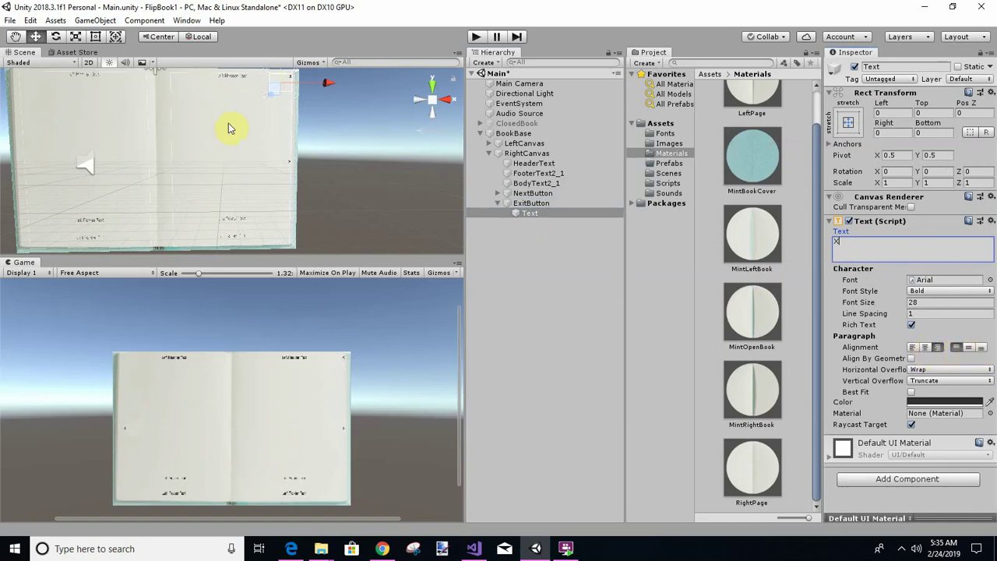
click(10, 20)
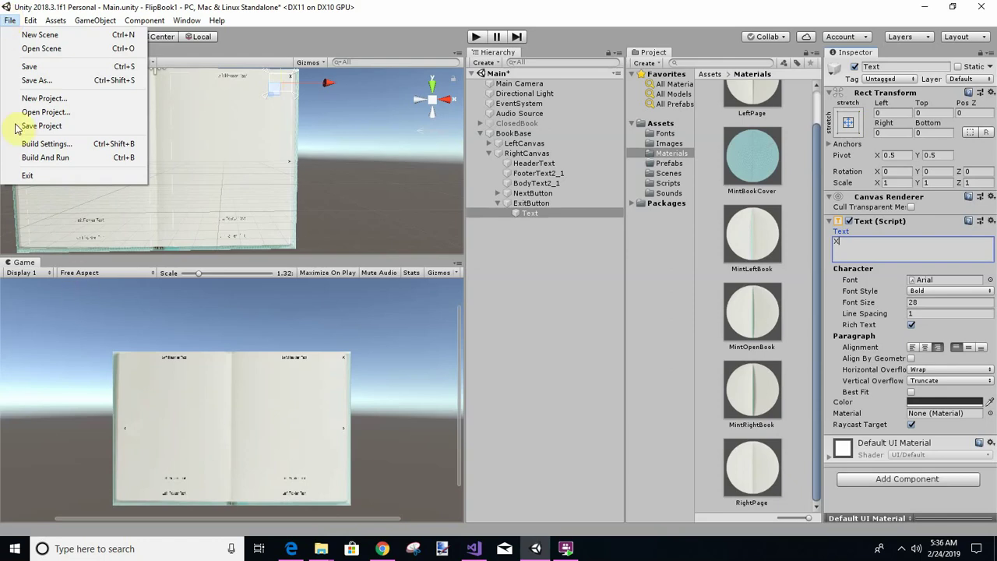
click(51, 67)
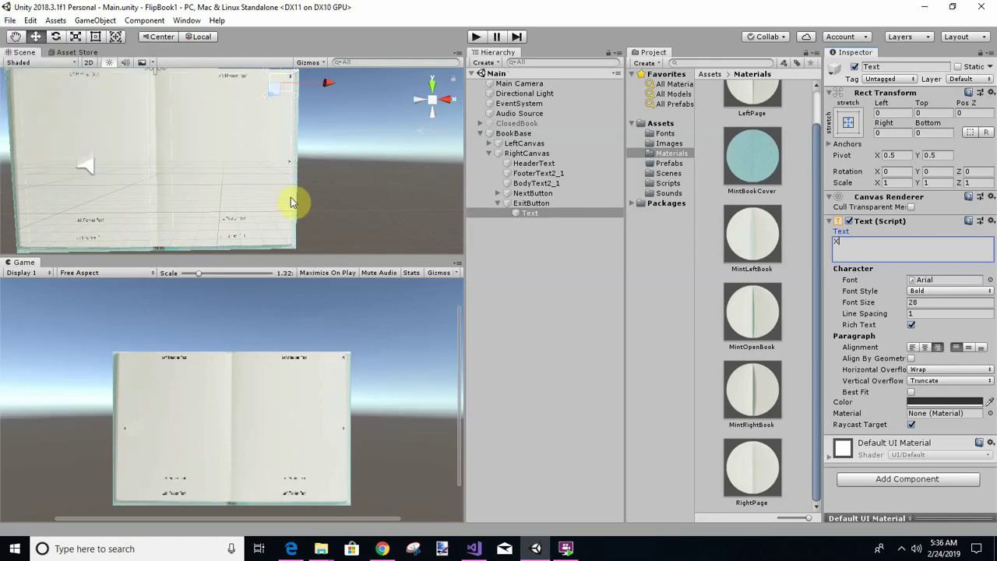